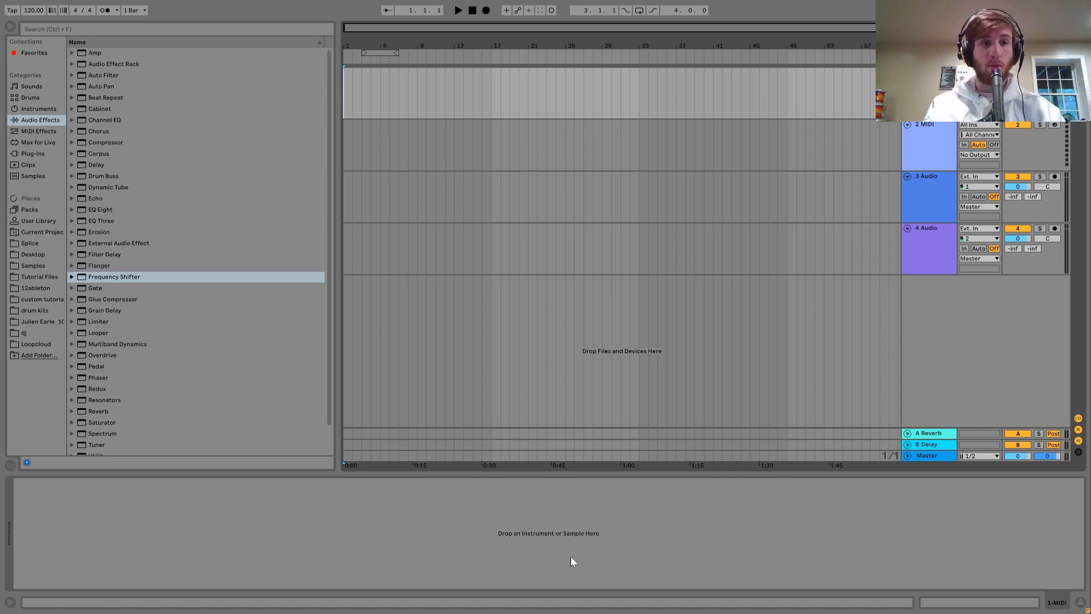
# Step: Show the Tutorial Files folder in the browser and delete the tracks 2 MIDI, 3 Audio and 4 Audio
pyautogui.click(34, 276)
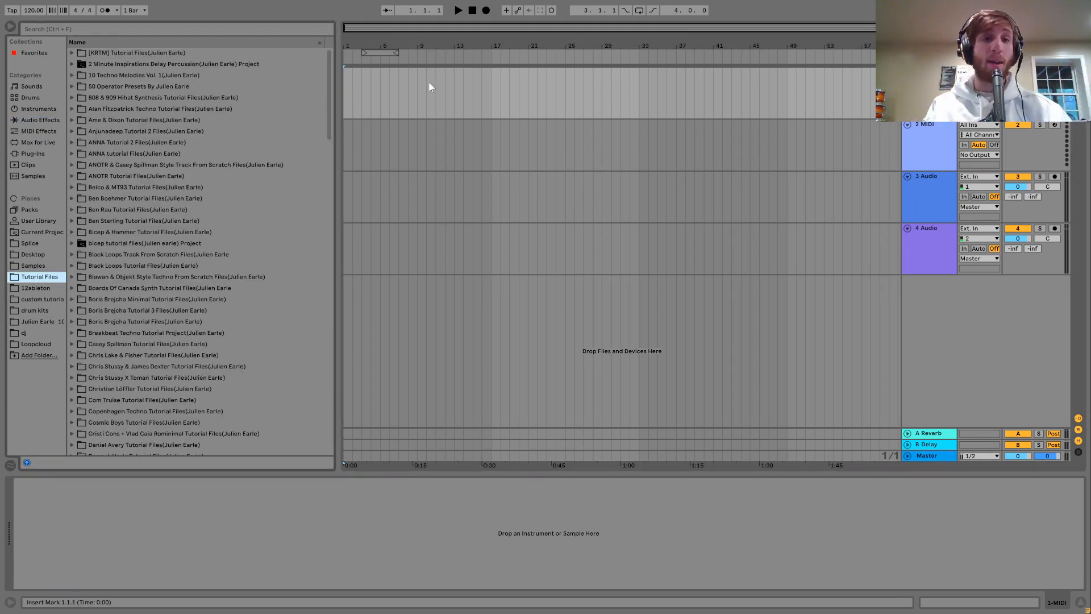
pyautogui.moveTo(353, 41); pyautogui.dragTo(354, 105)
pyautogui.click(943, 150)
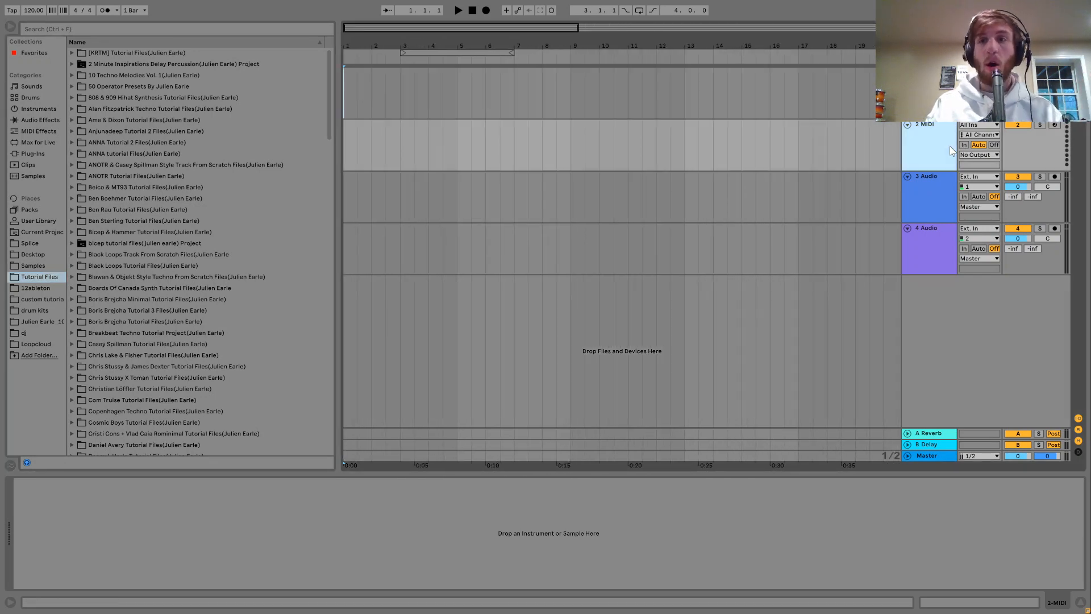
pyautogui.keyDown('shift'); pyautogui.click(926, 250); pyautogui.keyUp('shift')
pyautogui.press('Delete')
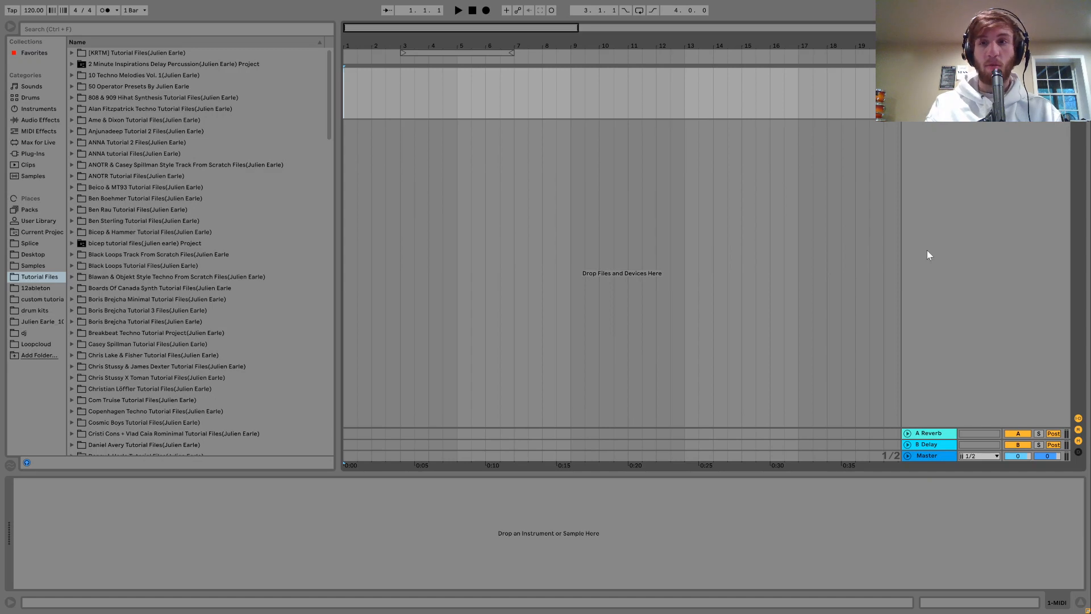
# Step: Load Kick.wav from the Ame & Dixon tutorial folder onto the remaining MIDI track and audition it
pyautogui.click(72, 120)
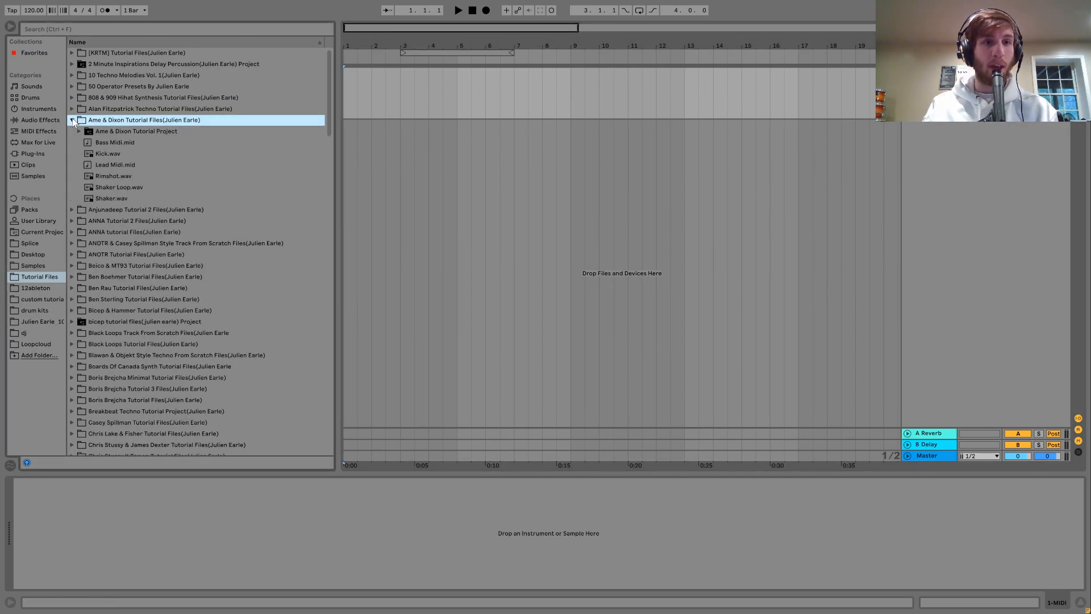
pyautogui.click(105, 154)
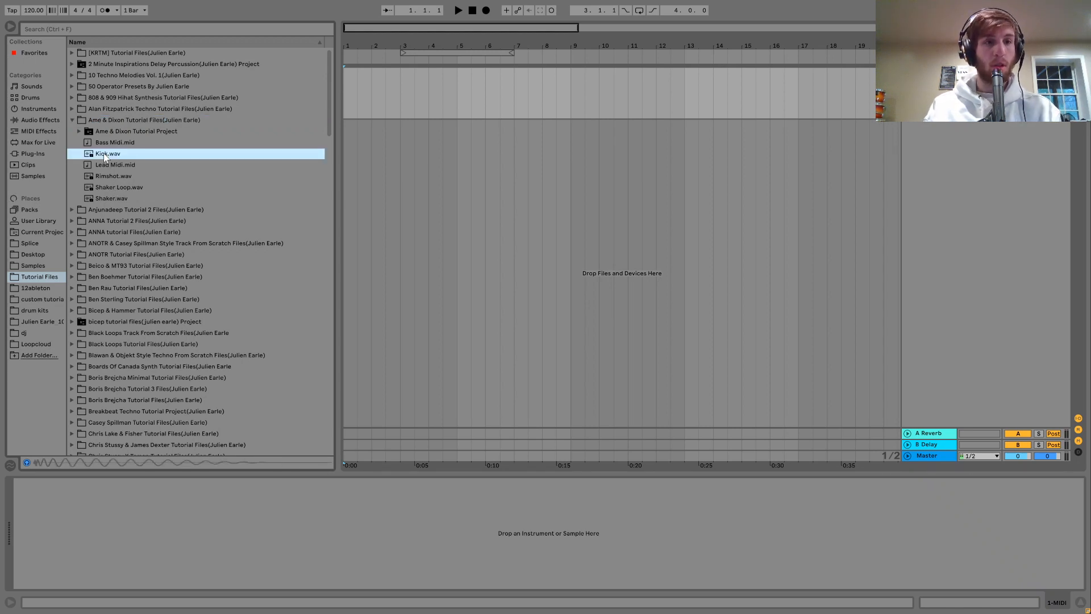
pyautogui.click(104, 154)
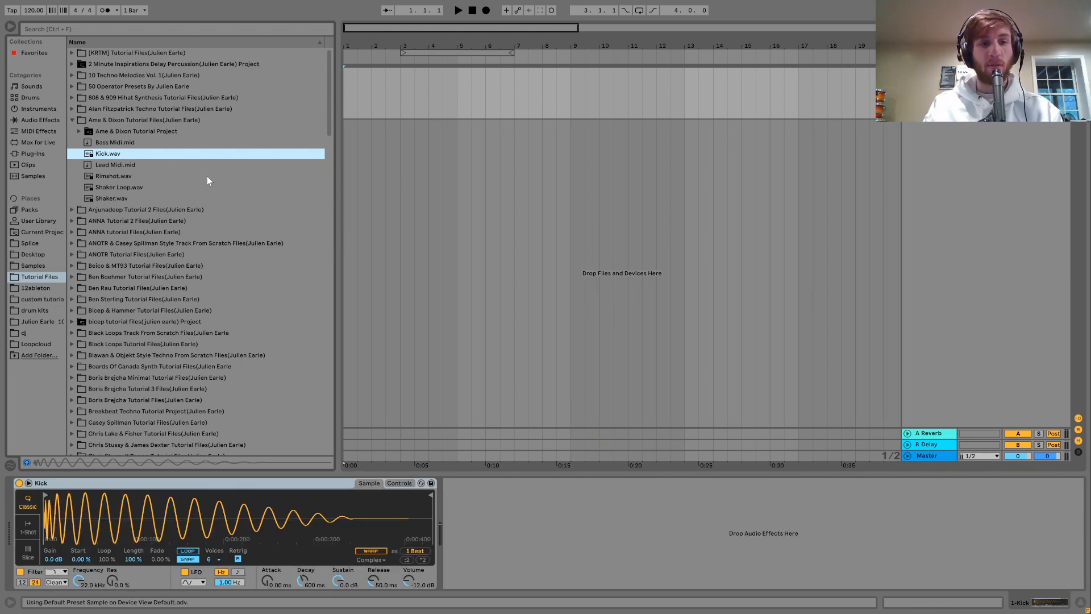
pyautogui.press('a')
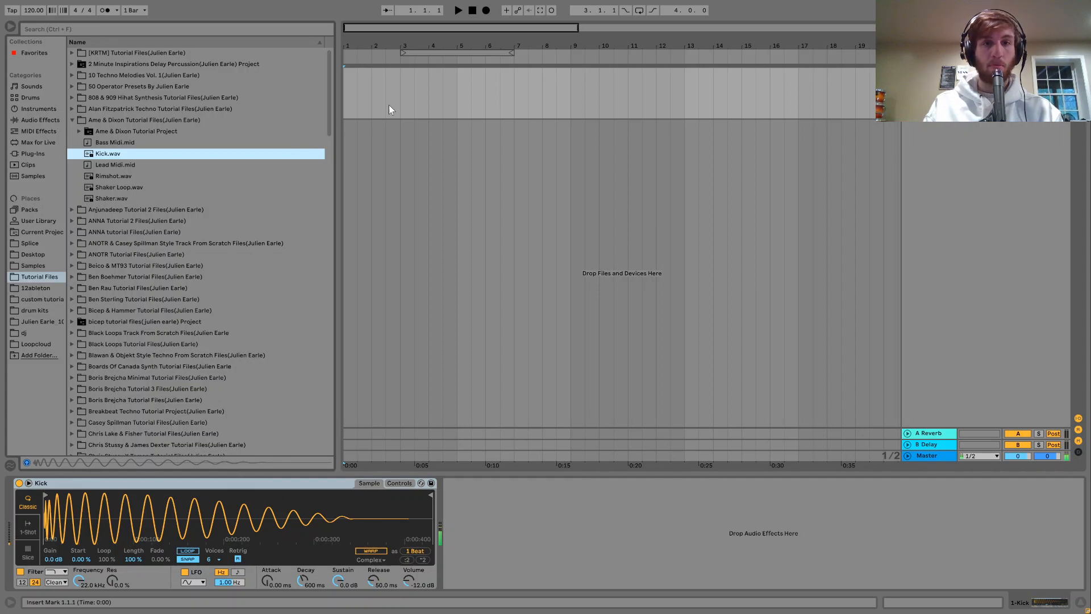
# Step: Set the tempo to 119 BPM and insert an empty one-bar MIDI clip at bar 1 of the kick track
pyautogui.moveTo(371, 96); pyautogui.dragTo(333, 97)
pyautogui.moveTo(31, 10); pyautogui.dragTo(31, 13)
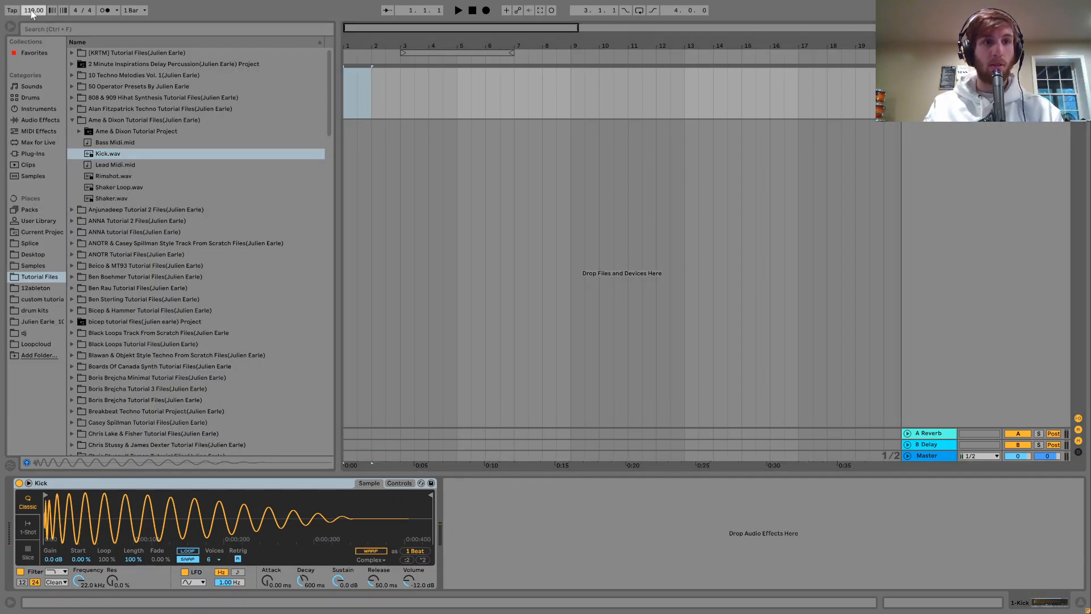
pyautogui.click(350, 100)
pyautogui.hotkey('ctrl', 'shift', 'm')
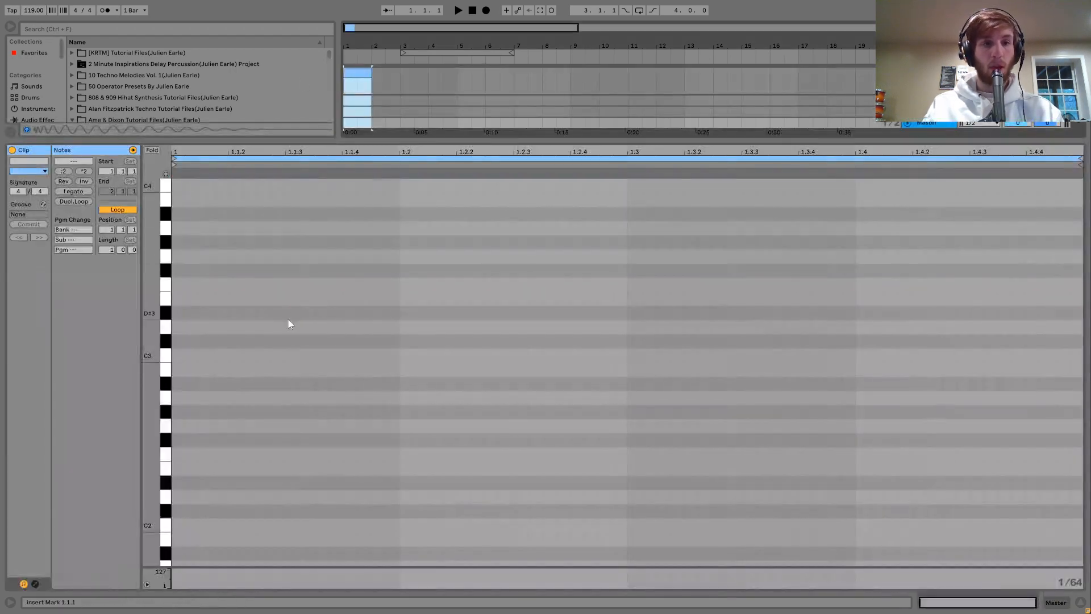
# Step: Add a D3 note at the start of the kick clip and lengthen it to one beat
pyautogui.doubleClick(180, 326)
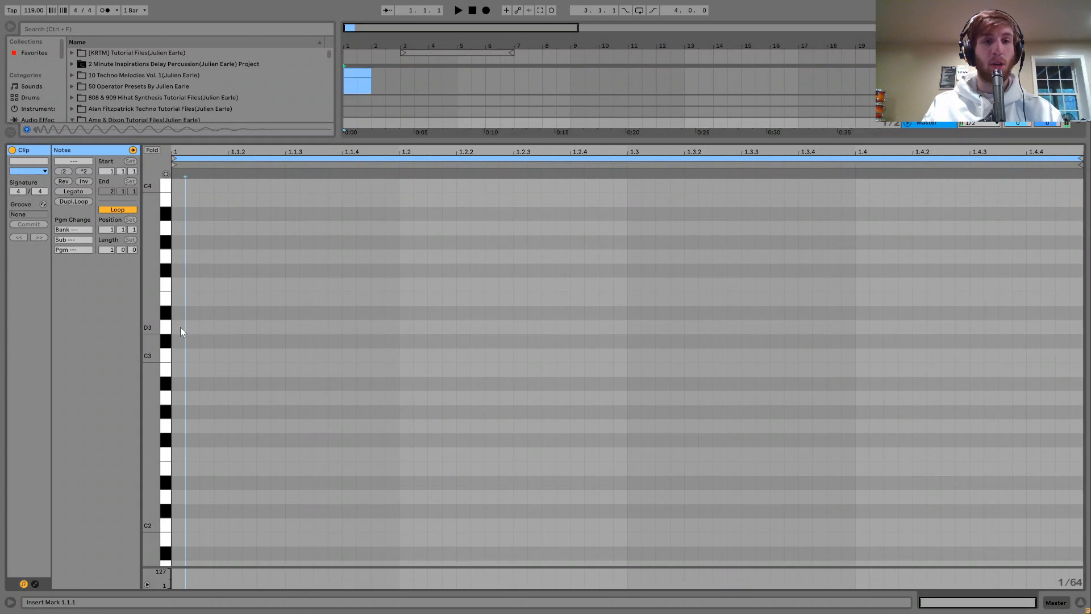
pyautogui.hotkey('shift', 'Right')
pyautogui.hotkey('shift', 'Right')
pyautogui.hotkey('shift', 'Right')
pyautogui.hotkey('shift', 'Right')
pyautogui.hotkey('shift', 'Right')
pyautogui.hotkey('shift', 'Right')
pyautogui.hotkey('shift', 'Right')
pyautogui.hotkey('shift', 'Right')
pyautogui.hotkey('shift', 'Right')
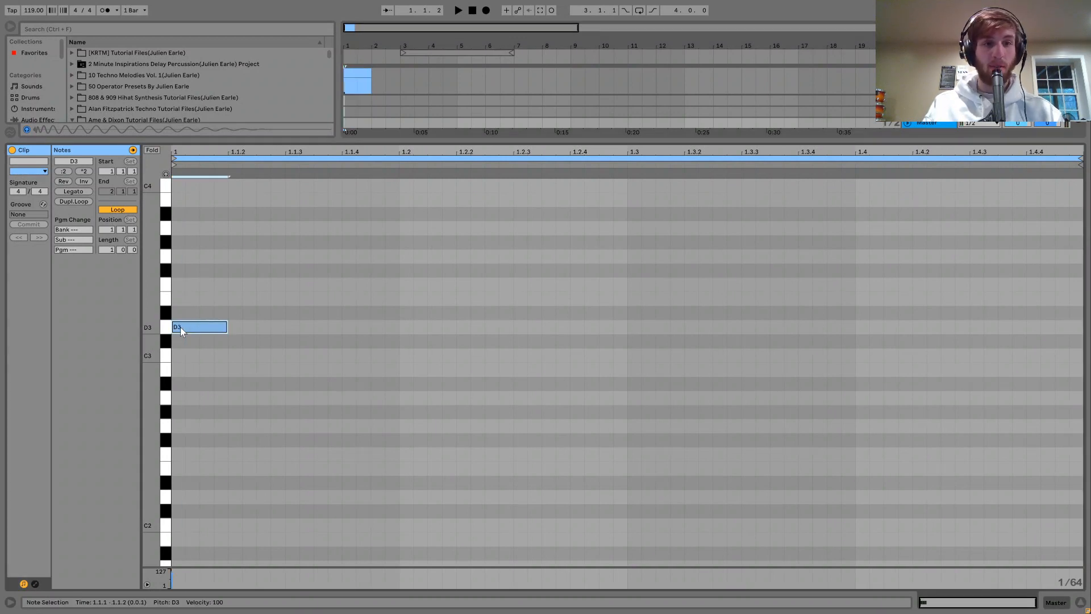
pyautogui.hotkey('shift', 'Right')
pyautogui.hotkey('shift', 'Right')
pyautogui.hotkey('shift', 'Right')
pyautogui.hotkey('shift', 'Right')
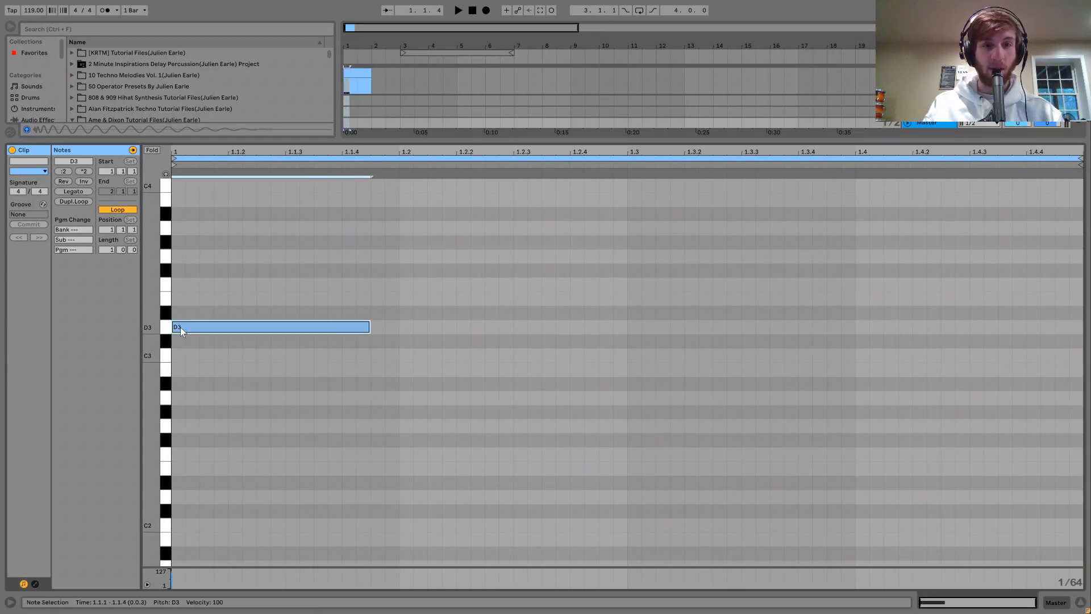
# Step: Duplicate the D3 kick note onto beats 2, 3 and 4 of the clip
pyautogui.hotkey('ctrl', 'd')
pyautogui.hotkey('ctrl', 'd')
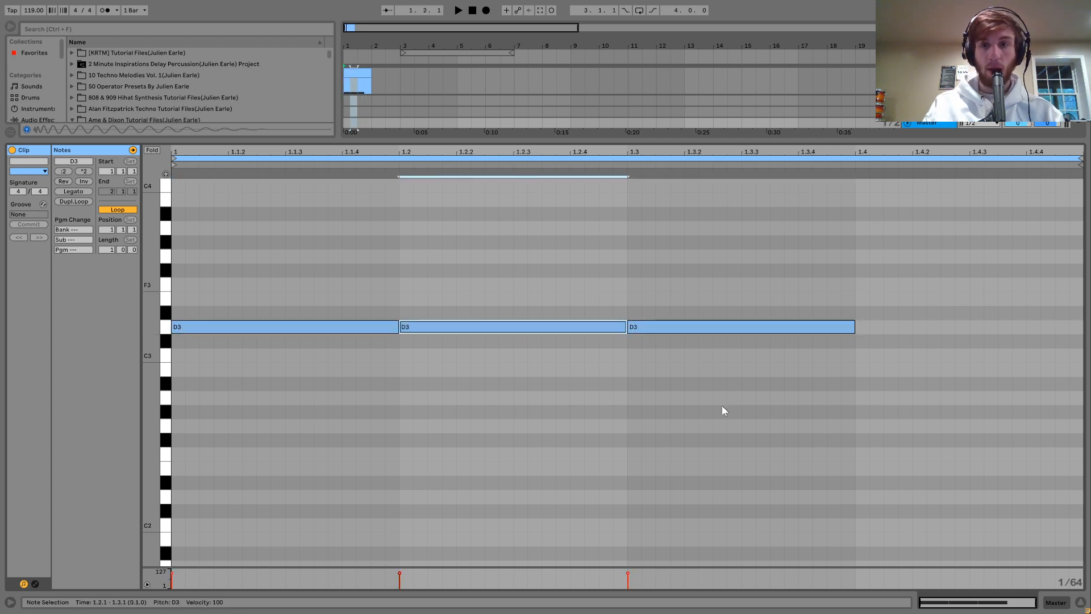
pyautogui.hotkey('ctrl', 'd')
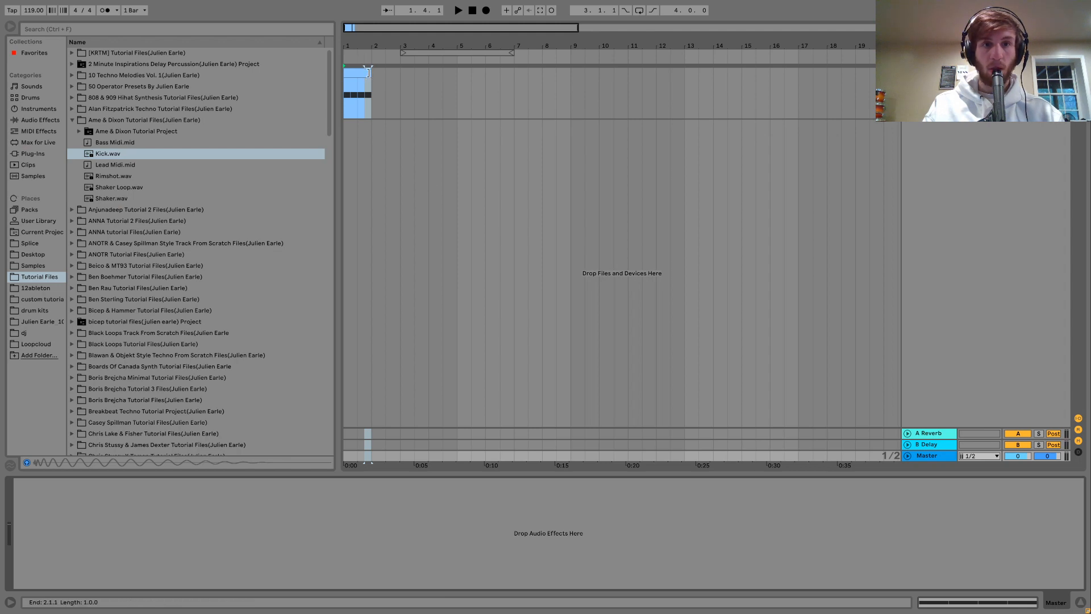
# Step: Extend the kick pattern to eight bars, loop that range and start playback
pyautogui.click(406, 75)
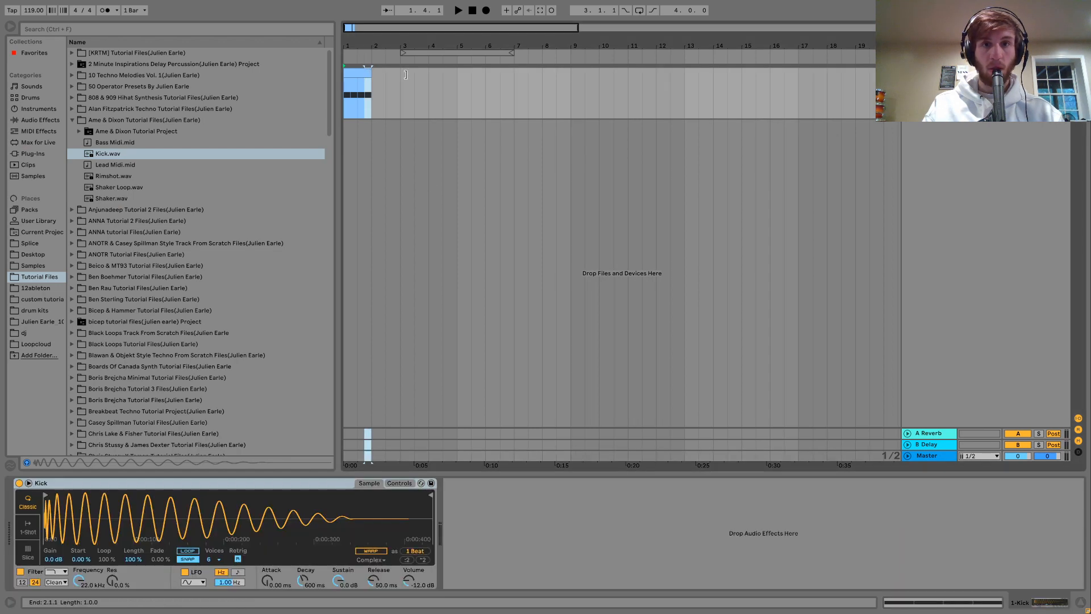
pyautogui.moveTo(406, 74); pyautogui.dragTo(570, 90)
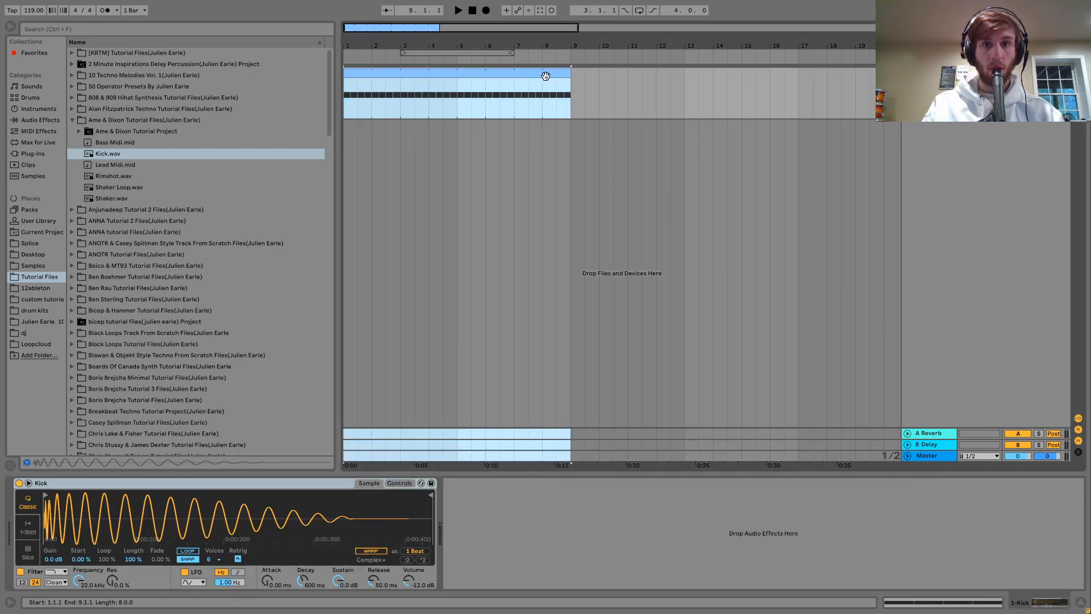
pyautogui.hotkey('ctrl', 'l')
pyautogui.press('space')
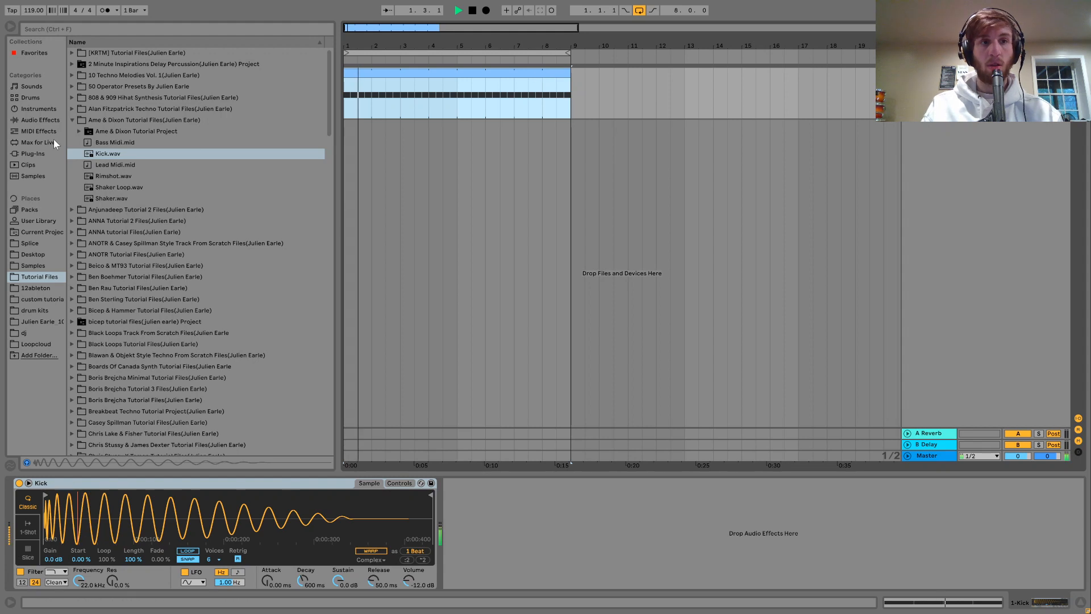
# Step: Add a Saturator to the kick track and set its Drive to 3 dB
pyautogui.click(37, 121)
pyautogui.scroll(-2, 152, 234)
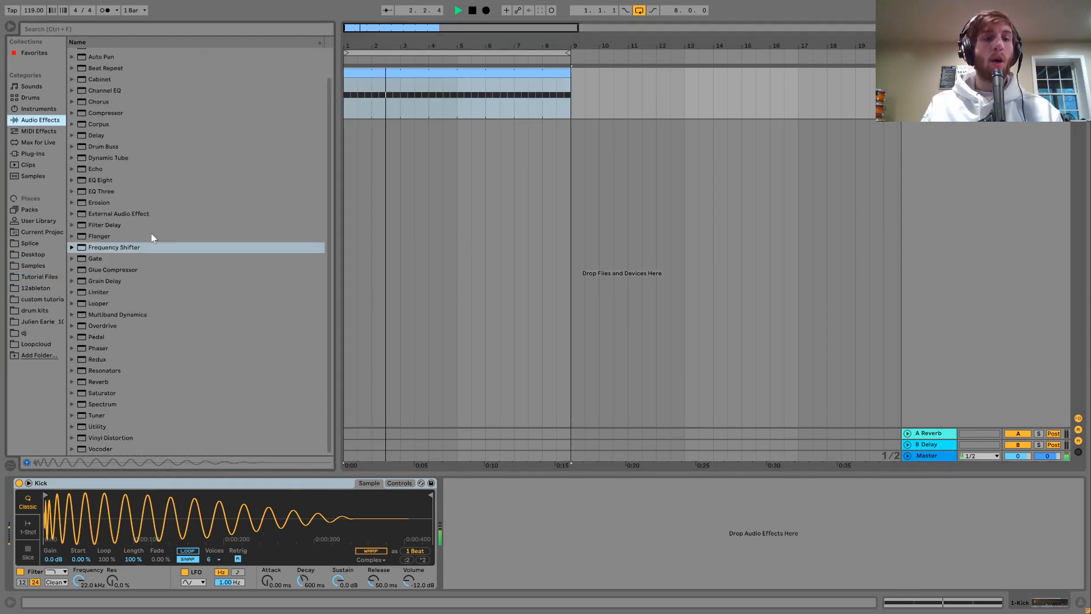
pyautogui.doubleClick(103, 393)
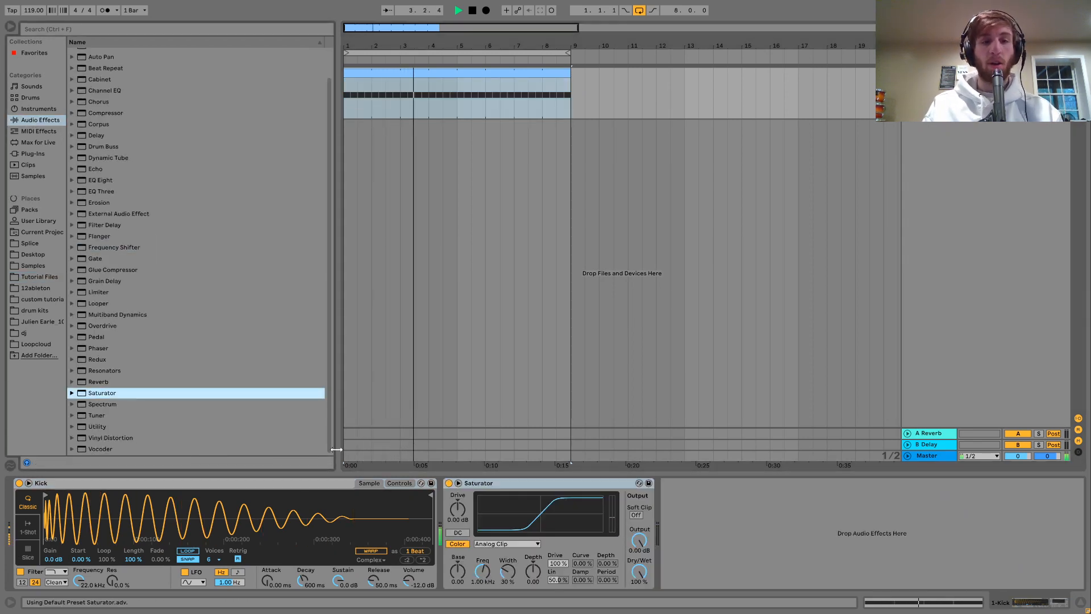
pyautogui.moveTo(466, 514); pyautogui.dragTo(462, 511)
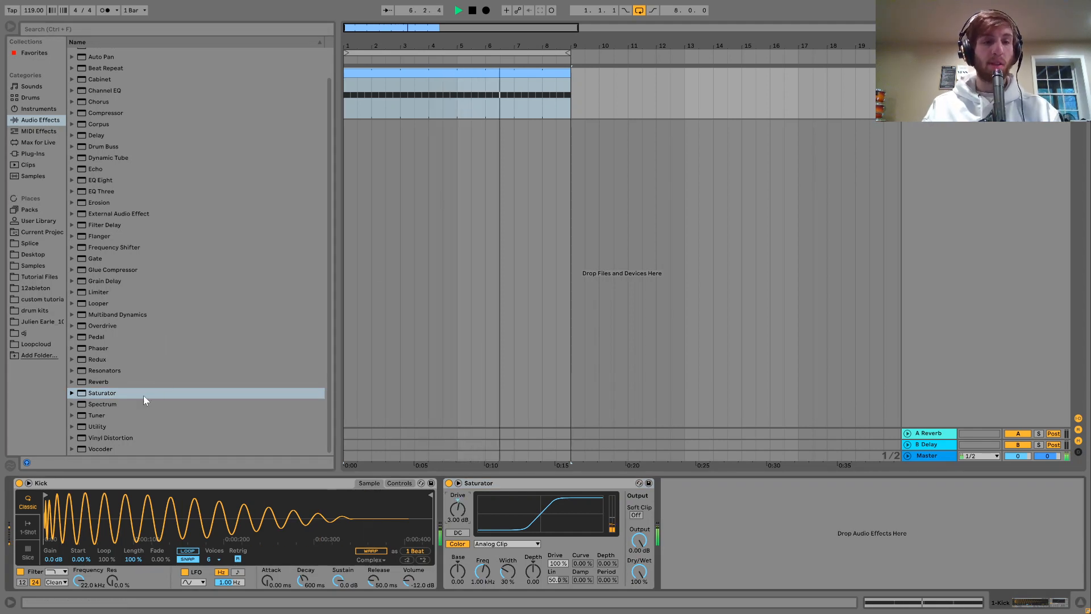
# Step: Check the kick's pitch with a Tuner during playback, stop playback and remove the Tuner
pyautogui.click(101, 415)
pyautogui.doubleClick(100, 415)
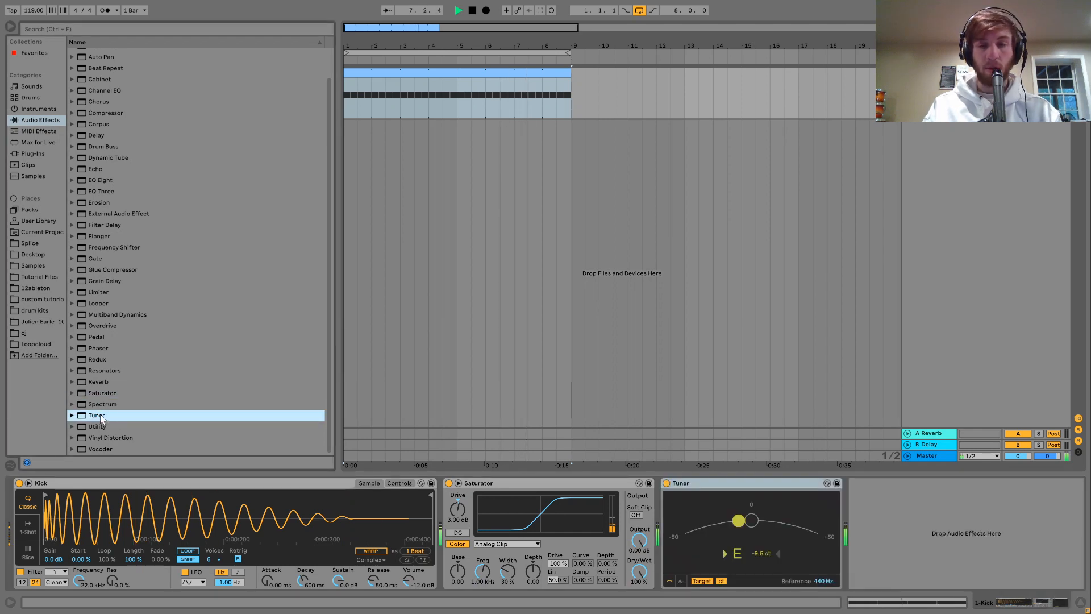
pyautogui.press('space')
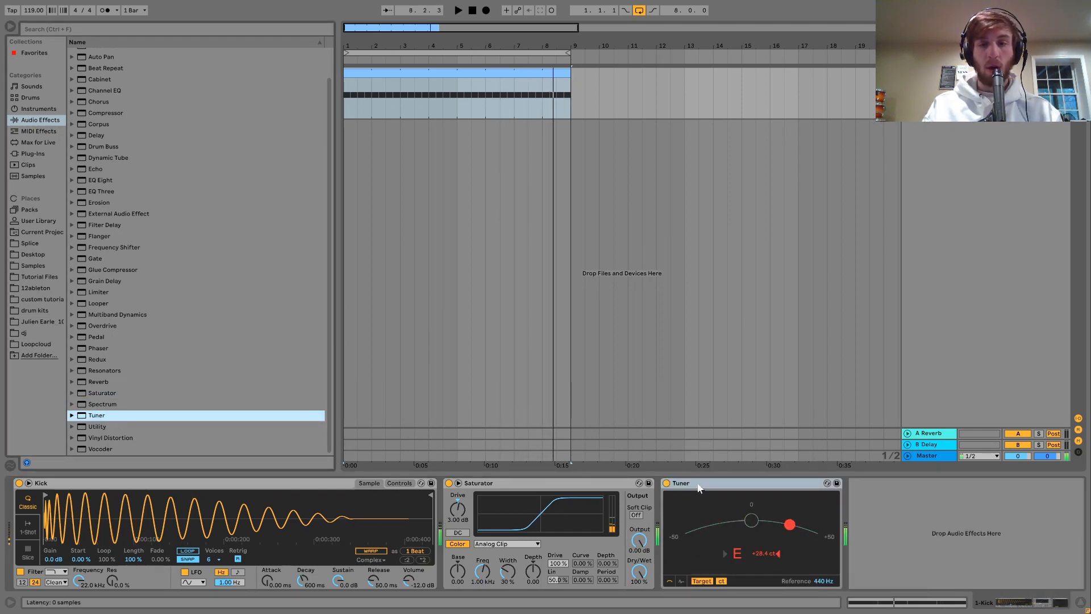
pyautogui.click(698, 488)
pyautogui.press('Delete')
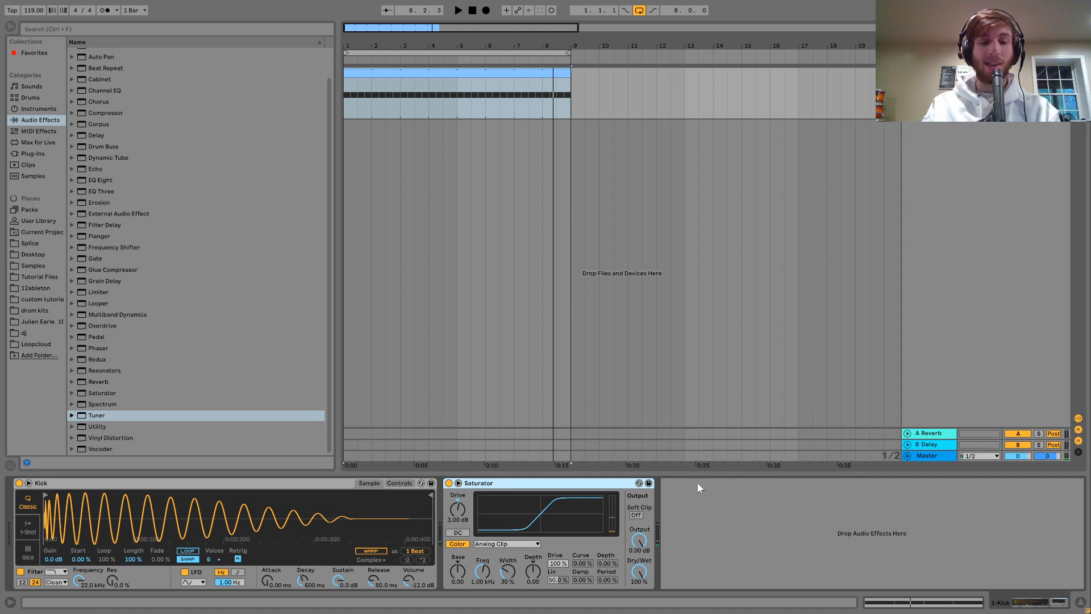
# Step: Insert a new MIDI track and load the Operator instrument onto it
pyautogui.hotkey('ctrl', 'shift', 't')
pyautogui.click(38, 108)
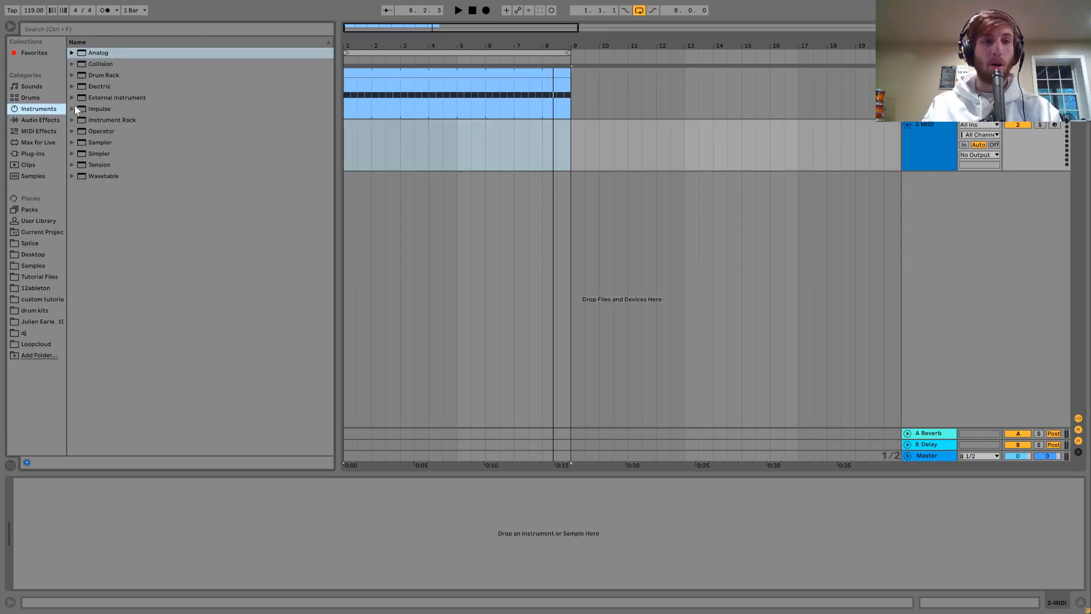
pyautogui.doubleClick(101, 132)
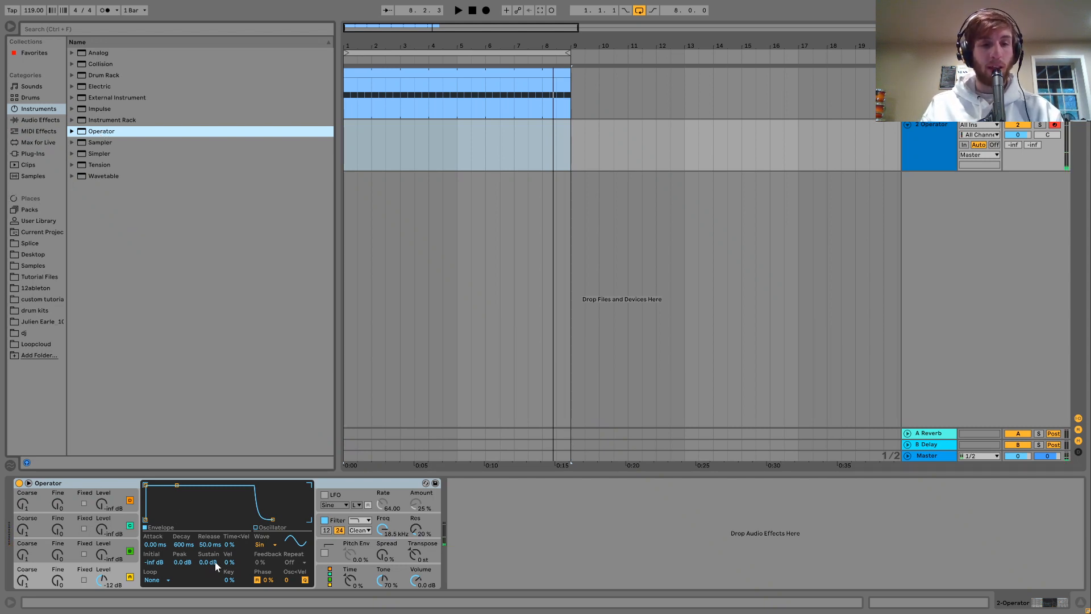
# Step: Shape Operator's oscillator A envelope with sustain at -inf dB, decay about 1.93 s and release about 889 ms
pyautogui.moveTo(215, 563); pyautogui.dragTo(215, 608)
pyautogui.press('z')
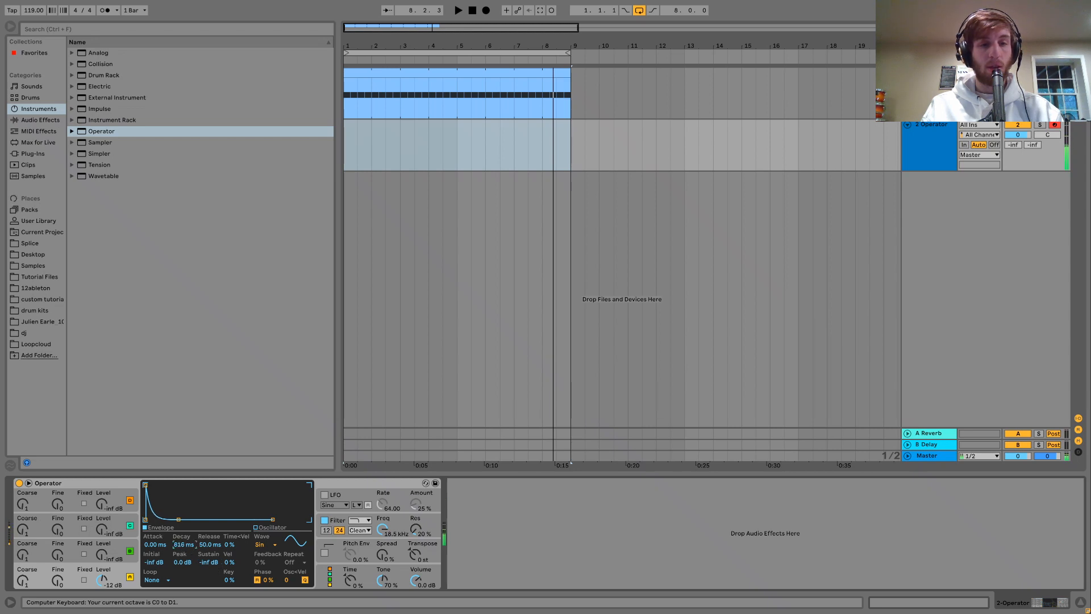
pyautogui.moveTo(182, 544); pyautogui.dragTo(182, 550)
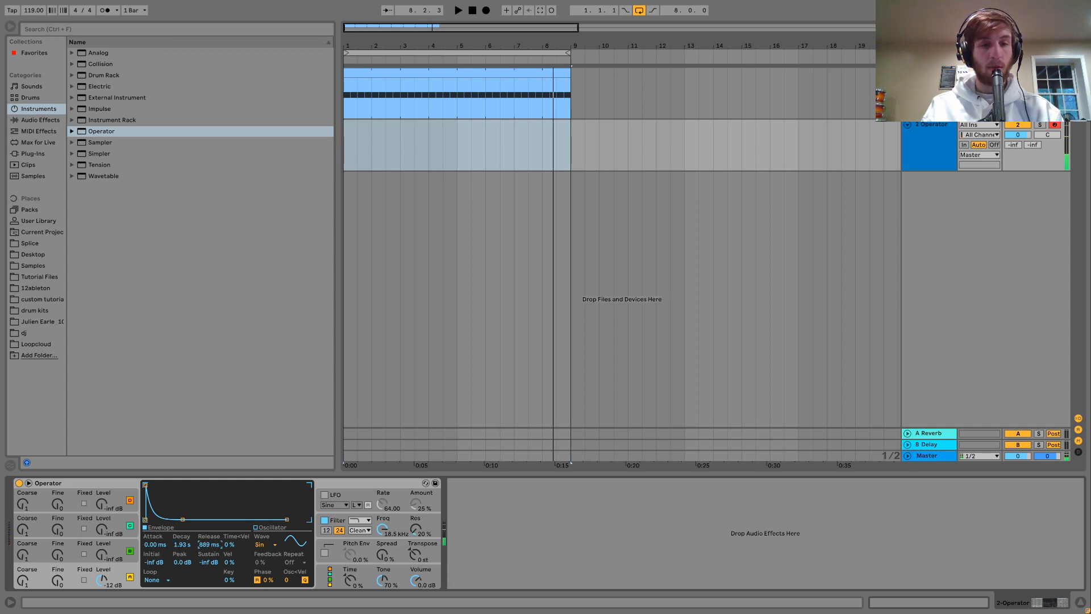
# Step: Raise oscillator B's level to about -26 dB and set its envelope to -20 dB sustain and 60 s release
pyautogui.moveTo(101, 554); pyautogui.dragTo(101, 543)
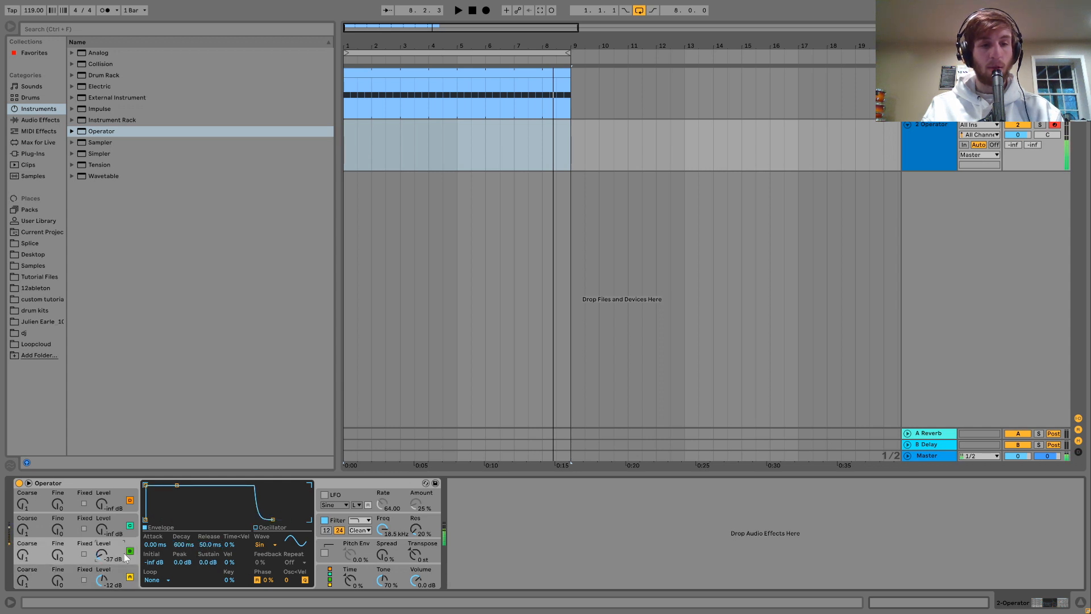
pyautogui.moveTo(212, 557); pyautogui.dragTo(209, 544)
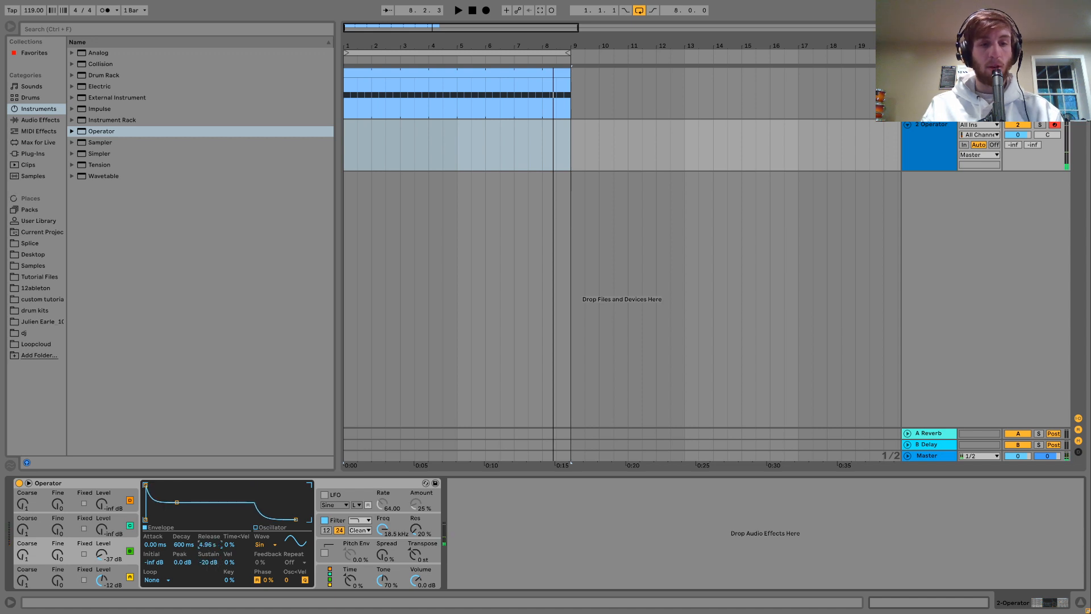
pyautogui.moveTo(104, 563); pyautogui.dragTo(100, 557)
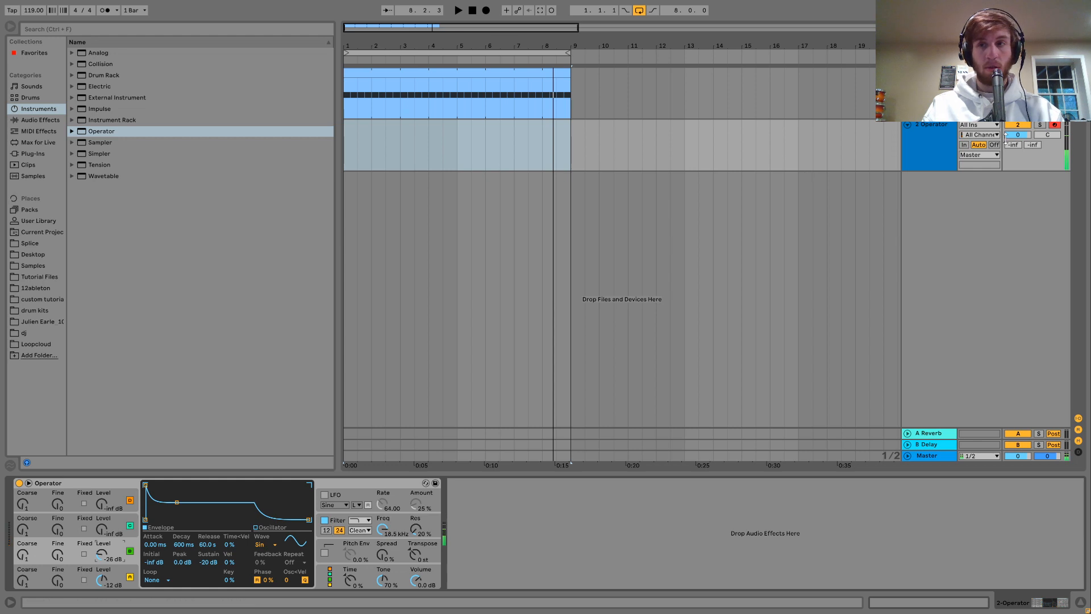
# Step: Lower the Operator track's volume to about -1.9 dB while the loop plays, and stop playback
pyautogui.press('space')
pyautogui.moveTo(1021, 135); pyautogui.dragTo(1022, 141)
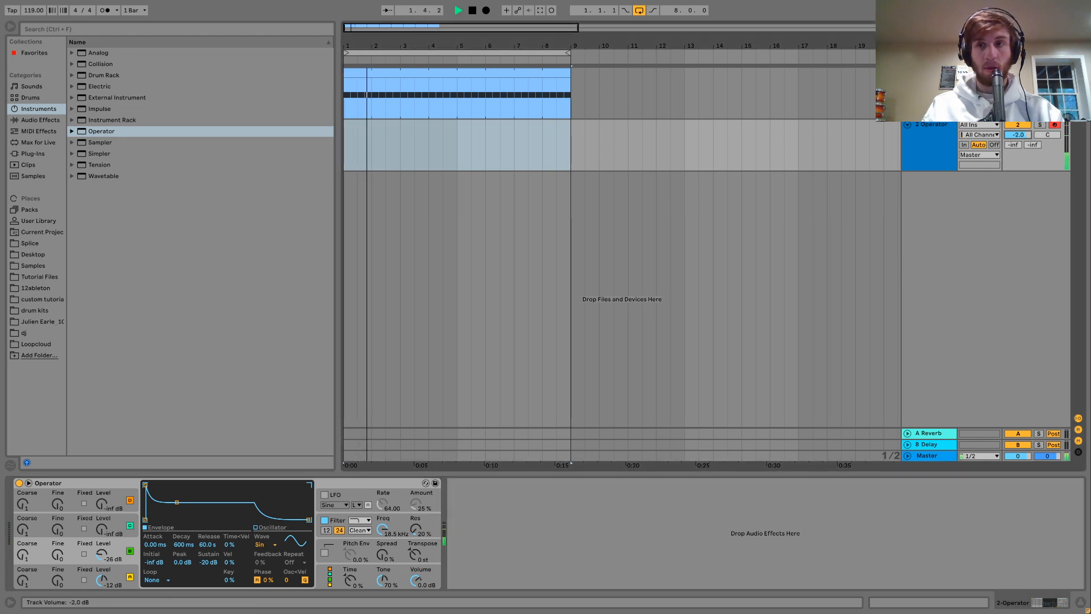
pyautogui.click(460, 155)
pyautogui.press('space')
# Step: Insert a four-bar MIDI clip at bar 1 of the Operator track and add an E0 note at 1.2.2
pyautogui.moveTo(442, 146); pyautogui.dragTo(318, 139)
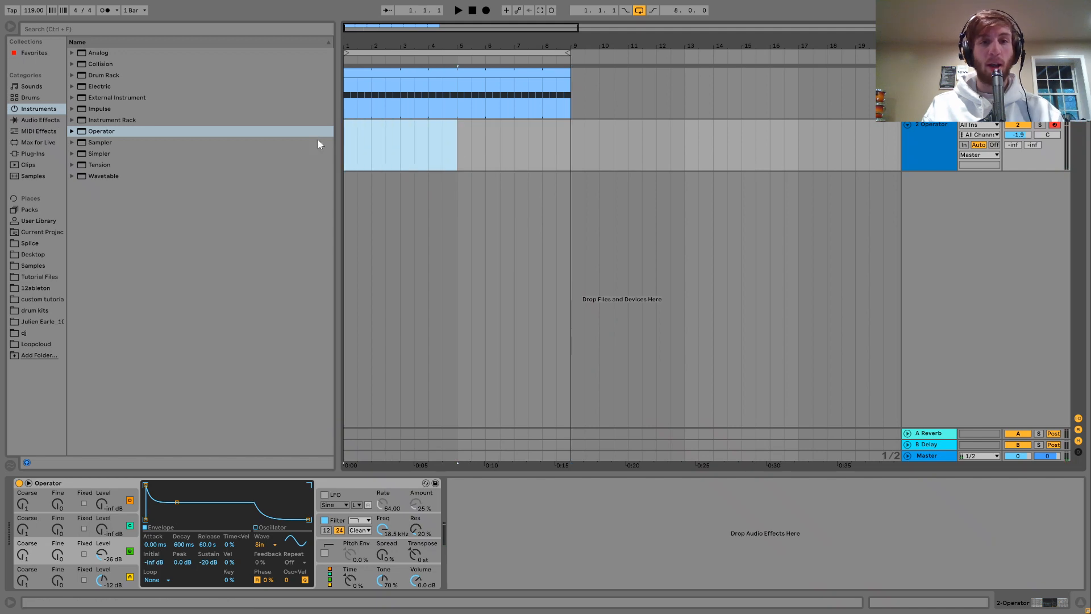
pyautogui.hotkey('ctrl', 'shift', 'm')
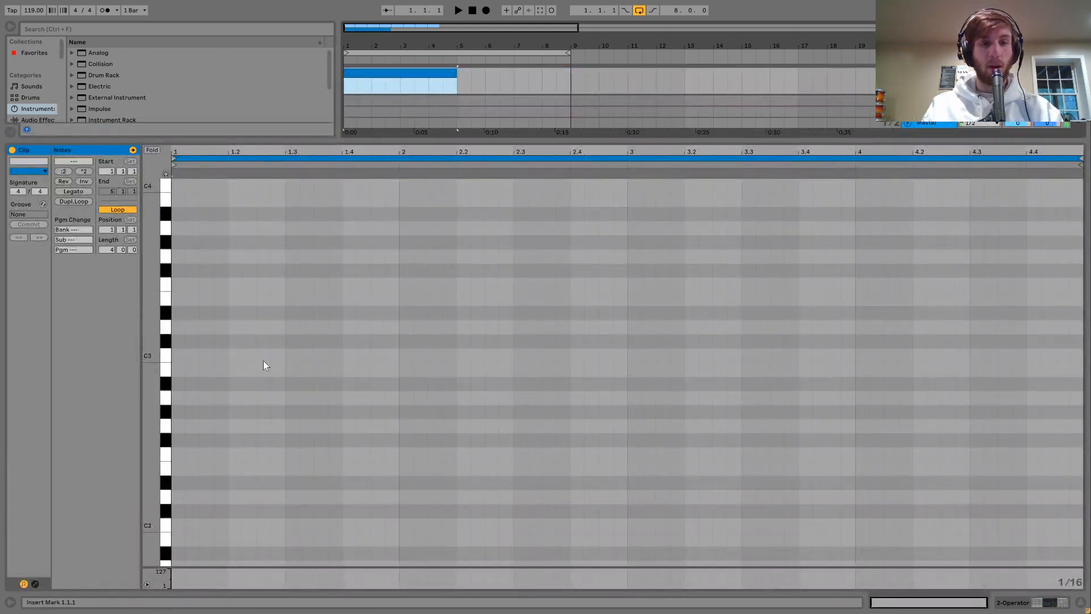
pyautogui.scroll(-10, 253, 445)
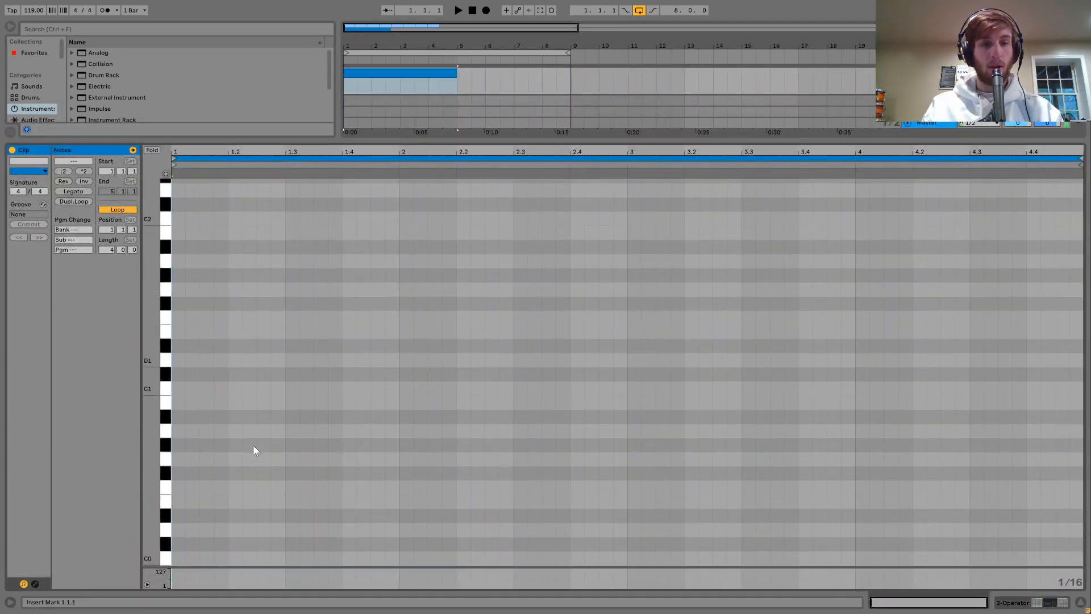
pyautogui.doubleClick(244, 462)
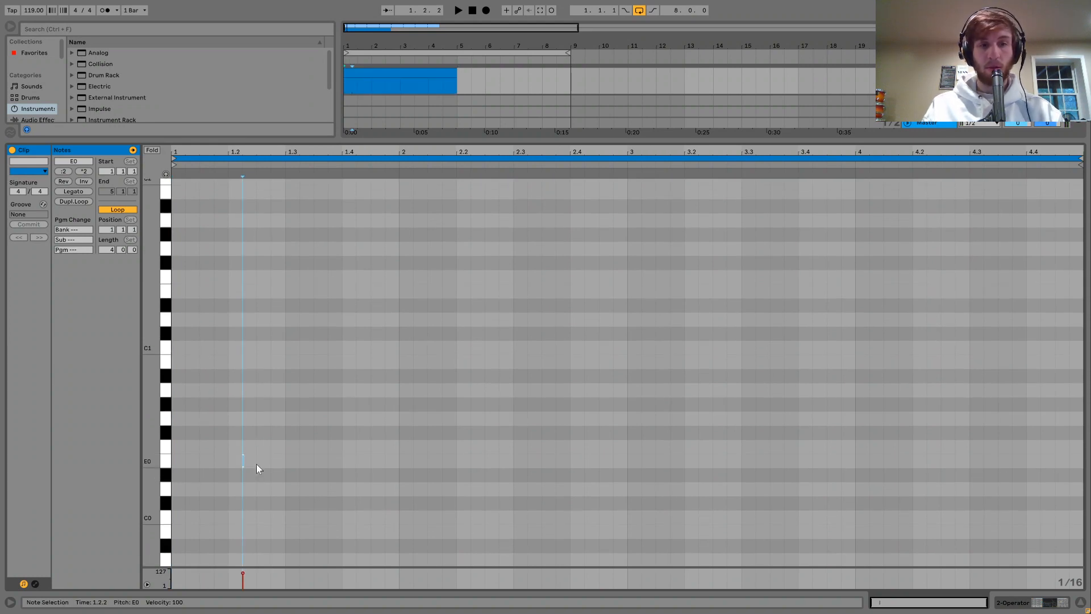
# Step: Duplicate the one-bar E0 bass pattern from bar 1 repeatedly so it fills the Operator track through bar 7
pyautogui.press('space')
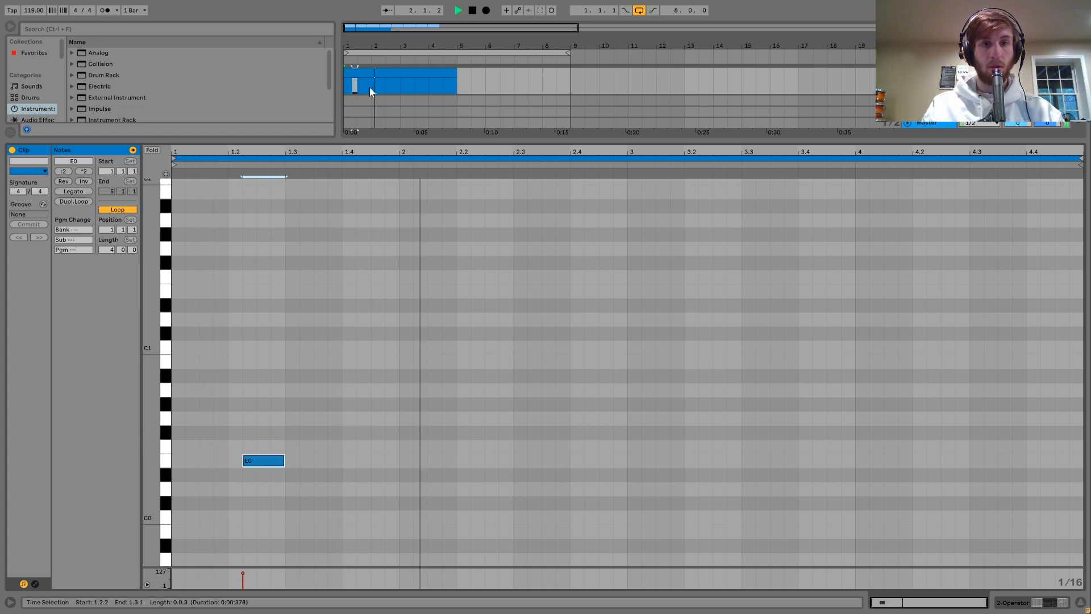
pyautogui.moveTo(369, 87); pyautogui.dragTo(345, 81)
pyautogui.press('space')
pyautogui.hotkey('ctrl', 'd')
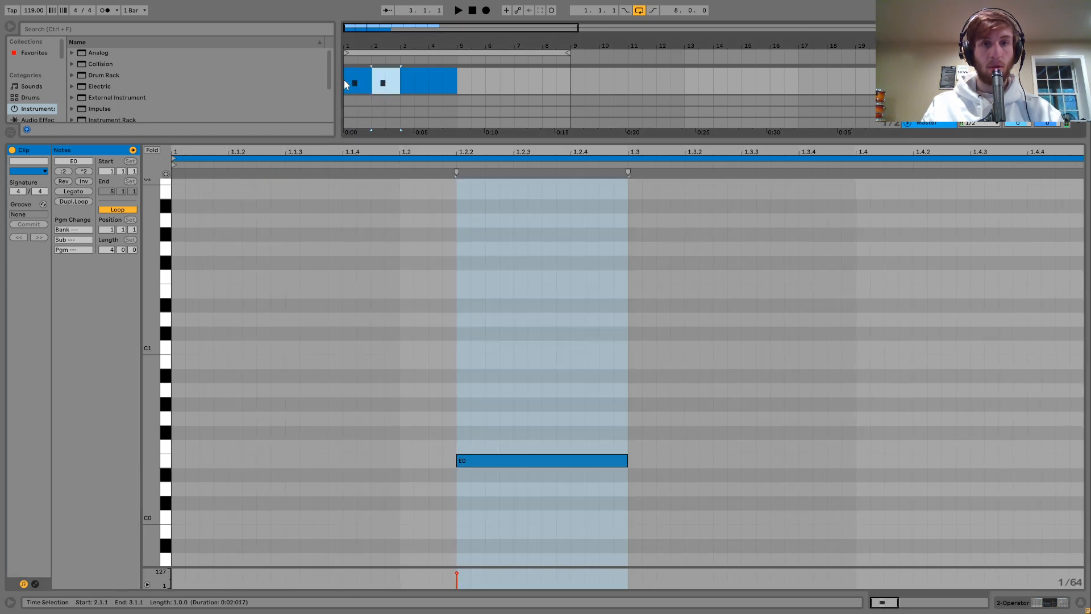
pyautogui.press('space')
pyautogui.hotkey('ctrl', 'd')
pyautogui.hotkey('ctrl', 'd')
pyautogui.hotkey('ctrl', 'd')
pyautogui.hotkey('ctrl', 'd')
pyautogui.hotkey('ctrl', 'd')
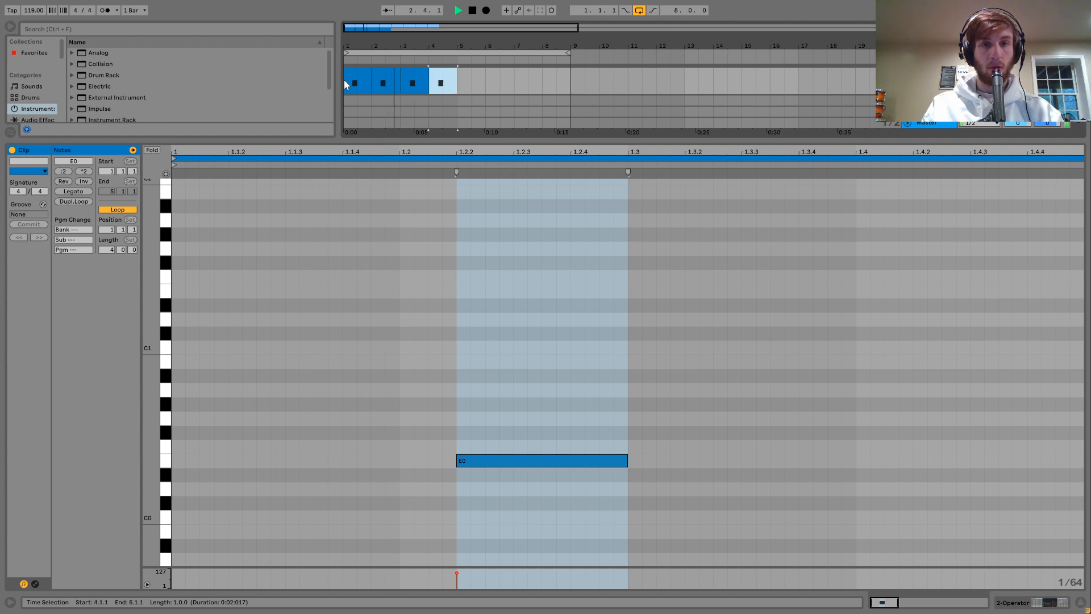
# Step: Add an E0 note at 1.4.3 in the fourth bar's bass clip and lengthen it to slightly past 1.4.4
pyautogui.click(428, 85)
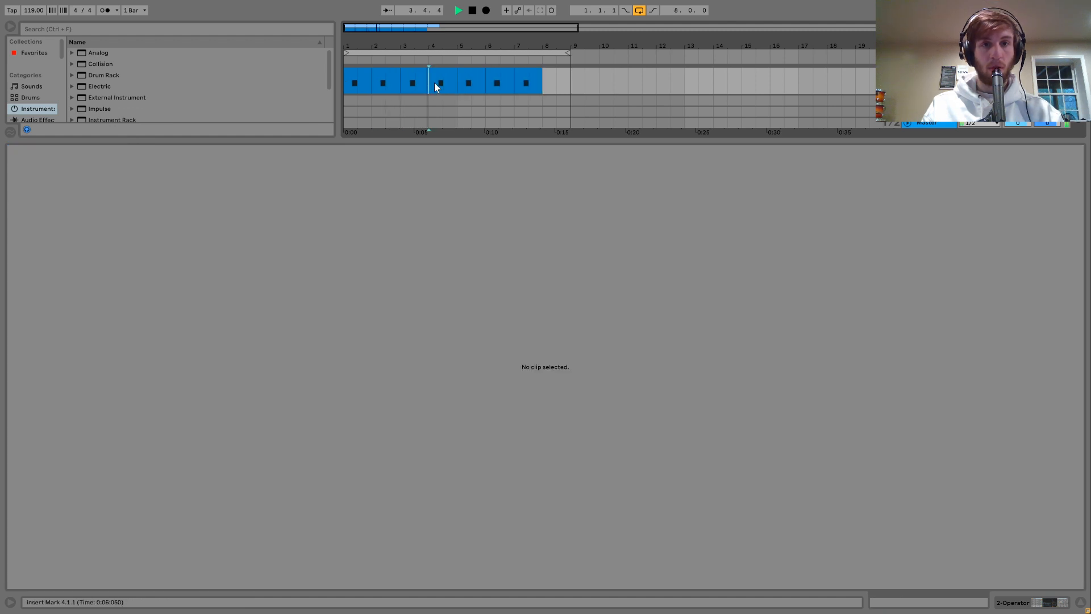
pyautogui.moveTo(459, 86); pyautogui.dragTo(429, 86)
pyautogui.press('space')
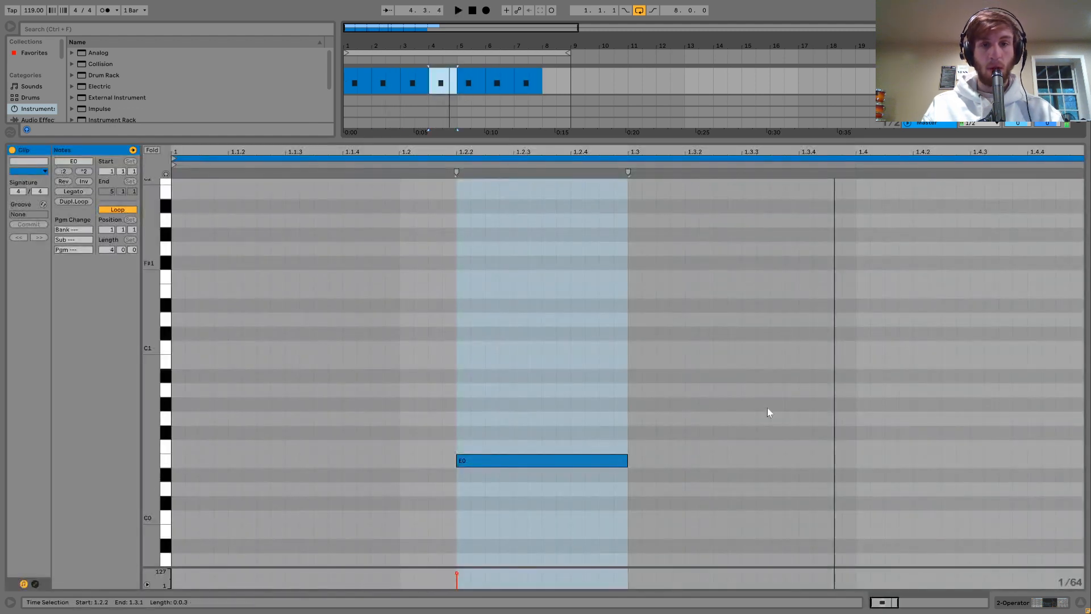
pyautogui.doubleClick(978, 460)
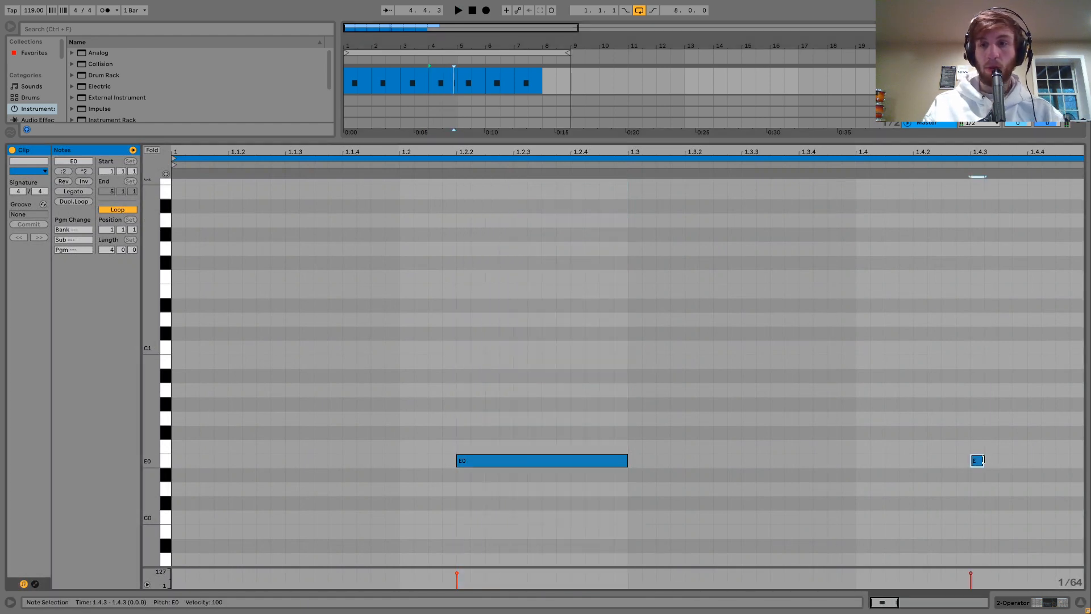
pyautogui.hotkey('shift', 'Right')
pyautogui.hotkey('shift', 'Right')
pyautogui.hotkey('shift', 'Right')
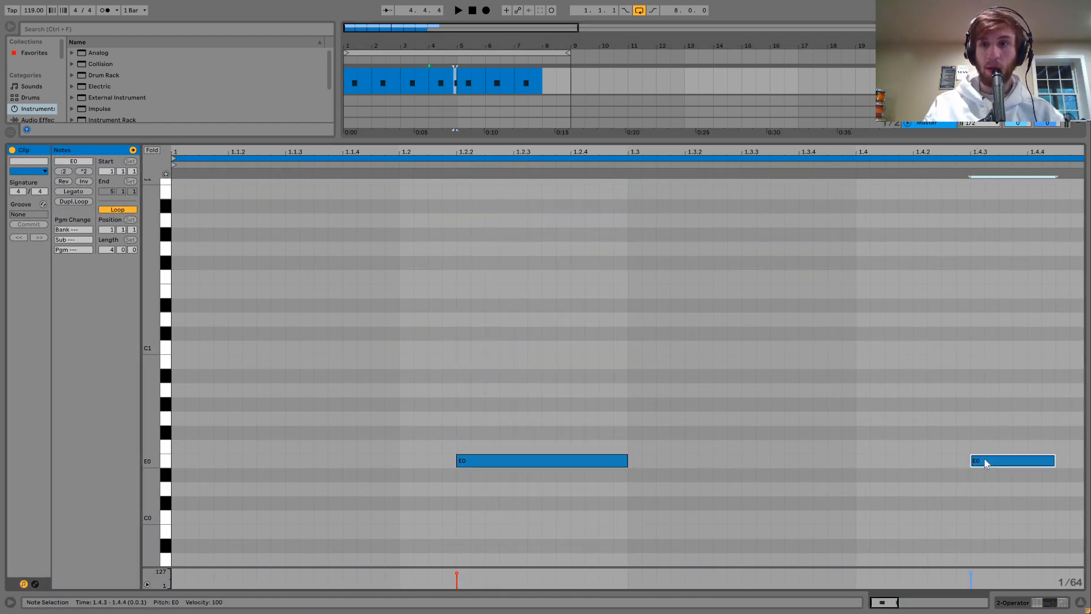
# Step: Consolidate bars 1 to 4 of the Operator track into one clip and duplicate it over bars 5 to 8
pyautogui.click(1030, 606)
pyautogui.click(545, 152)
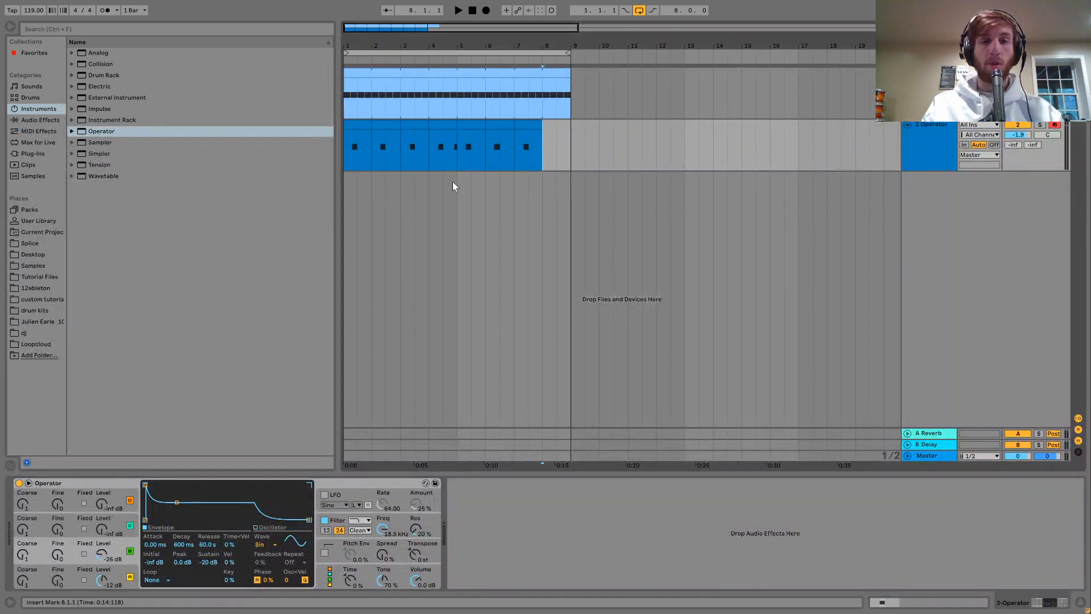
pyautogui.moveTo(453, 150); pyautogui.dragTo(359, 152)
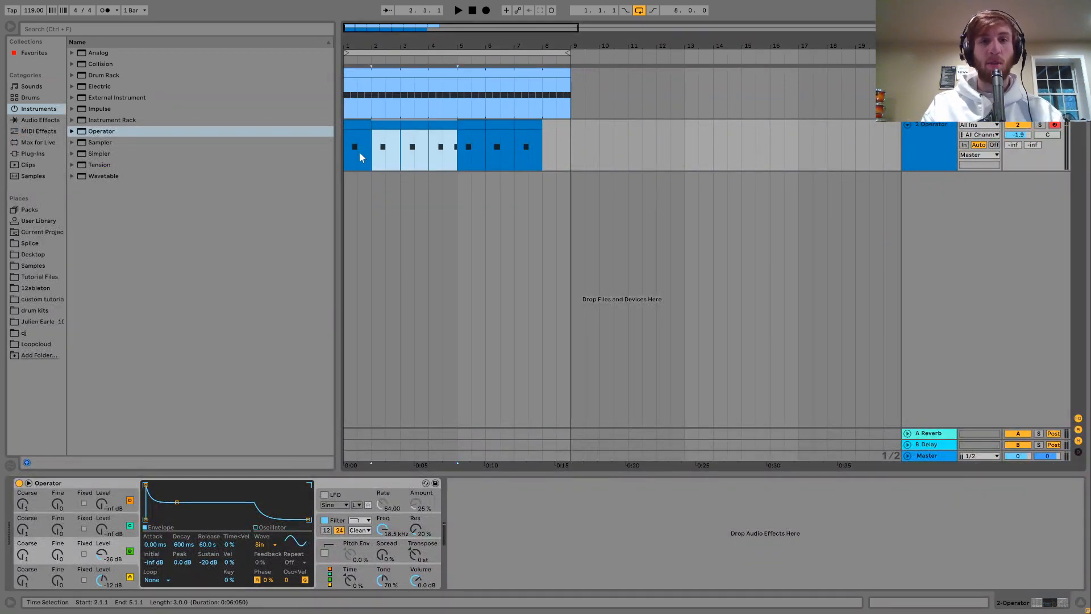
pyautogui.hotkey('ctrl', 'j')
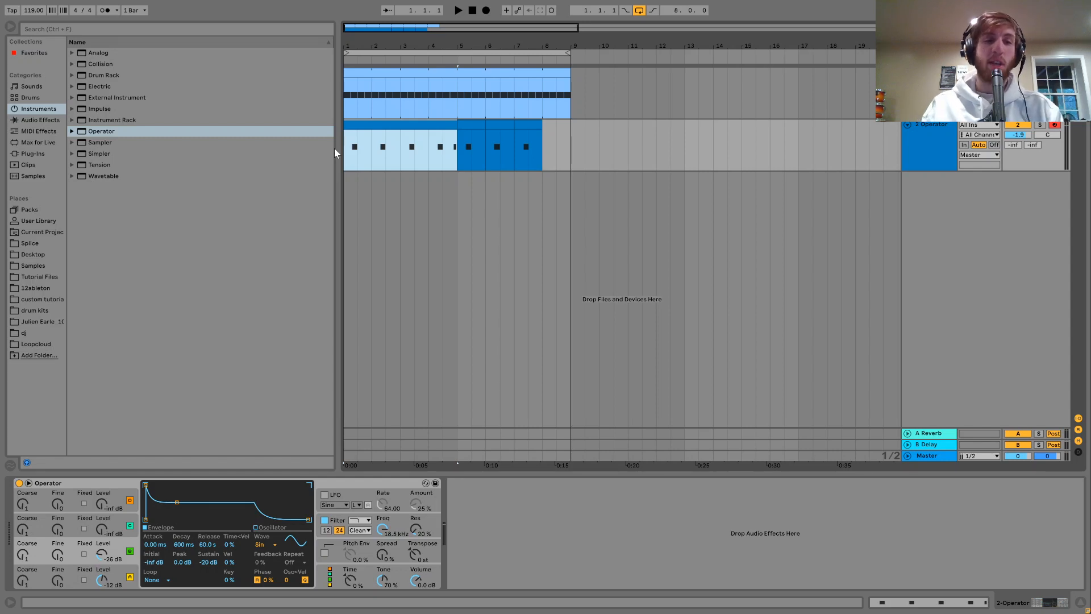
pyautogui.hotkey('ctrl', 'd')
pyautogui.click(419, 122)
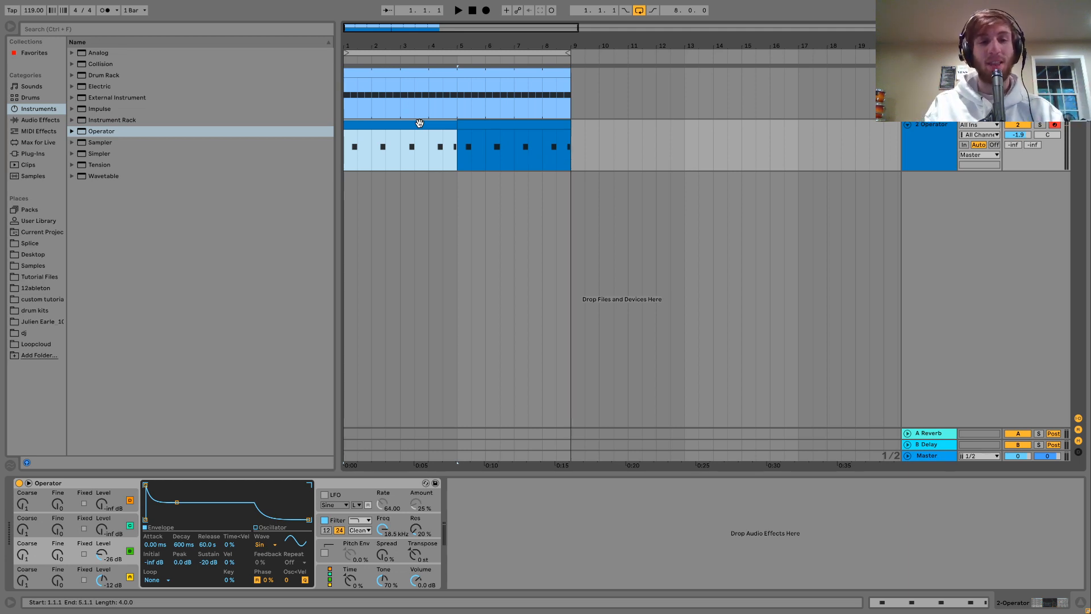
# Step: Play the loop and add a Saturator with 5 dB drive after Operator on the bass track
pyautogui.press('space')
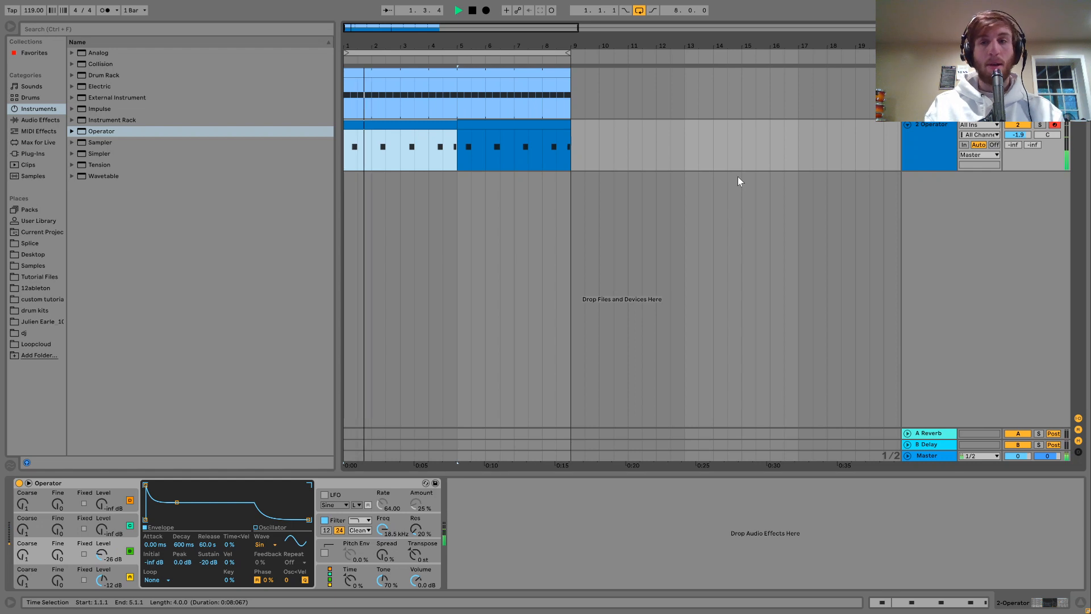
pyautogui.click(25, 118)
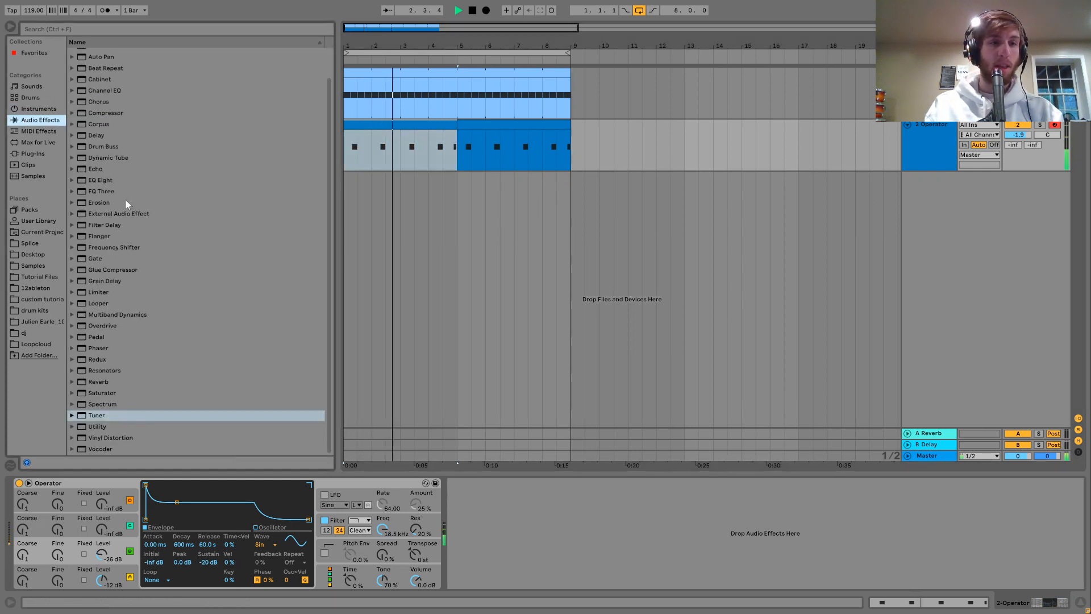
pyautogui.moveTo(106, 392); pyautogui.dragTo(462, 512)
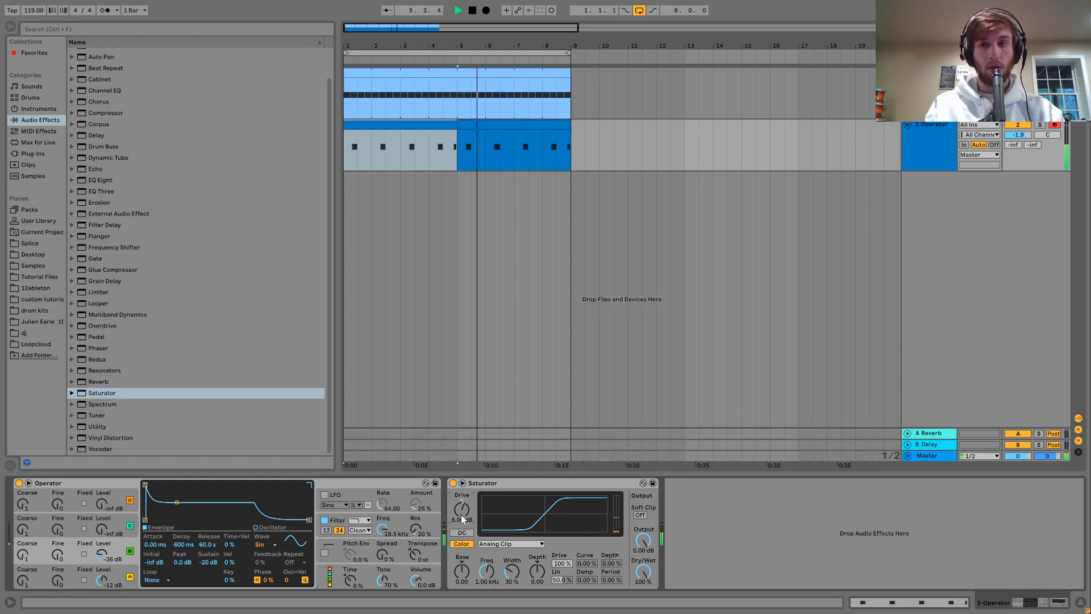
pyautogui.press('Tab')
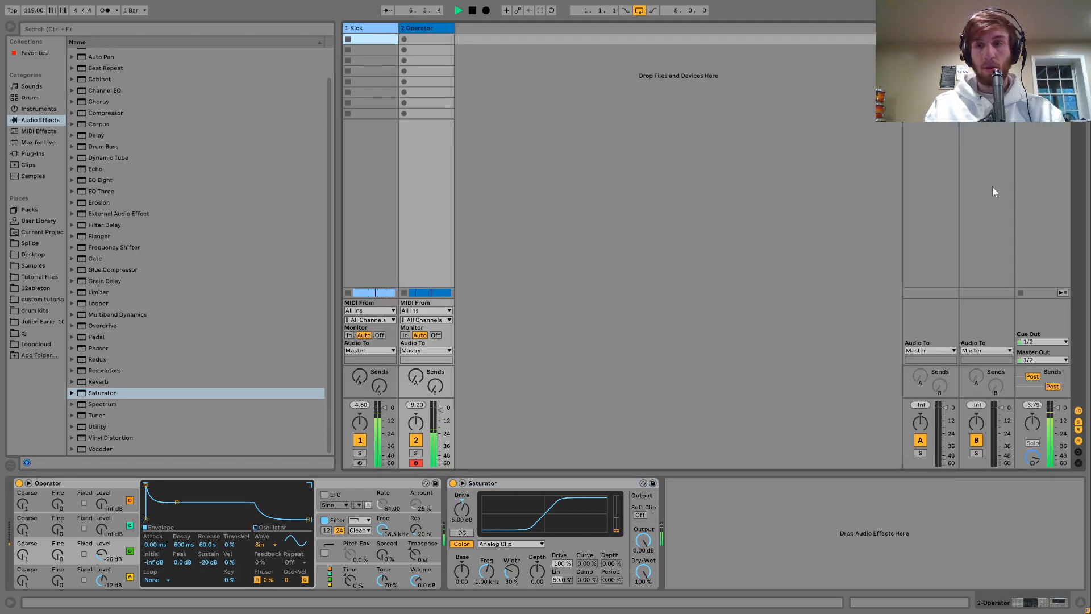
pyautogui.press('Tab')
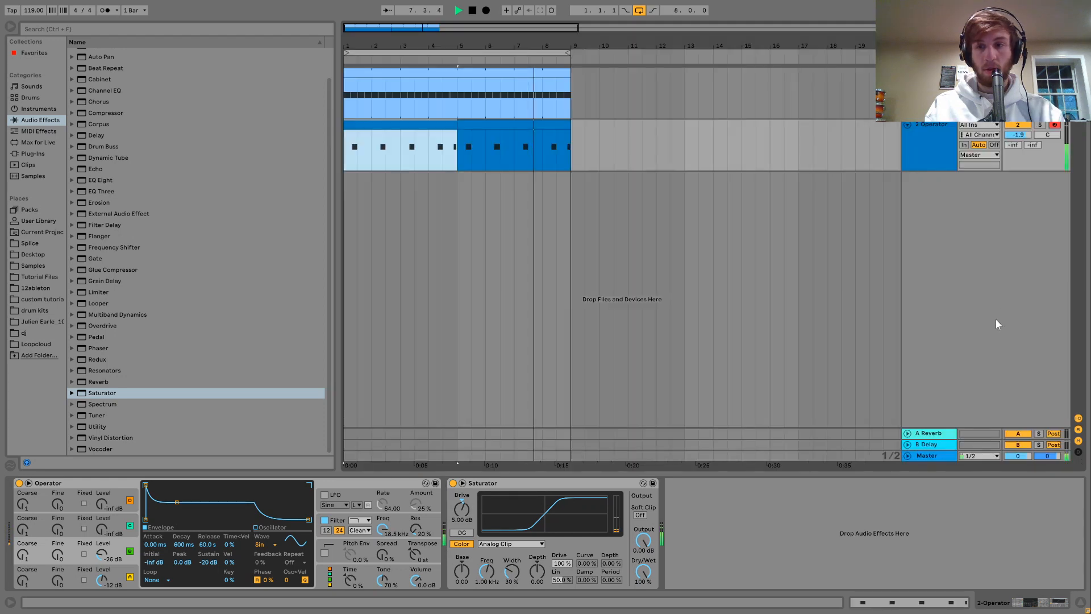
# Step: Delete the Delay and Reverb return tracks and stop playback
pyautogui.click(927, 447)
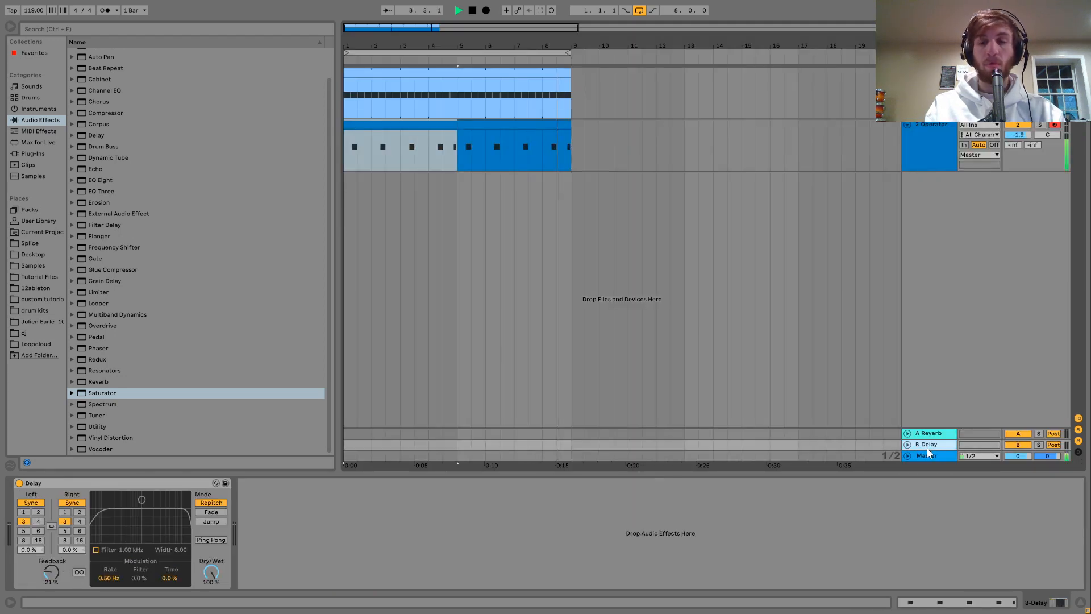
pyautogui.press('Delete')
pyautogui.press('Delete')
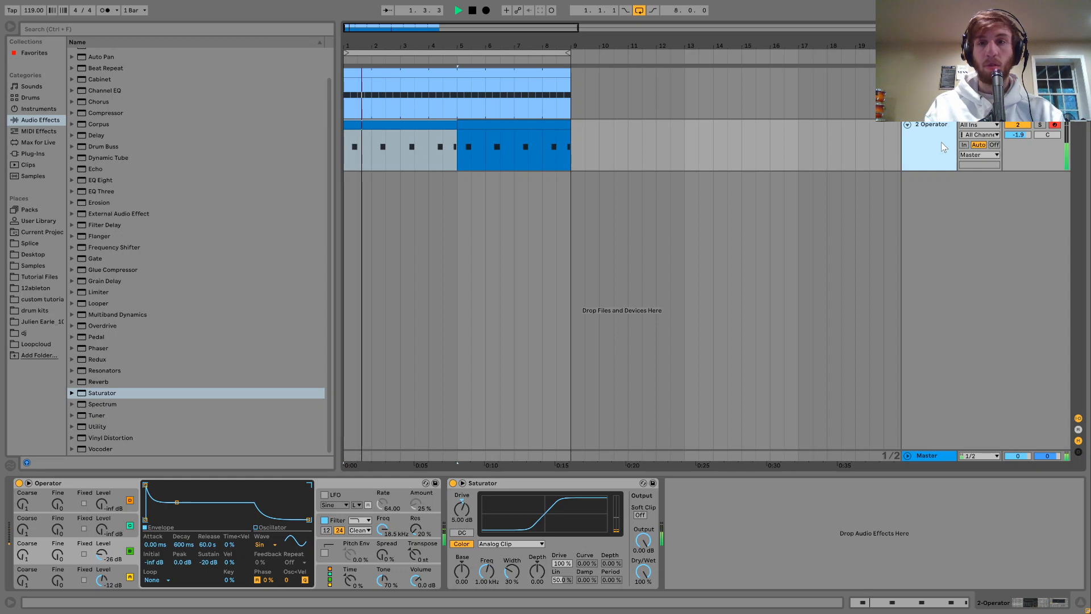
pyautogui.press('space')
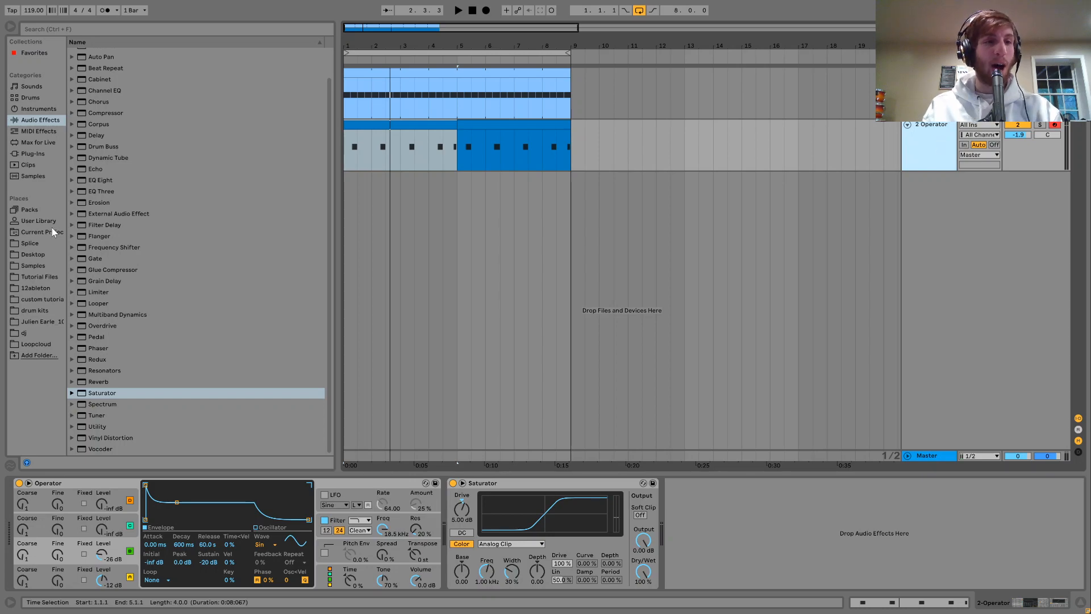
# Step: Insert a new MIDI track below the Operator track and load an empty Drum Rack on it
pyautogui.hotkey('ctrl', 'shift', 't')
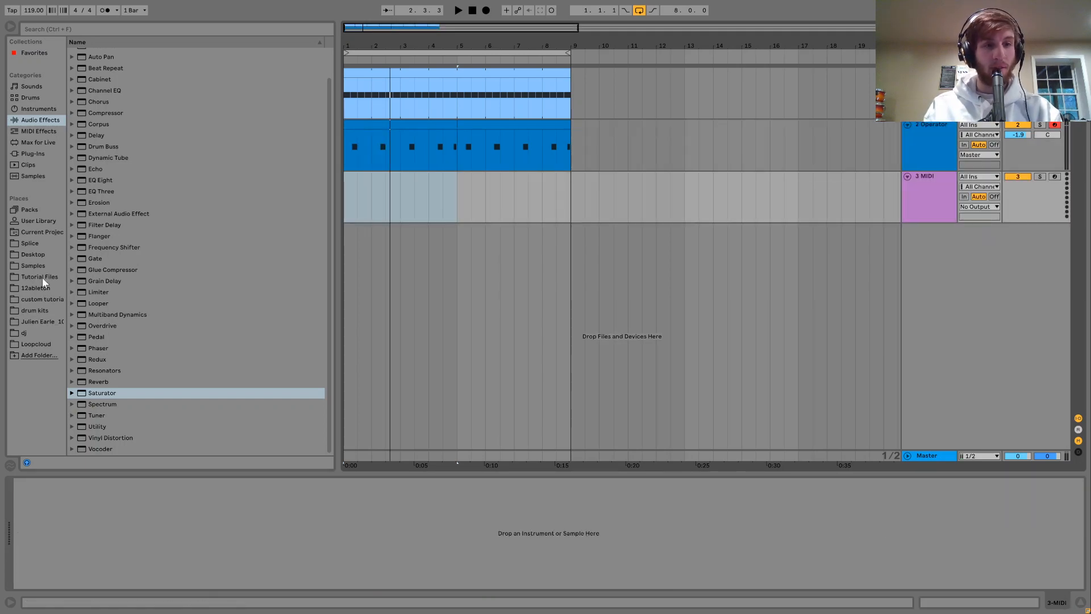
pyautogui.click(42, 277)
pyautogui.scroll(-15, 171, 318)
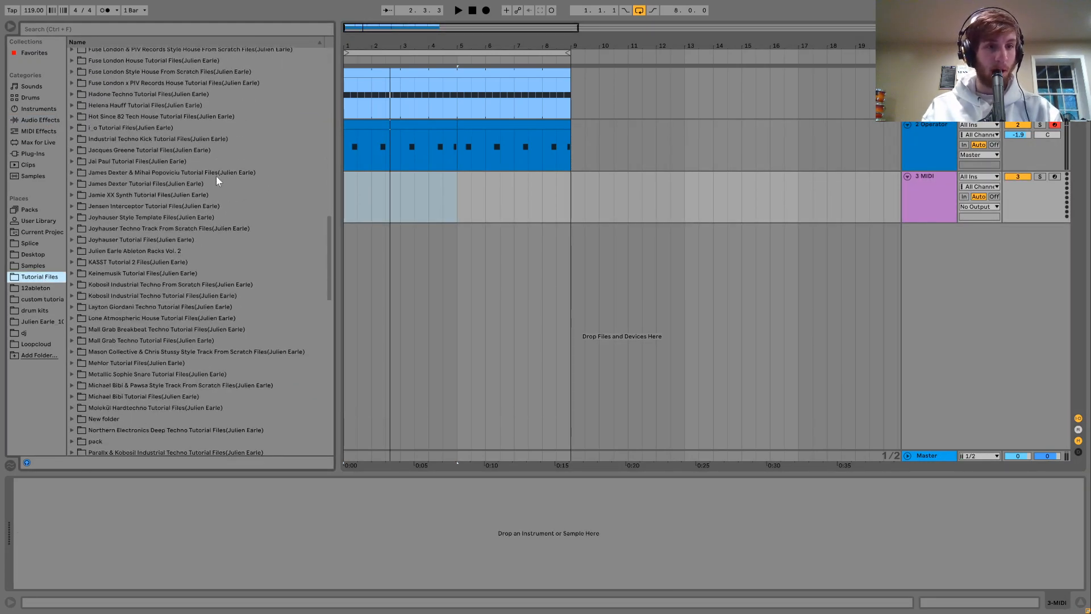
pyautogui.scroll(5, 132, 220)
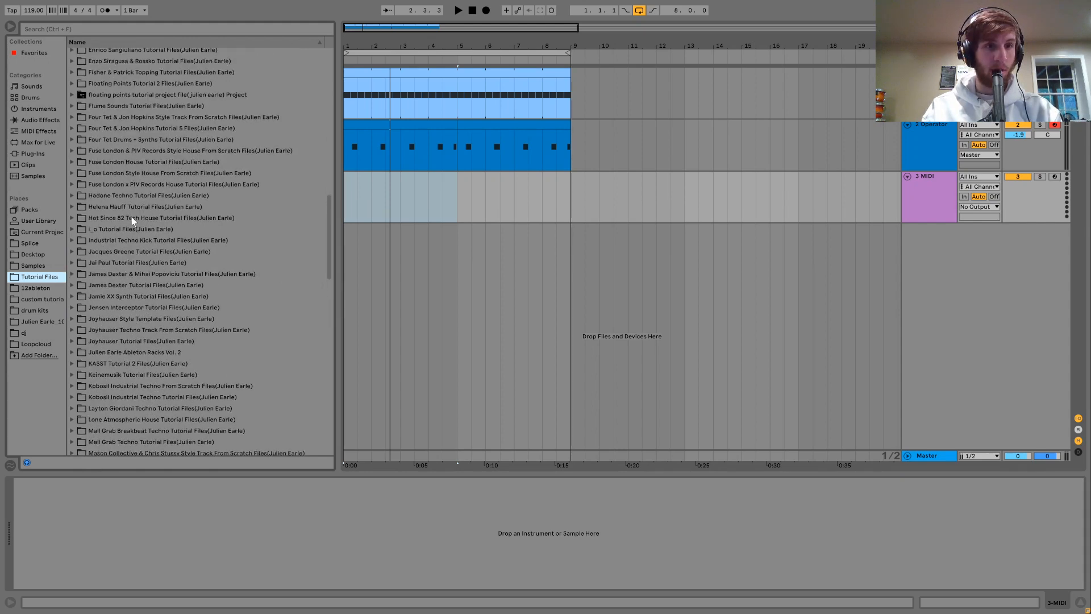
pyautogui.click(29, 98)
pyautogui.click(102, 64)
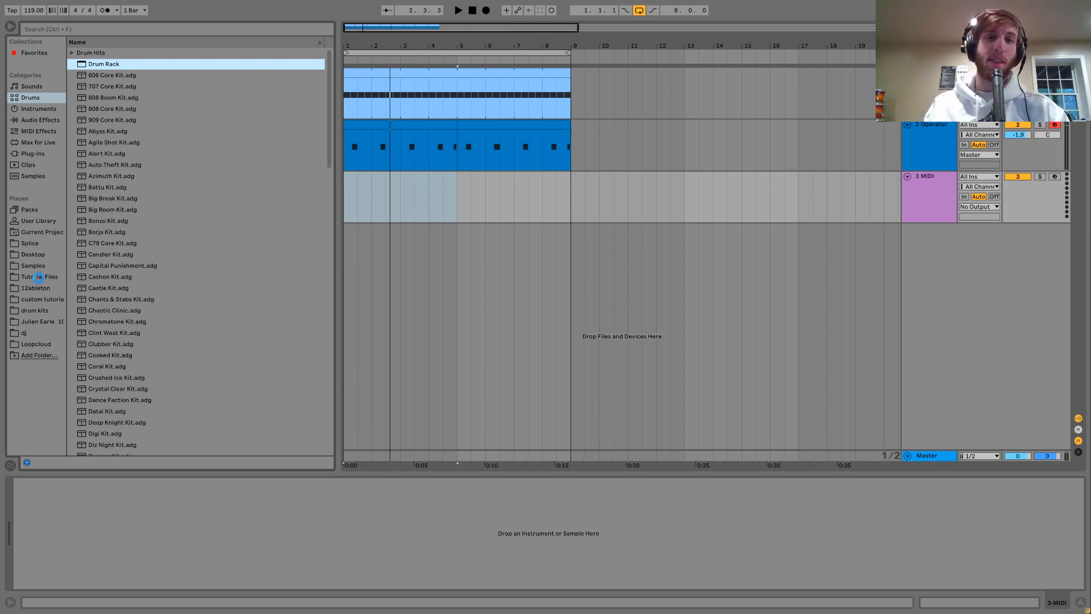
# Step: Expand the Michael Bibi & Pawsa Style Track From Scratch folder within the Tutorial Files place in the browser
pyautogui.click(39, 277)
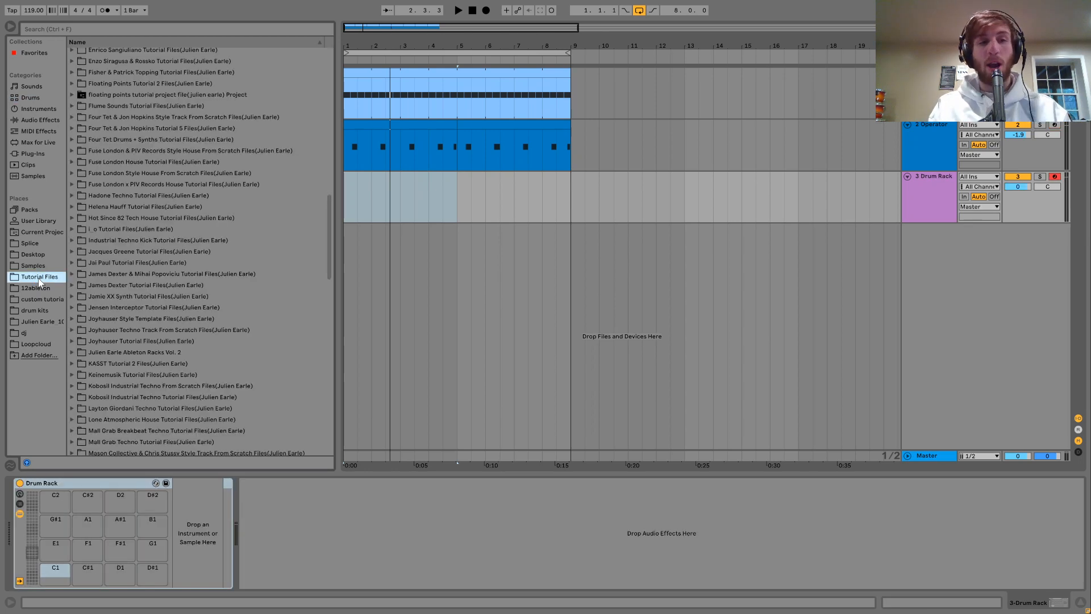
pyautogui.click(181, 335)
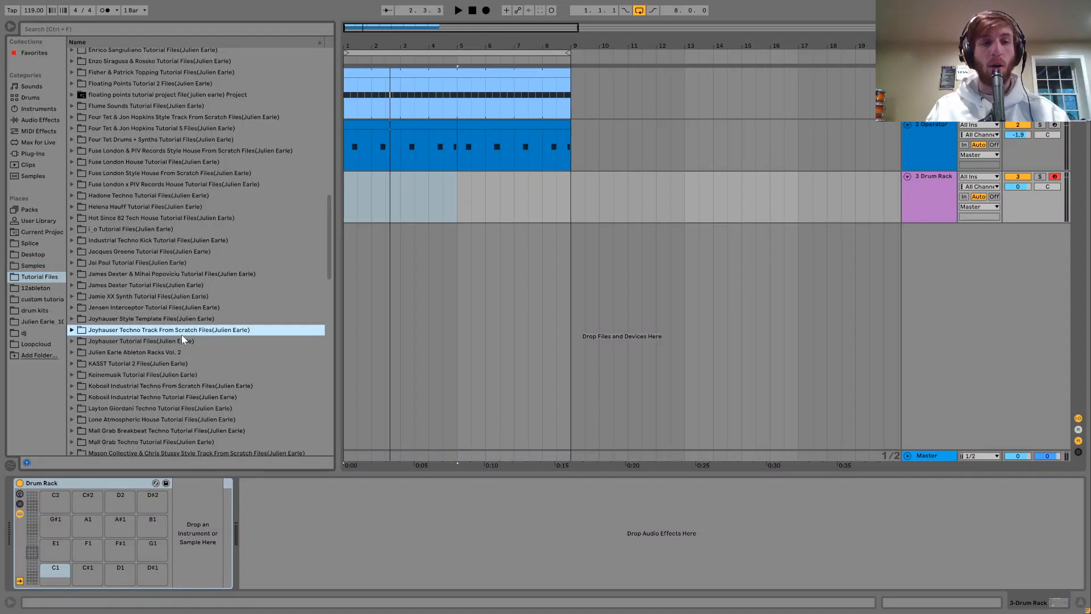
pyautogui.scroll(-3, 182, 339)
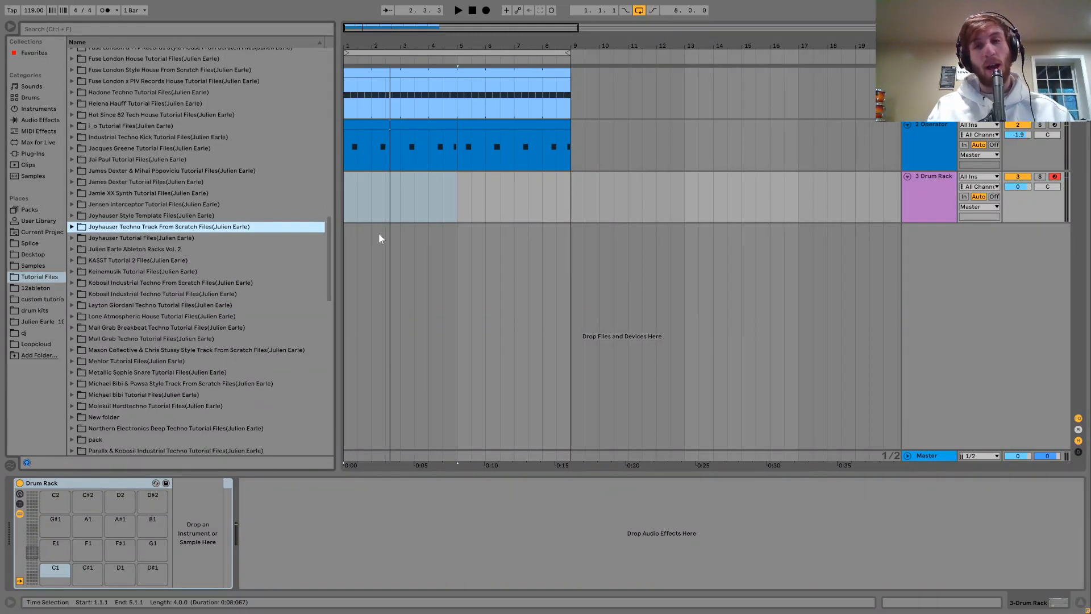
pyautogui.click(196, 339)
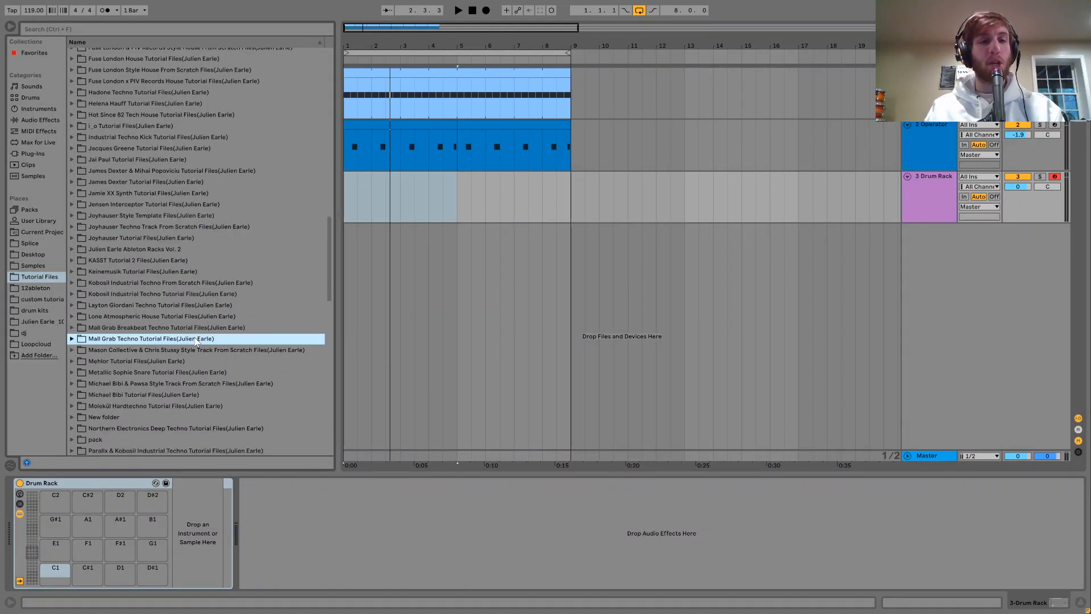
pyautogui.press('Down')
pyautogui.press('Down')
pyautogui.press('Down')
pyautogui.press('Down')
pyautogui.press('Right')
pyautogui.press('Down')
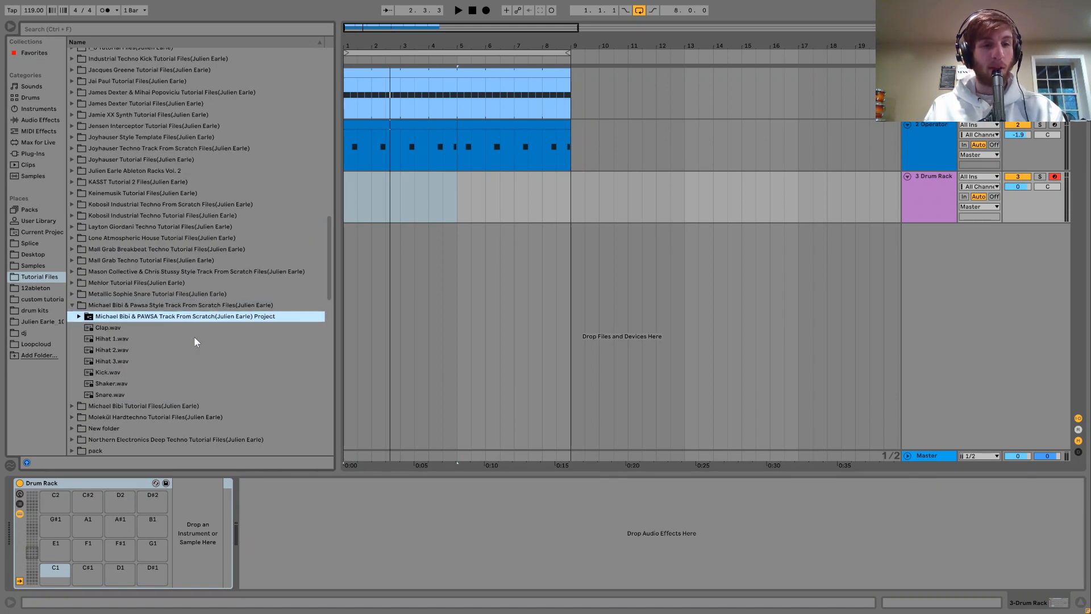
# Step: Audition the hi-hats, then load Hihat 1, 2 and 3 onto Drum Rack pads C#1, D1 and D#1, and Shaker onto E1
pyautogui.scroll(-1, 182, 338)
pyautogui.click(105, 324)
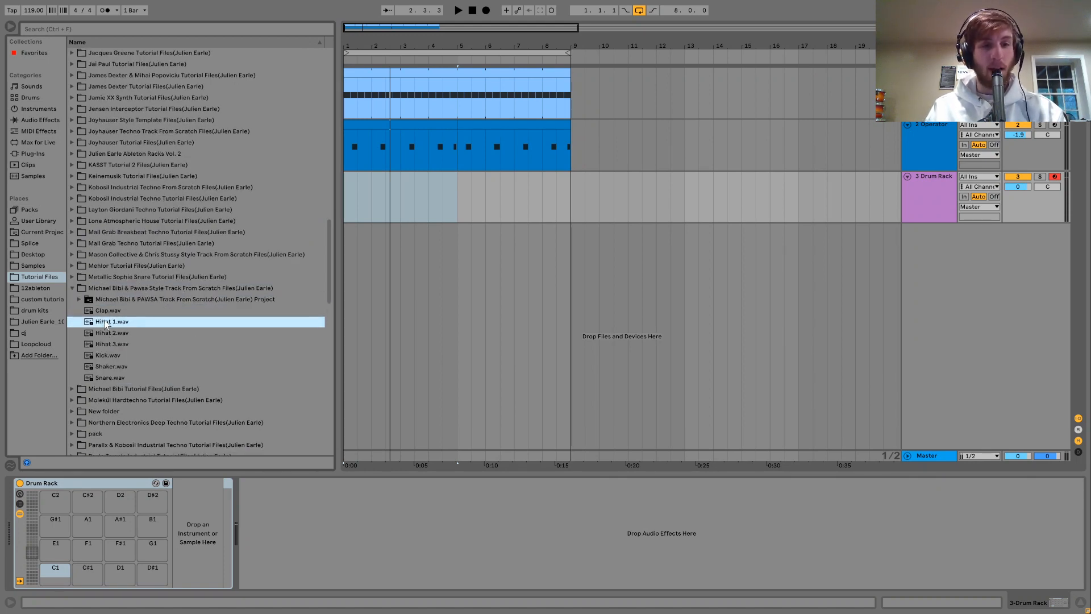
pyautogui.press('Down')
pyautogui.press('Down')
pyautogui.click(107, 321)
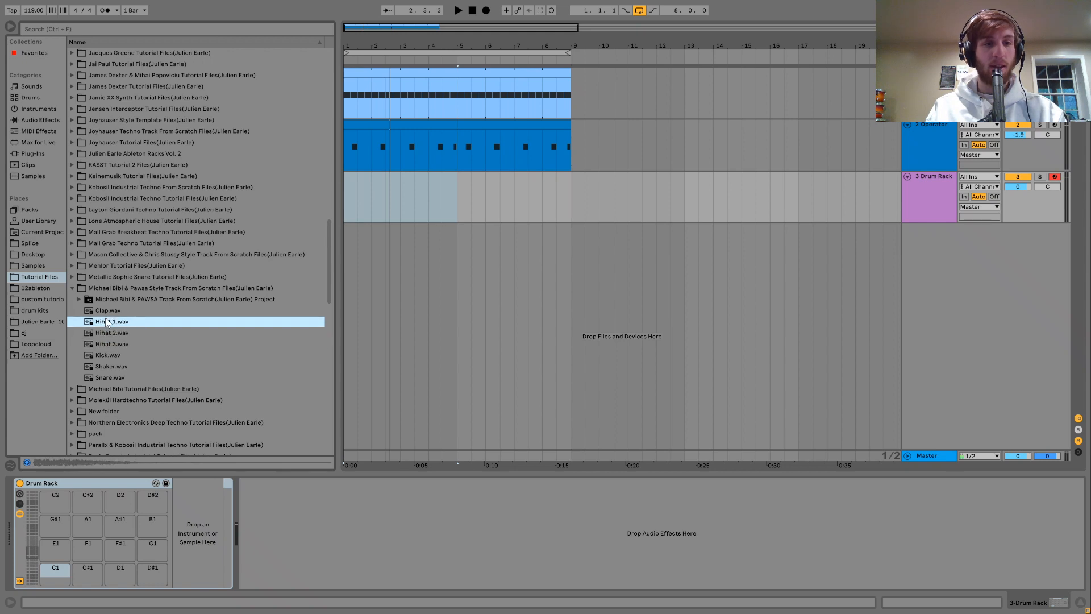
pyautogui.keyDown('shift'); pyautogui.click(112, 345); pyautogui.keyUp('shift')
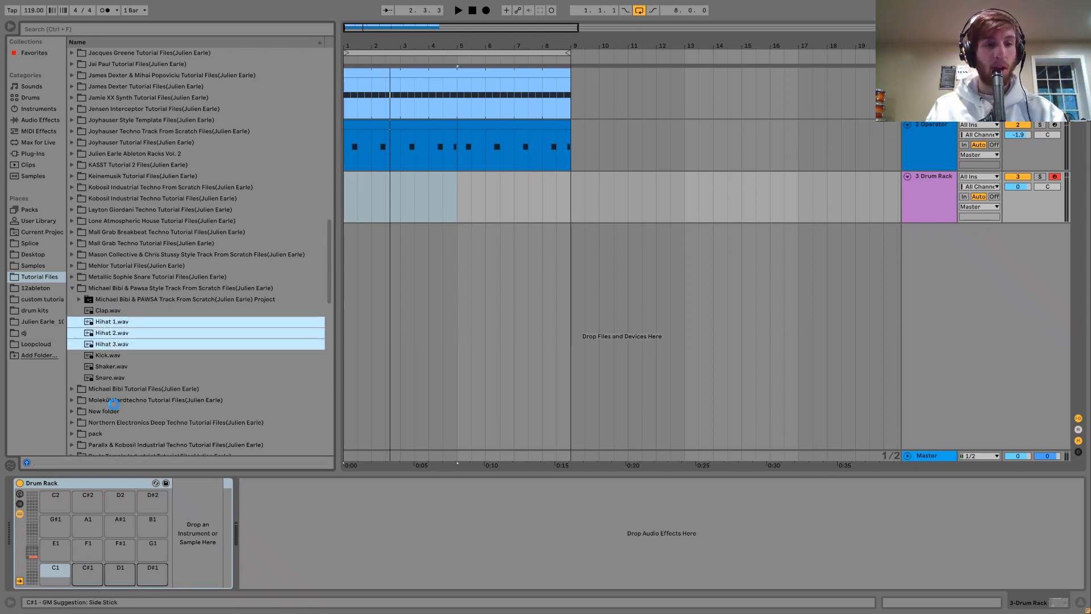
pyautogui.click(109, 366)
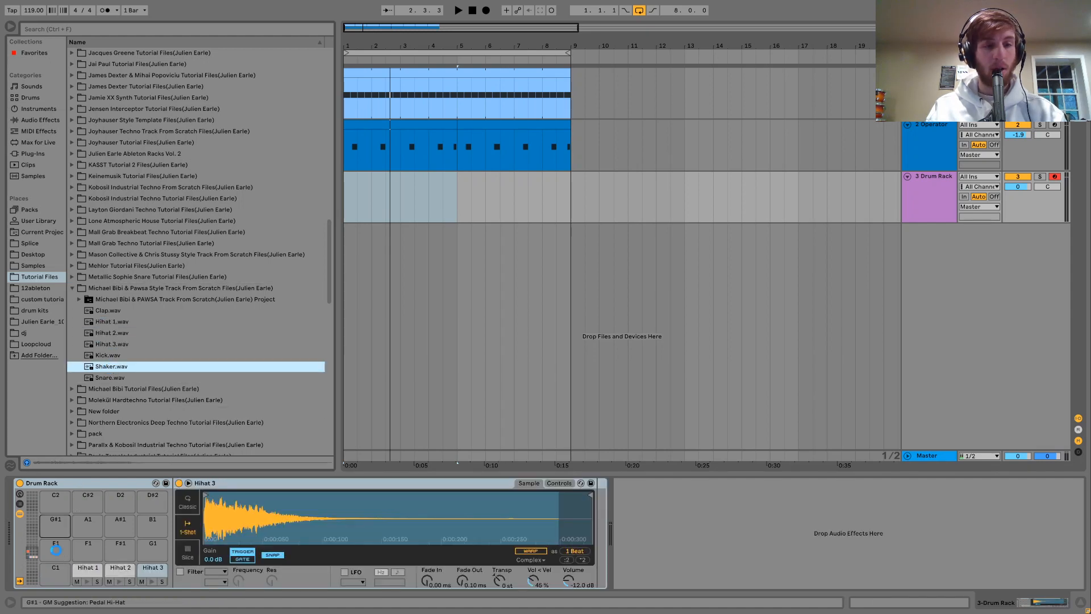
pyautogui.moveTo(109, 366); pyautogui.dragTo(55, 526)
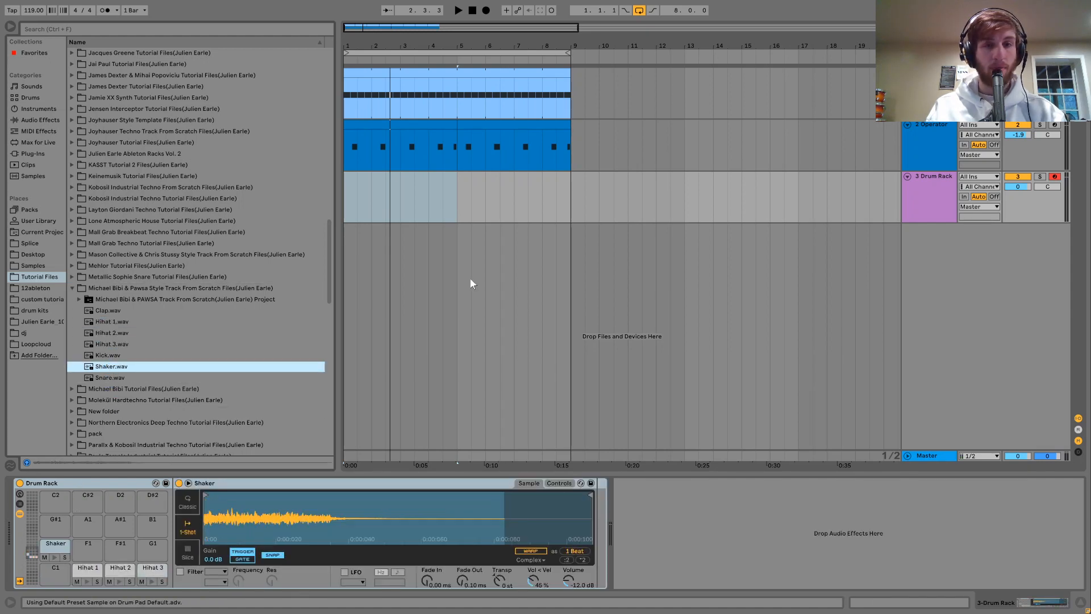
# Step: Insert an empty four-bar MIDI clip over bars 1 to 4 of the Drum Rack track
pyautogui.click(464, 209)
pyautogui.moveTo(412, 208); pyautogui.dragTo(339, 208)
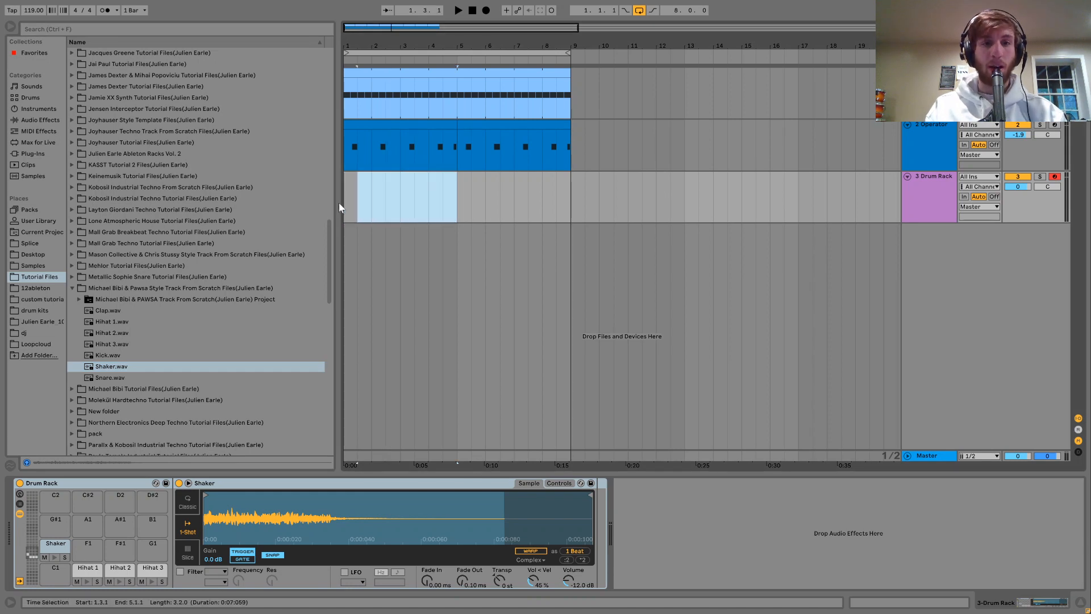
pyautogui.hotkey('ctrl', 'shift', 'm')
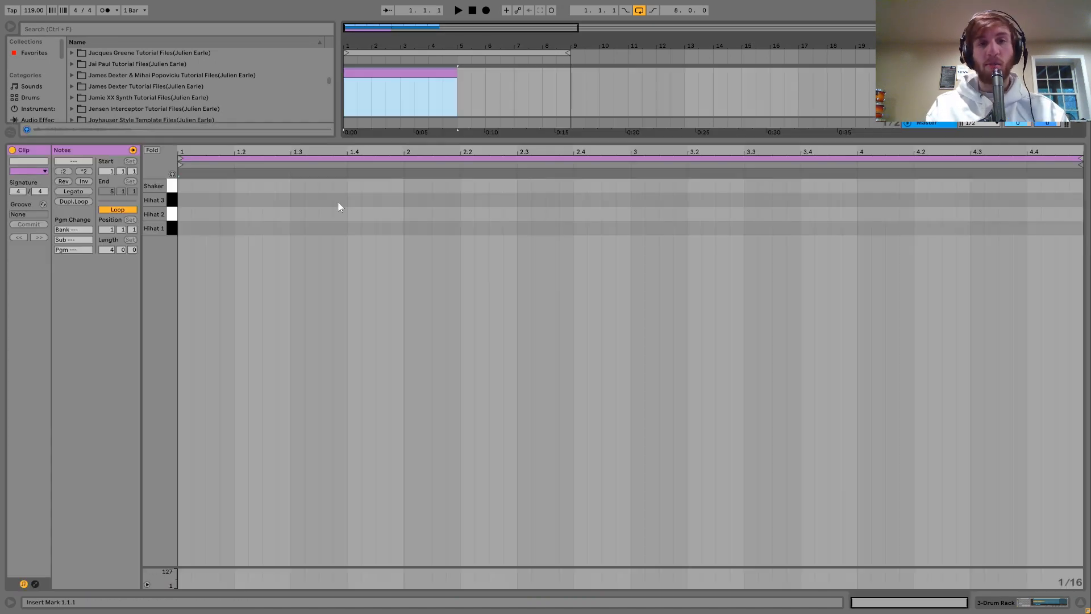
# Step: Place eighth-length Hihat 3 notes on the offbeat of every beat in bar 1 of the Drum Rack clip
pyautogui.doubleClick(213, 229)
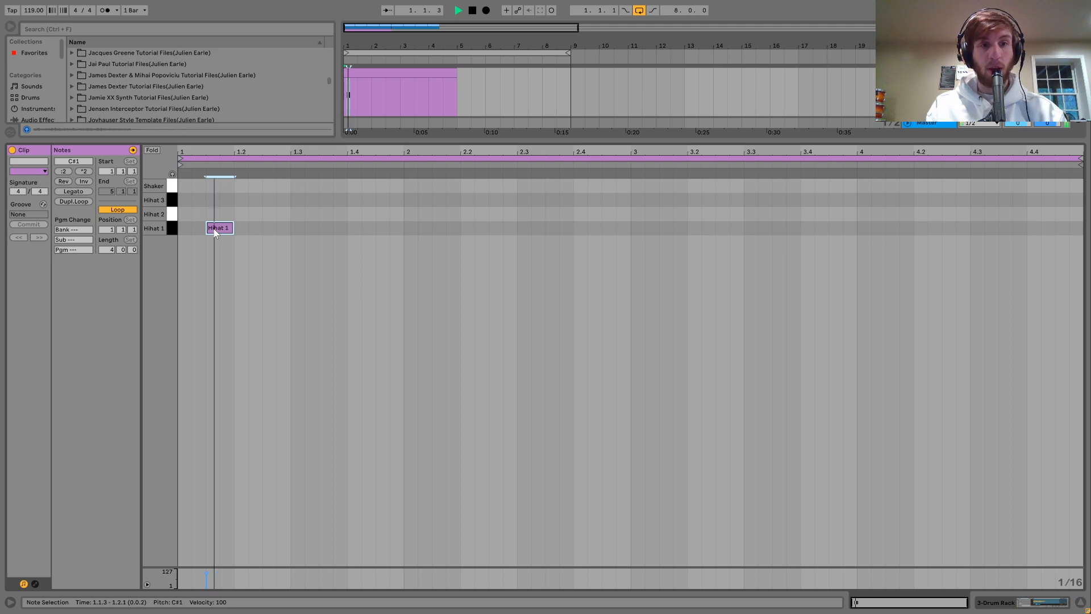
pyautogui.press('Up')
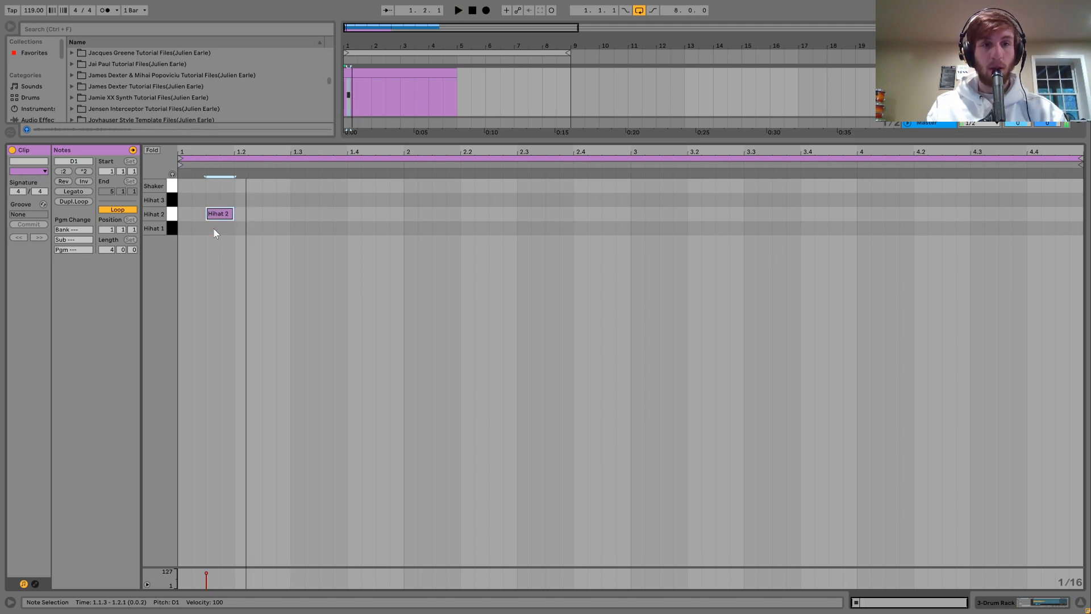
pyautogui.press('Up')
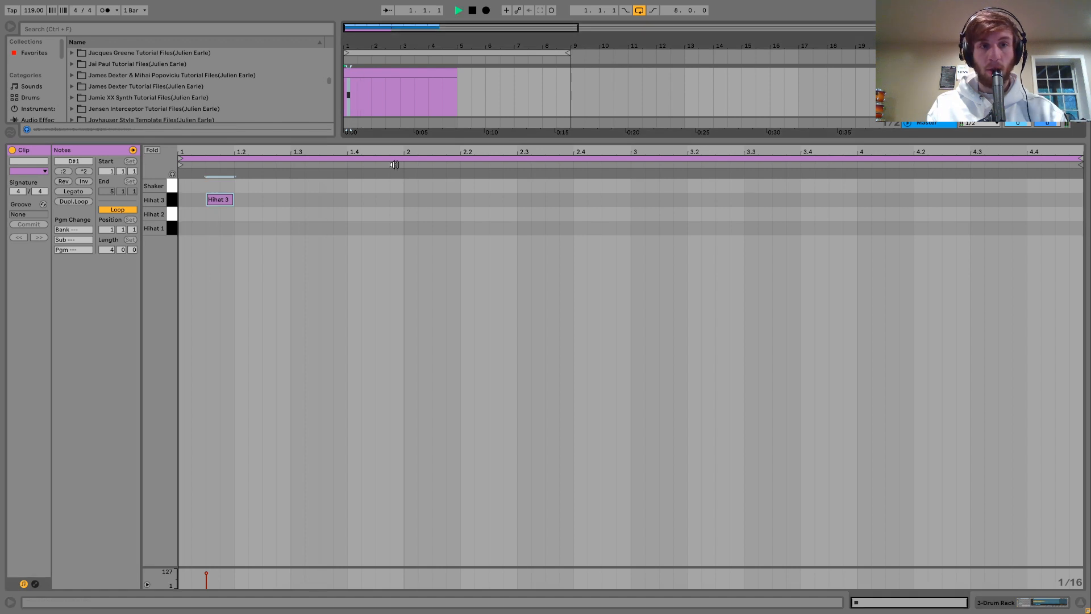
pyautogui.moveTo(221, 203); pyautogui.dragTo(344, 203)
pyautogui.press('space')
pyautogui.hotkey('ctrl', 'z')
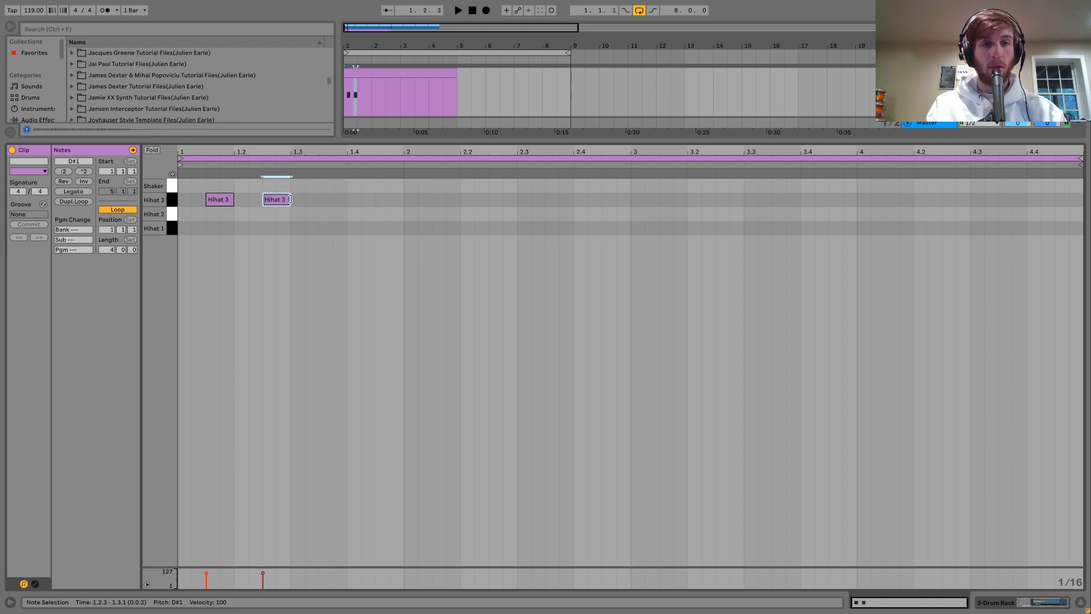
pyautogui.moveTo(275, 202); pyautogui.dragTo(392, 207)
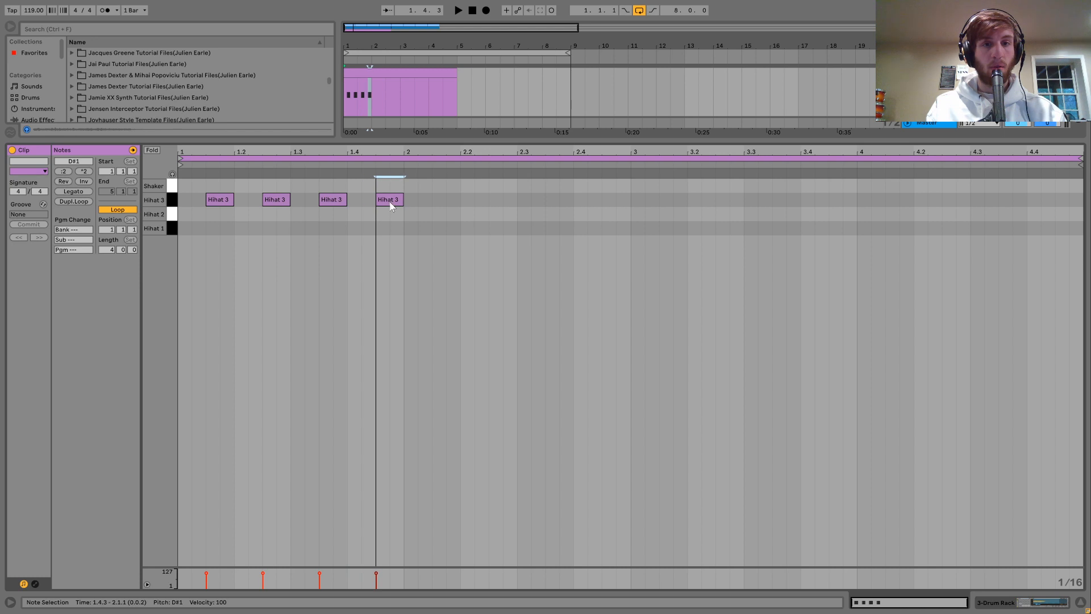
# Step: Duplicate the offbeat Hihat 3 pattern across bars 2 to 4 so it fills the whole clip
pyautogui.hotkey('ctrl', 'd')
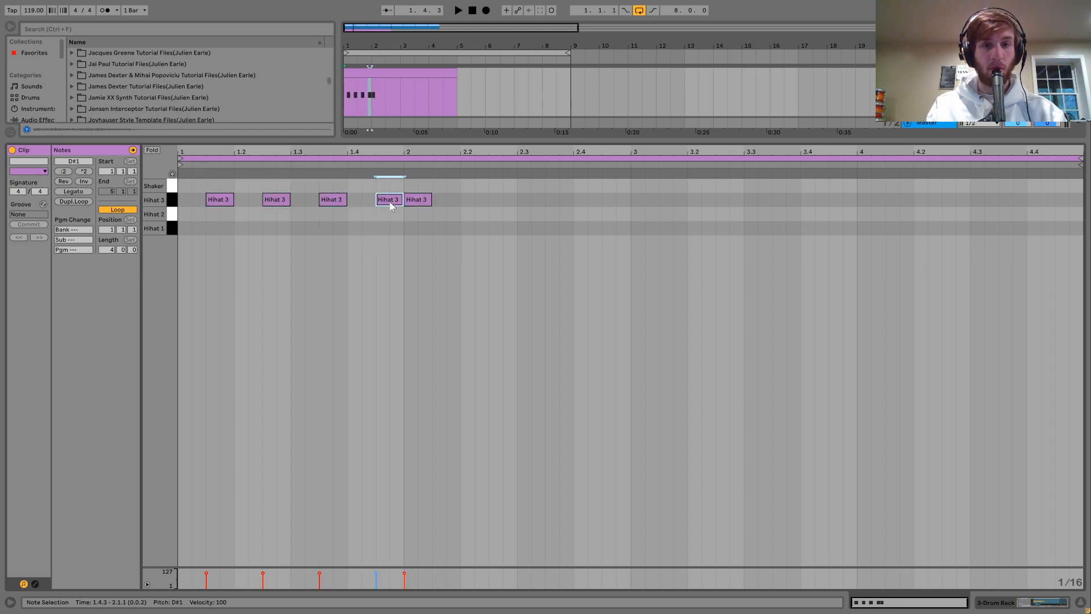
pyautogui.hotkey('ctrl', 'a')
pyautogui.hotkey('ctrl', 'd')
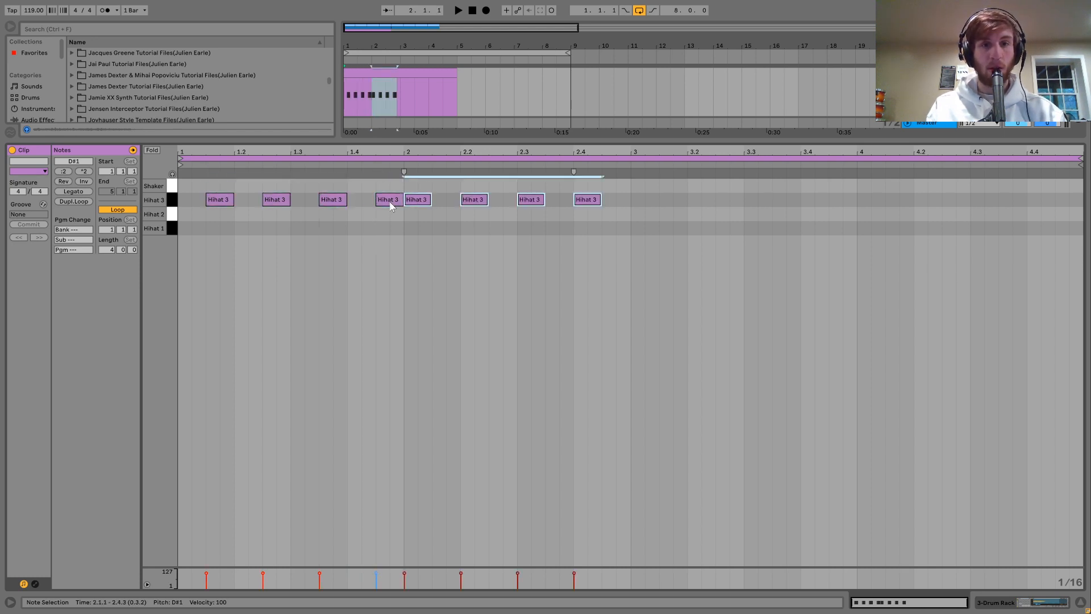
pyautogui.press('Right')
pyautogui.press('Right')
pyautogui.press('Right')
pyautogui.press('Left')
pyautogui.hotkey('ctrl', 'a')
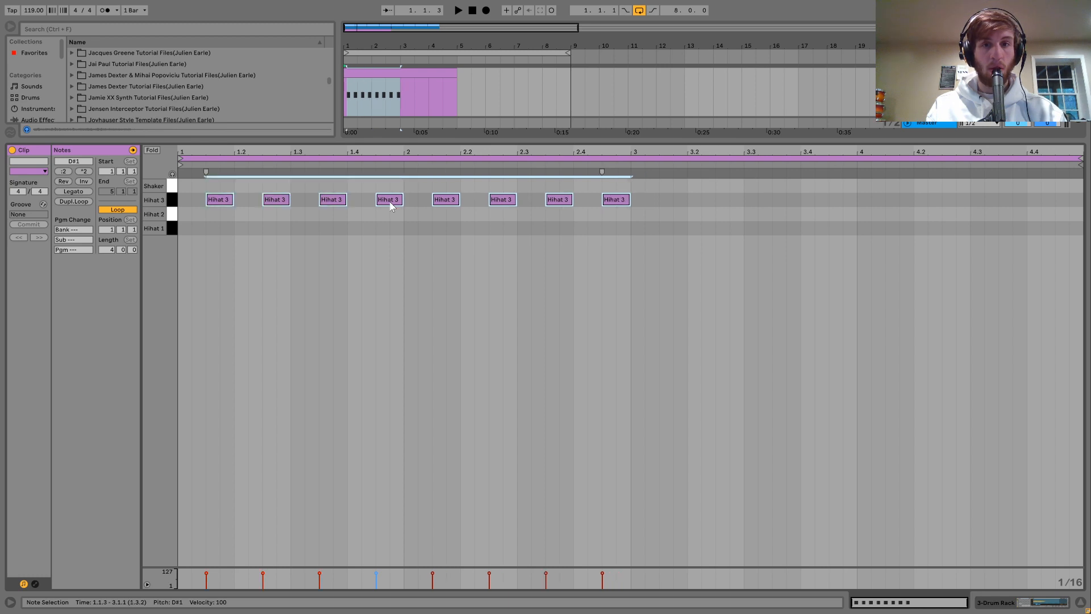
pyautogui.hotkey('ctrl', 'd')
pyautogui.press('Right')
pyautogui.press('Right')
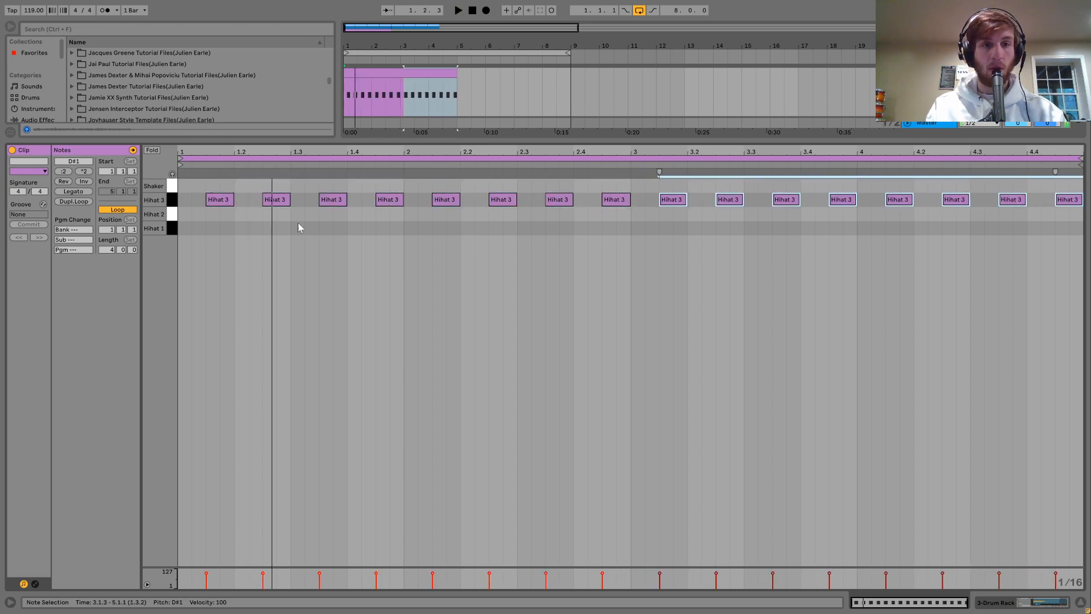
# Step: Add one short Shaker note slightly after 1.2.4 in bar 1
pyautogui.doubleClick(284, 214)
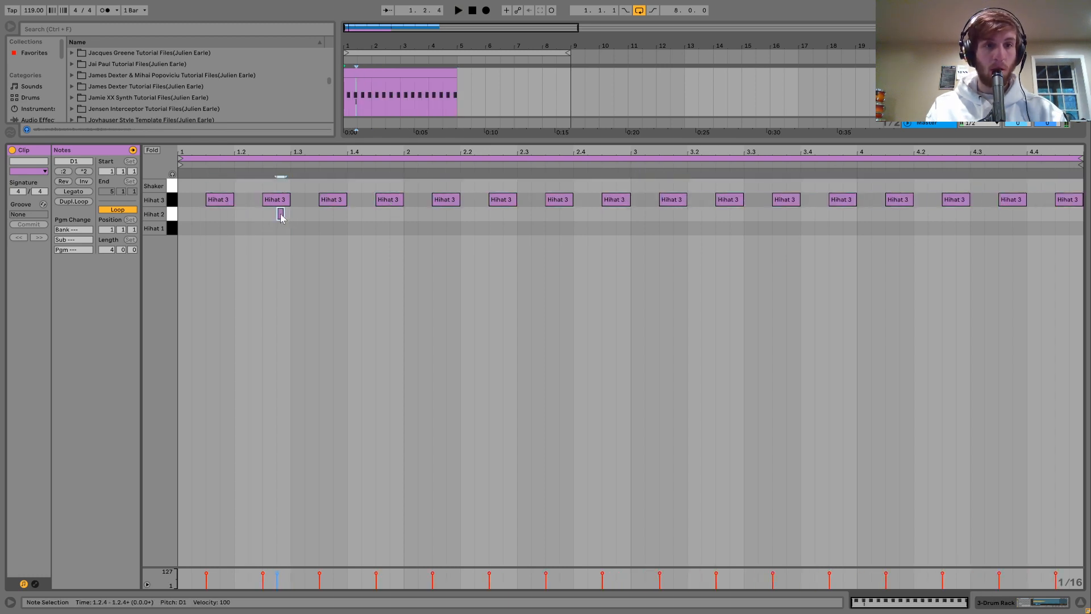
pyautogui.moveTo(280, 218); pyautogui.dragTo(285, 216)
pyautogui.press('space')
pyautogui.press('Up')
pyautogui.press('Up')
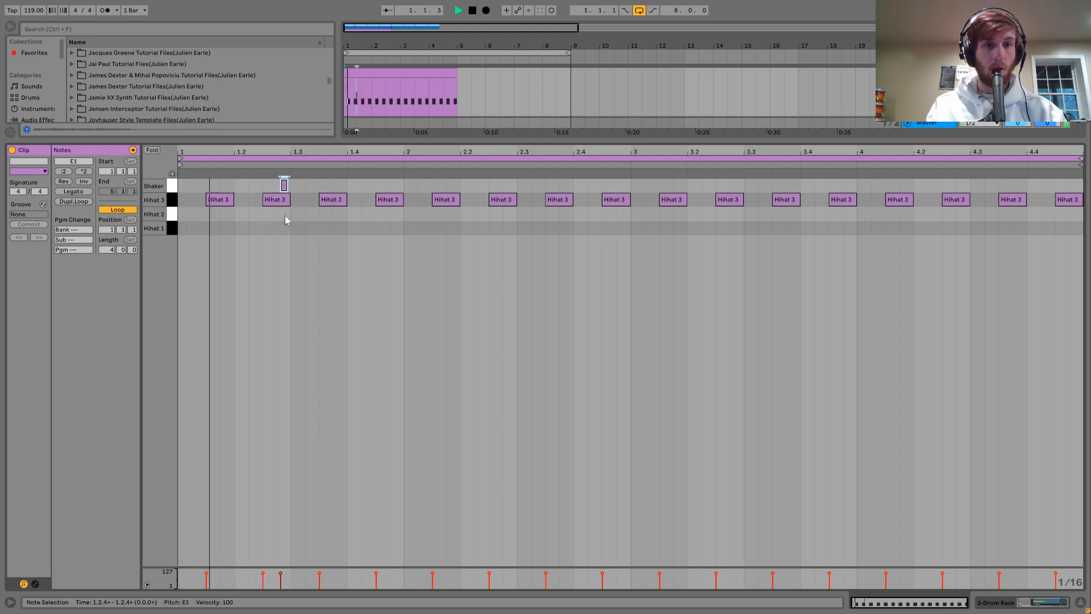
# Step: Duplicate the short Shaker note onto the Hihat 1 row at 1.3.1 and 1.3.2
pyautogui.hotkey('ctrl', 'd')
pyautogui.press('Down')
pyautogui.press('Down')
pyautogui.press('Down')
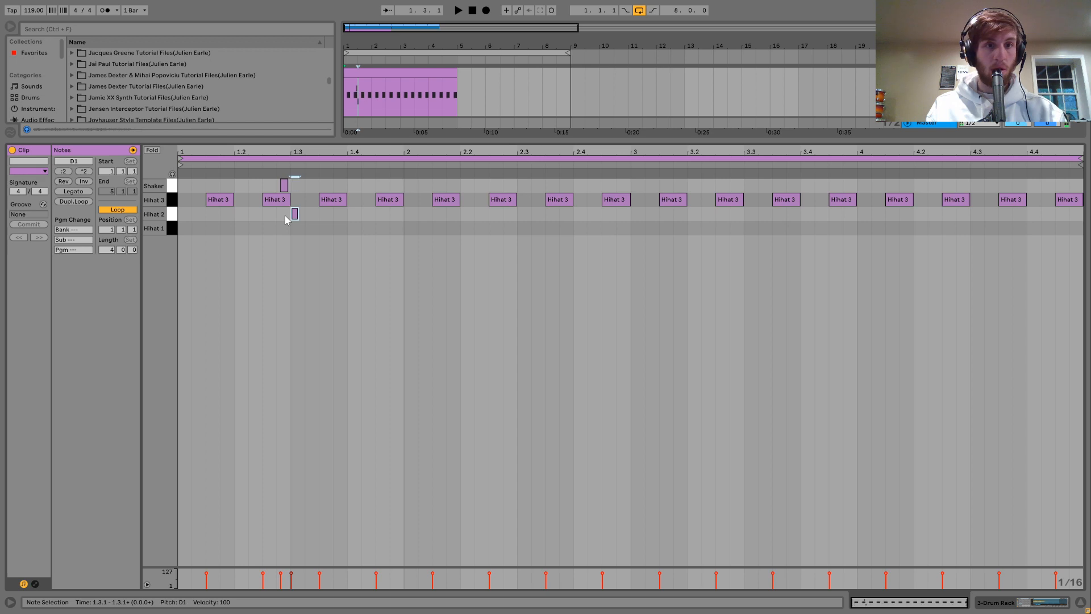
pyautogui.press('space')
pyautogui.hotkey('ctrl', 'd')
pyautogui.press('space')
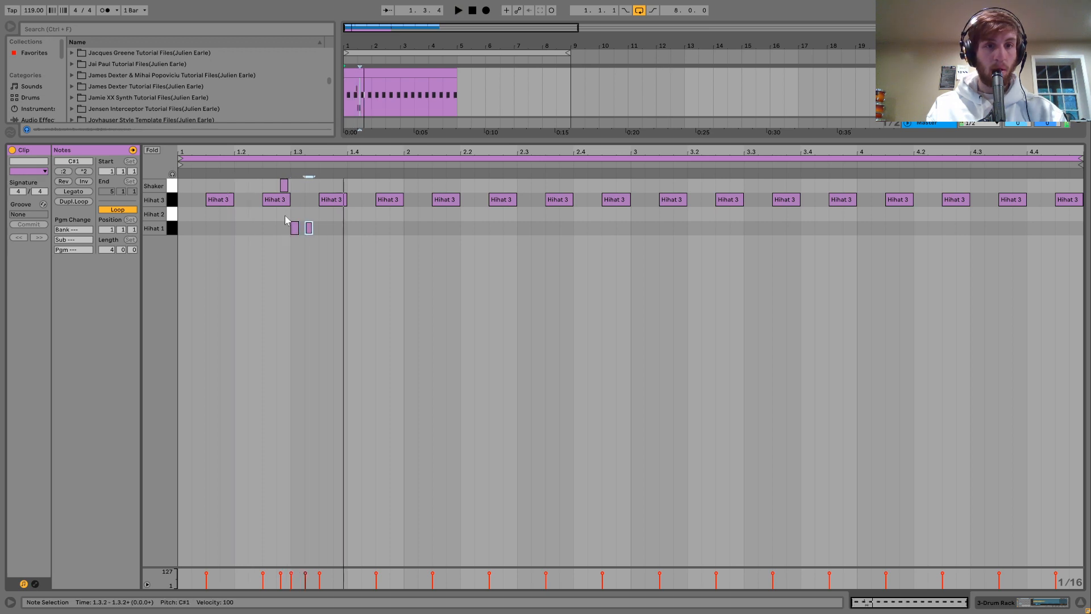
# Step: Shift the second short hi-hat slightly after 1.3.2 on Hihat 1, move the one at 1.3.1 to Hihat 2, and play back the groove
pyautogui.press('Right')
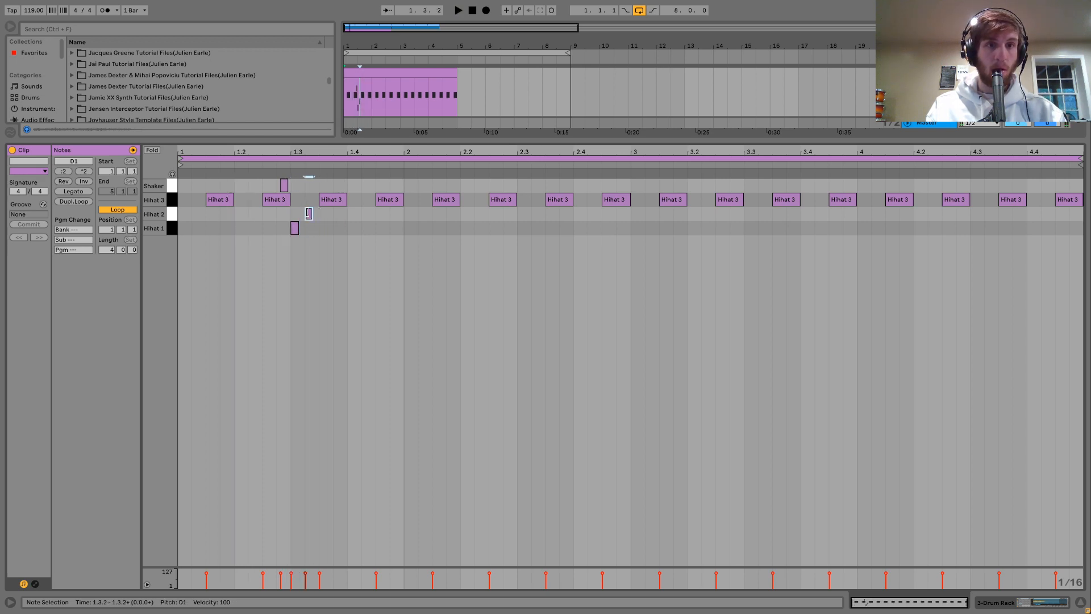
pyautogui.moveTo(310, 216); pyautogui.dragTo(312, 217)
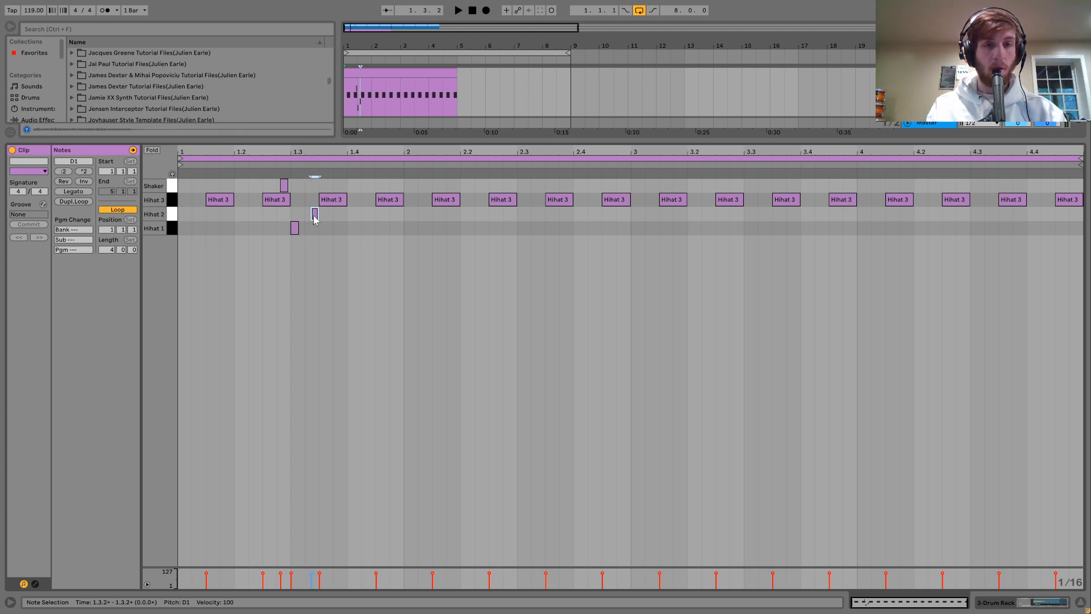
pyautogui.press('Up')
pyautogui.press('space')
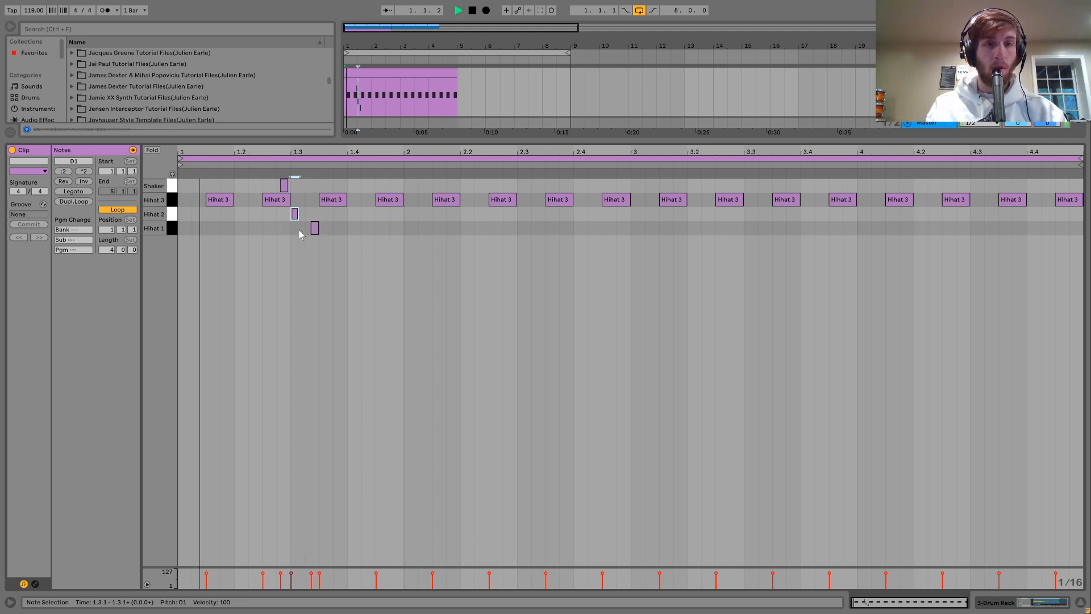
pyautogui.press('space')
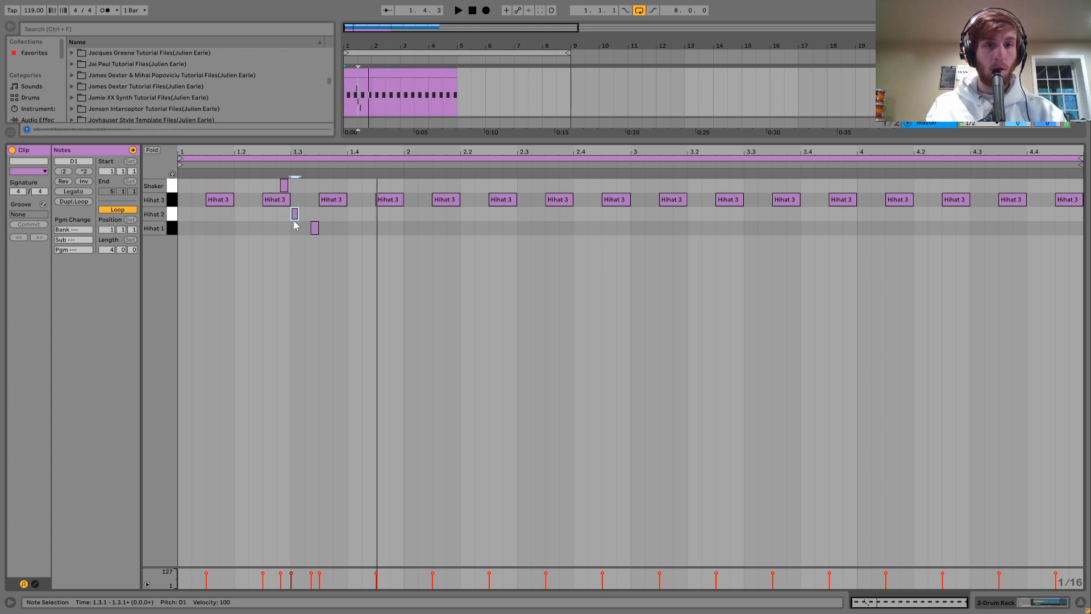
pyautogui.press('space')
pyautogui.press('space')
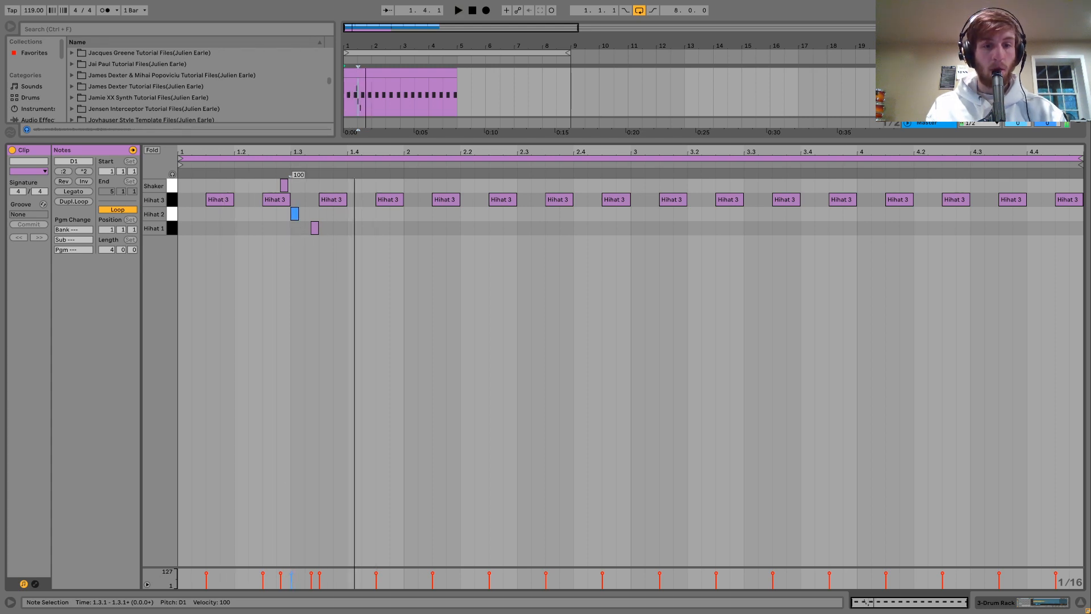
# Step: Lower the velocity of the Hihat 2 note at 1.3.1 and set the following Hihat 1 note's velocity to 67
pyautogui.moveTo(291, 575); pyautogui.dragTo(291, 582)
pyautogui.press('space')
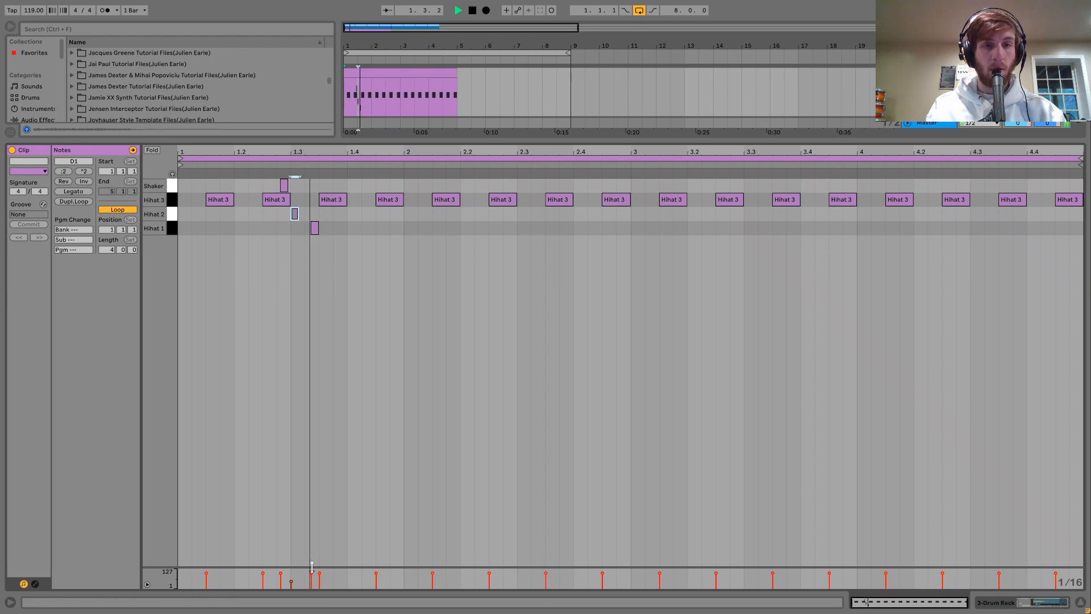
pyautogui.press('space')
pyautogui.moveTo(312, 574); pyautogui.dragTo(312, 577)
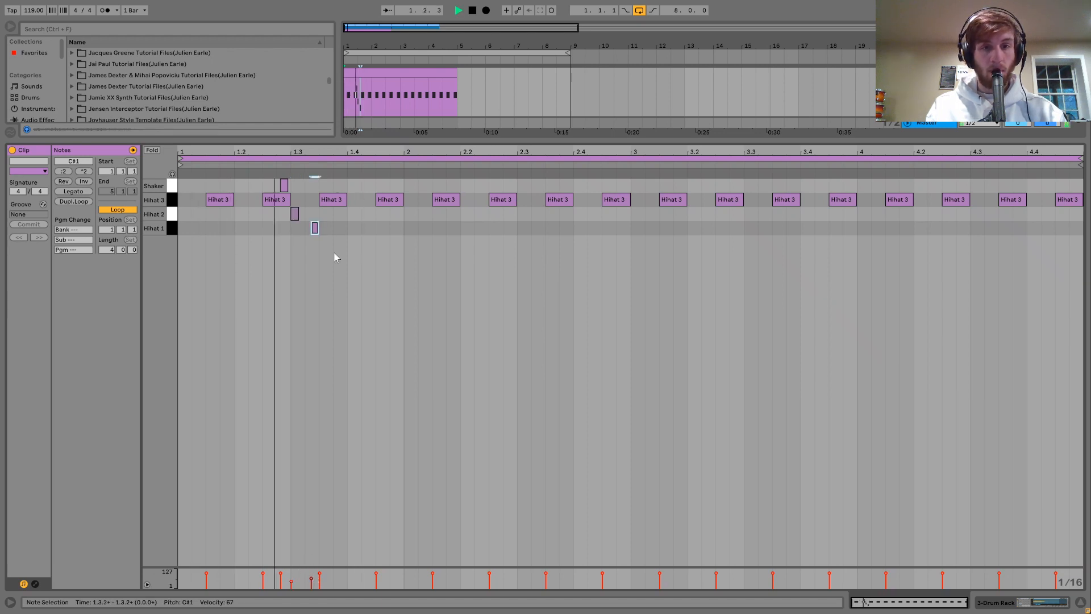
pyautogui.press('space')
pyautogui.press('space')
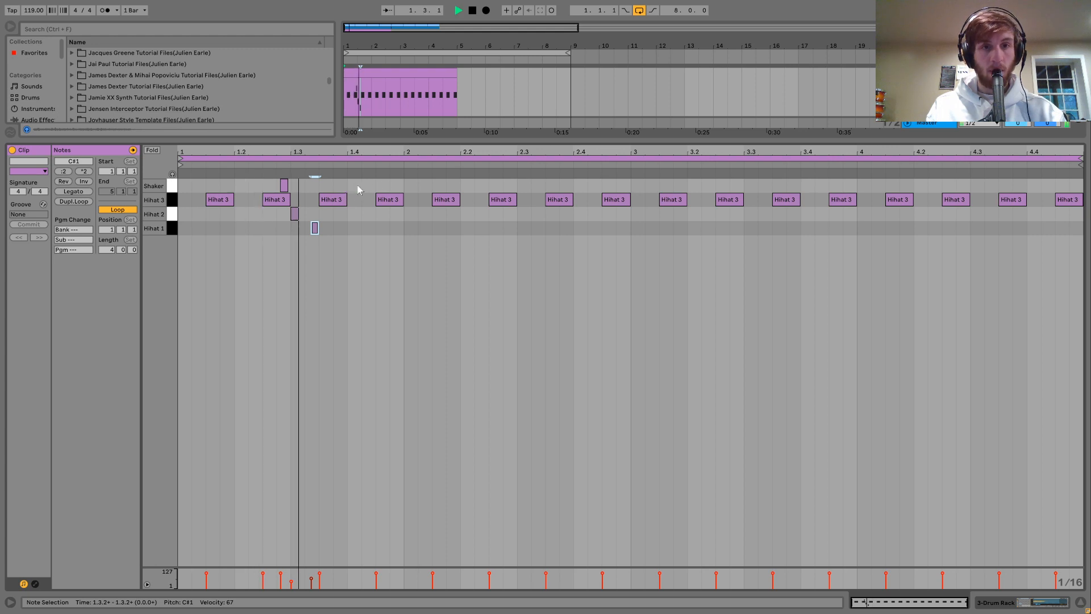
pyautogui.press('space')
pyautogui.press('space')
pyautogui.press('space')
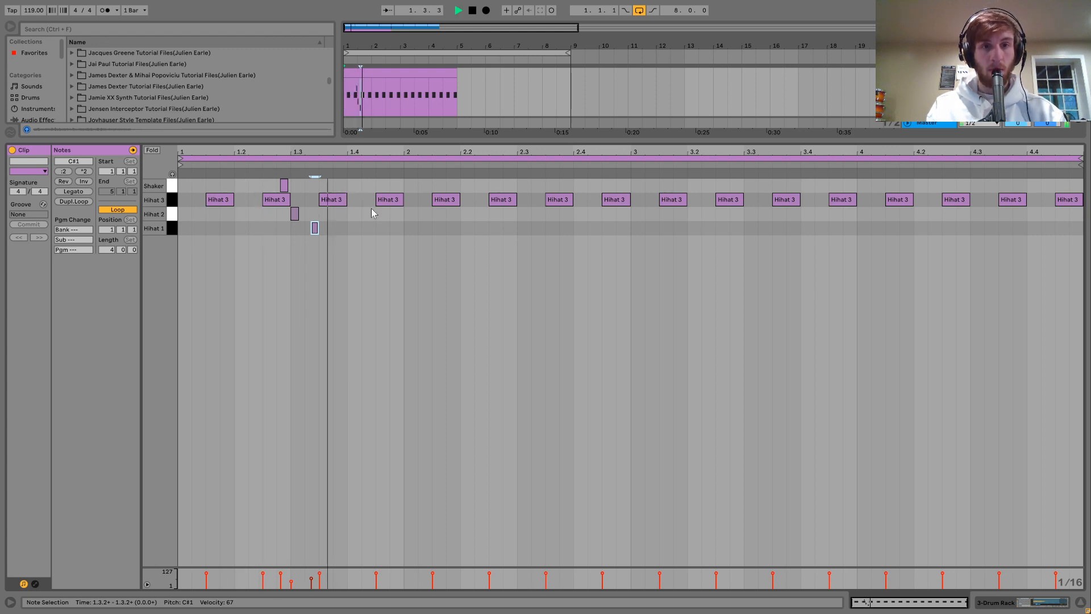
# Step: Add two short Shaker notes around 1.4.2 and 1.4.4 and nudge both slightly late while listening to the loop
pyautogui.doubleClick(393, 185)
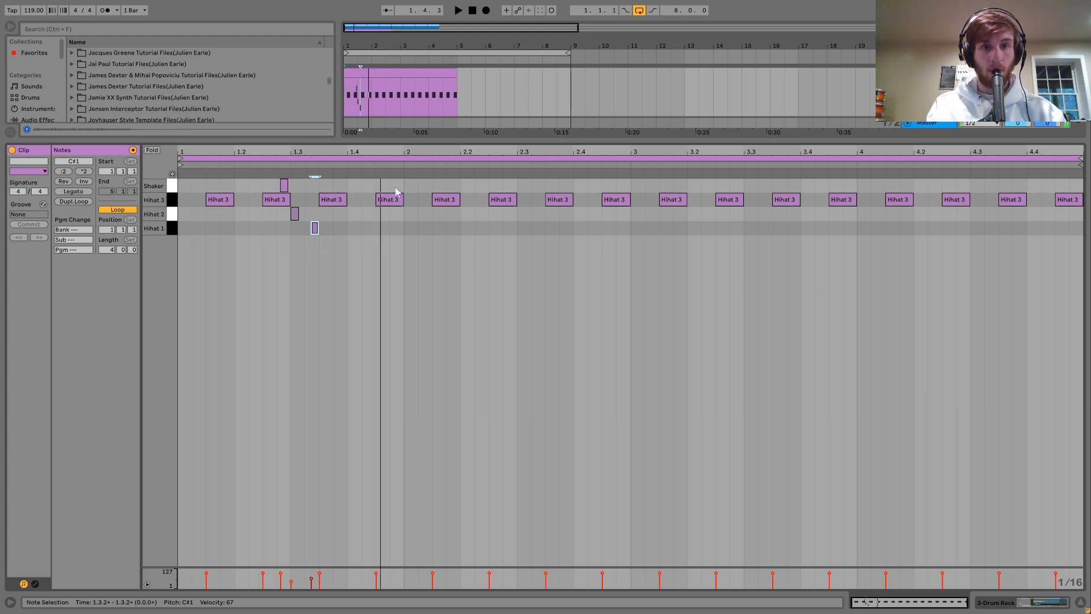
pyautogui.doubleClick(366, 185)
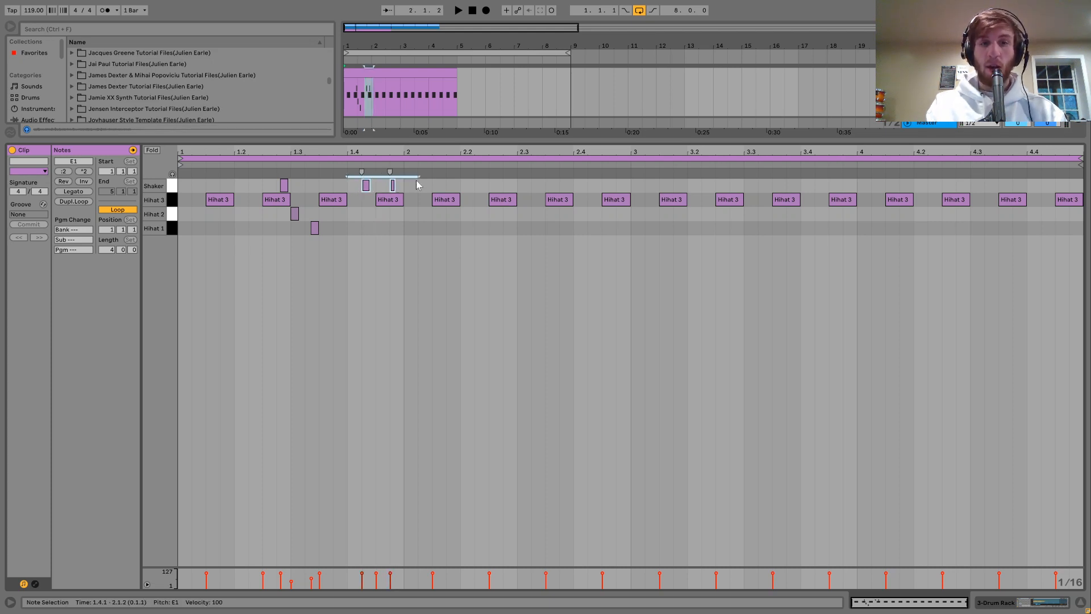
pyautogui.click(393, 185)
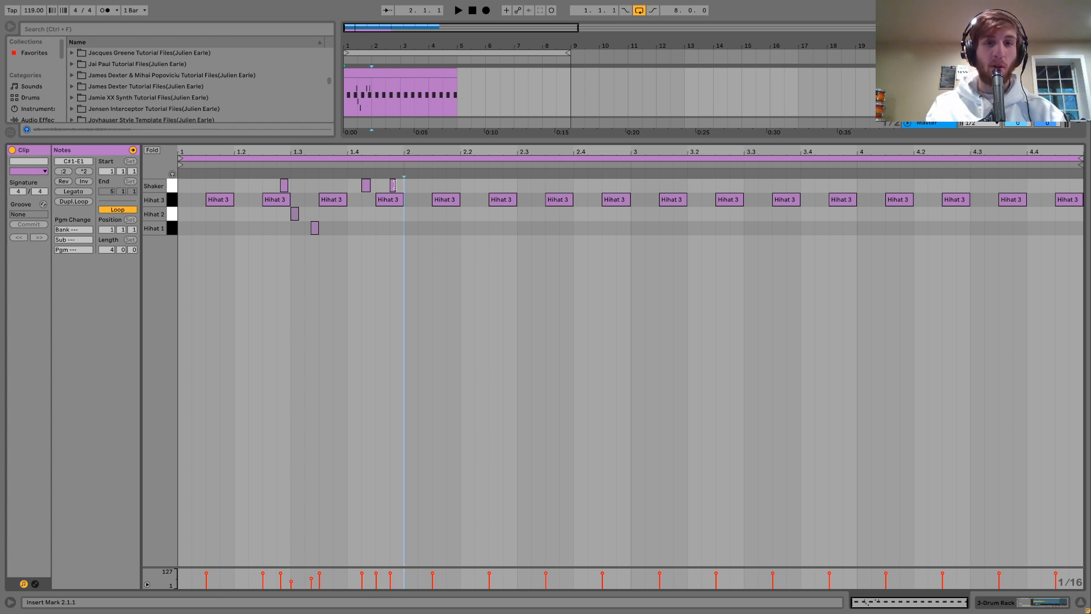
pyautogui.click(414, 187)
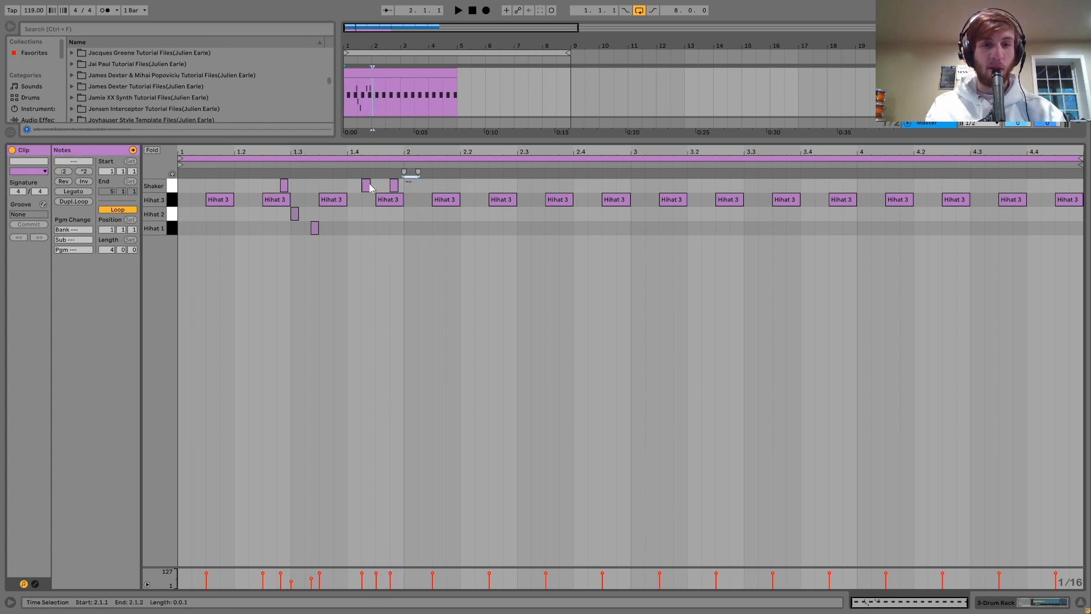
pyautogui.moveTo(369, 186); pyautogui.dragTo(370, 185)
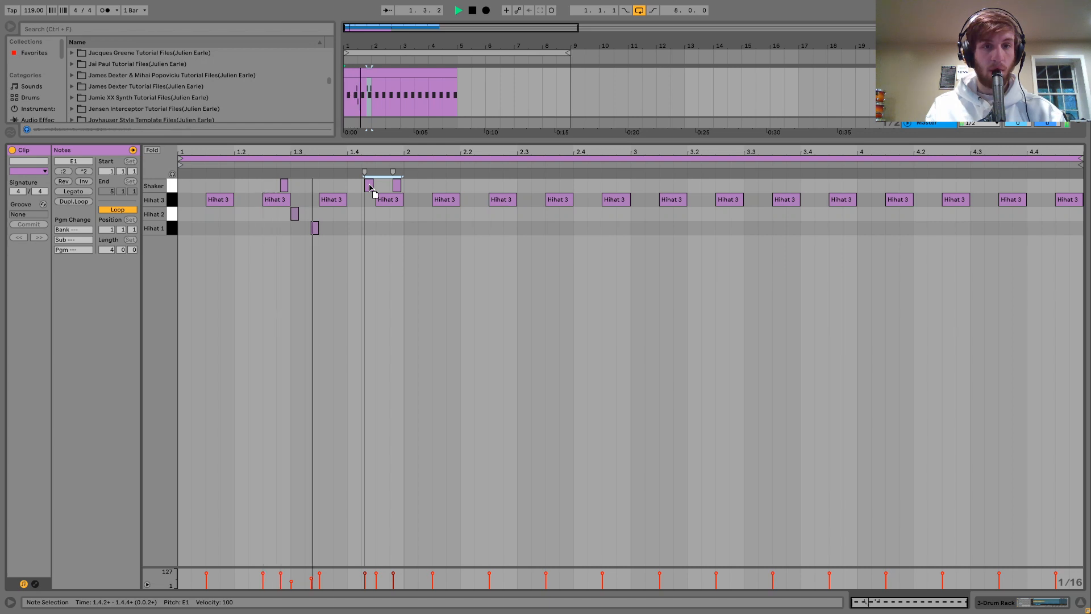
pyautogui.moveTo(370, 187); pyautogui.dragTo(370, 189)
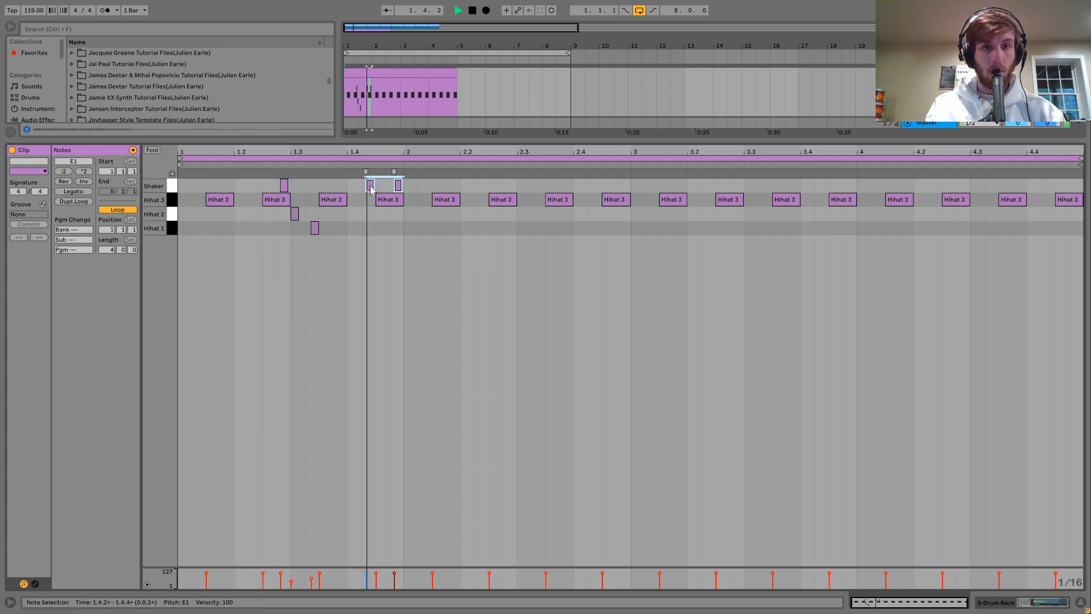
pyautogui.press('space')
pyautogui.click(418, 187)
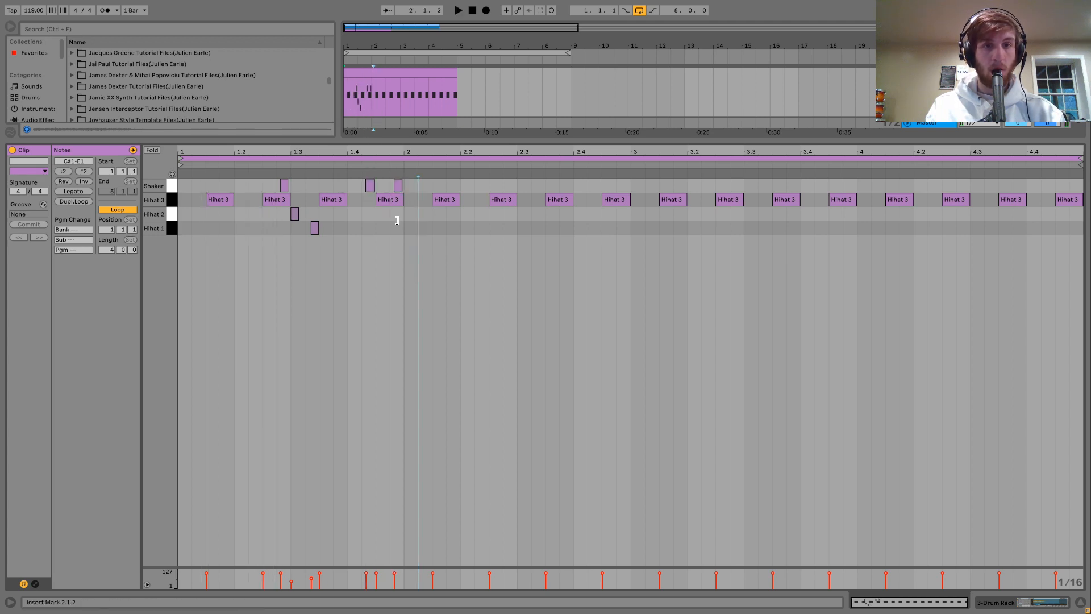
# Step: Duplicate bar 1 of the Drum Rack clip over bar 2 and delete the last Shaker note from bar 1
pyautogui.moveTo(368, 101); pyautogui.dragTo(329, 91)
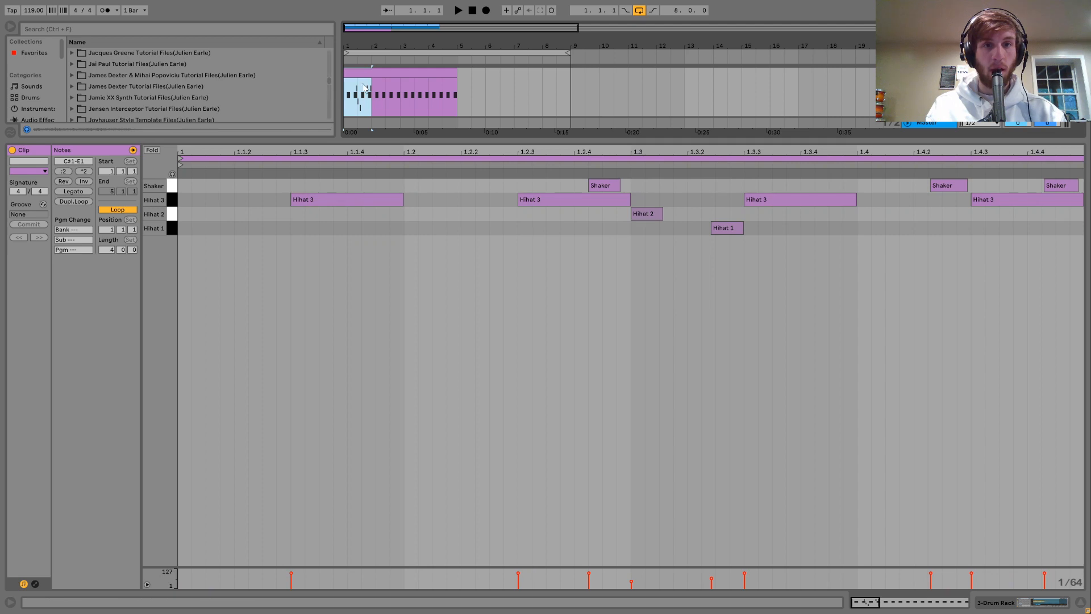
pyautogui.hotkey('ctrl', 'd')
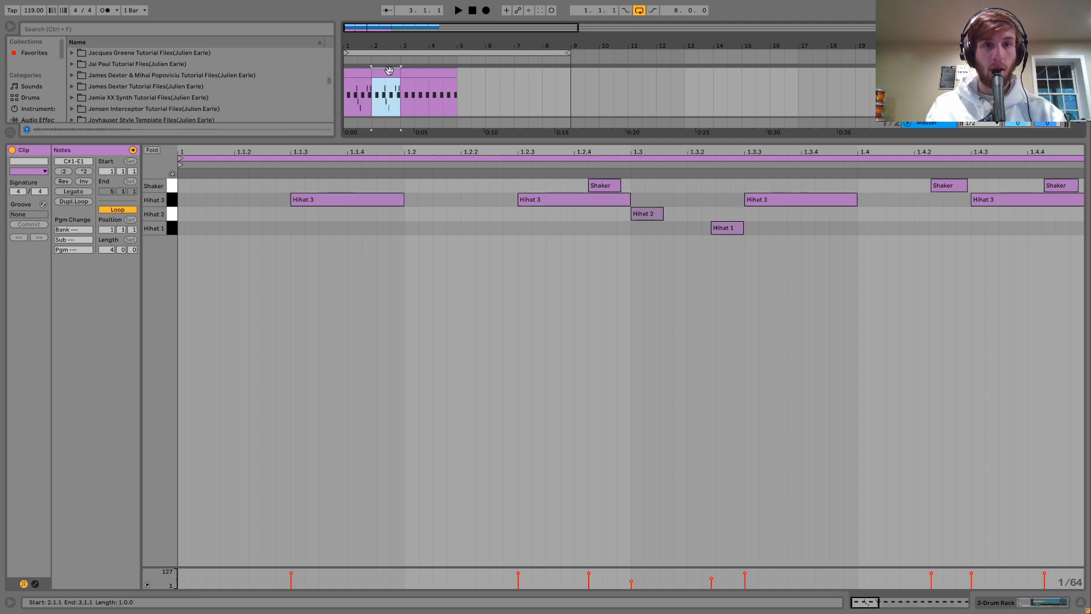
pyautogui.click(359, 71)
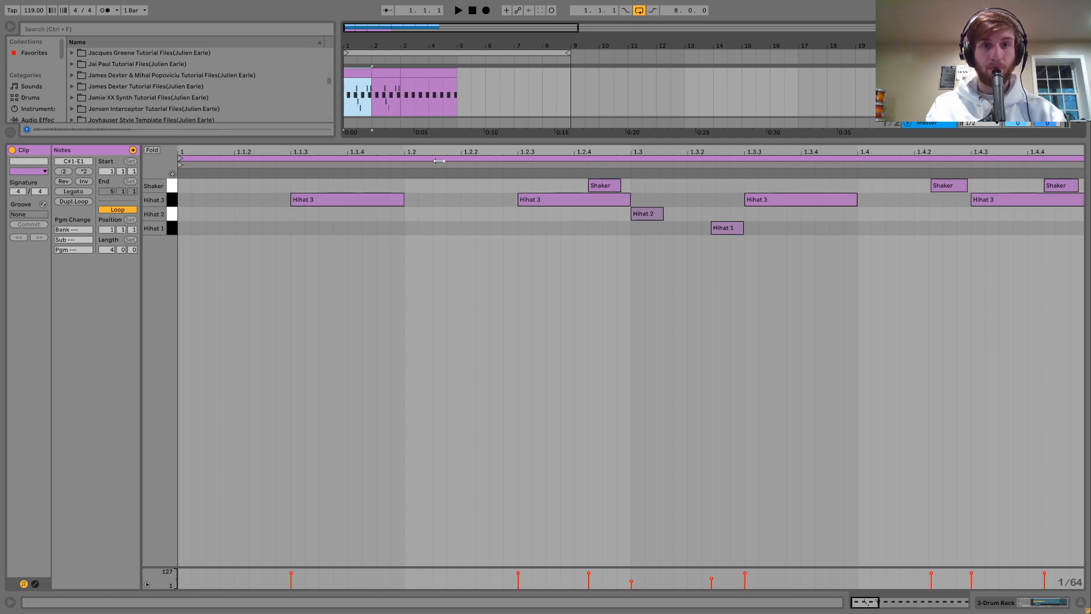
pyautogui.doubleClick(1053, 185)
# Step: Consolidate bars 1 and 2 into a single two-bar Drum Rack clip and duplicate it through to the end of bar 8
pyautogui.moveTo(382, 77); pyautogui.dragTo(359, 74)
pyautogui.hotkey('ctrl', 'j')
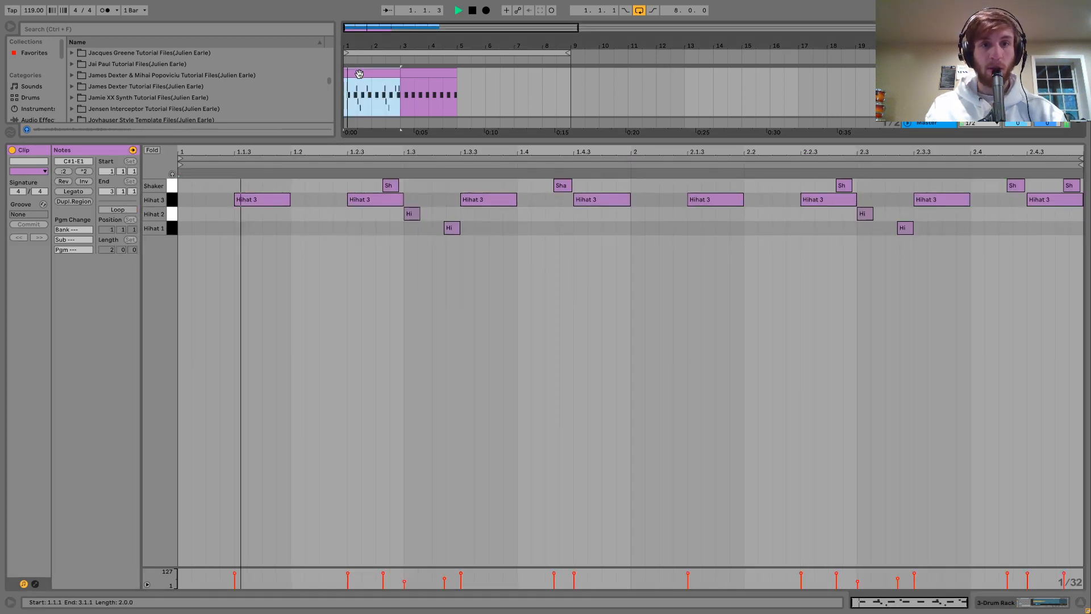
pyautogui.hotkey('ctrl', 'd')
pyautogui.hotkey('ctrl', 'd')
pyautogui.hotkey('ctrl', 'd')
pyautogui.hotkey('ctrl', 'd')
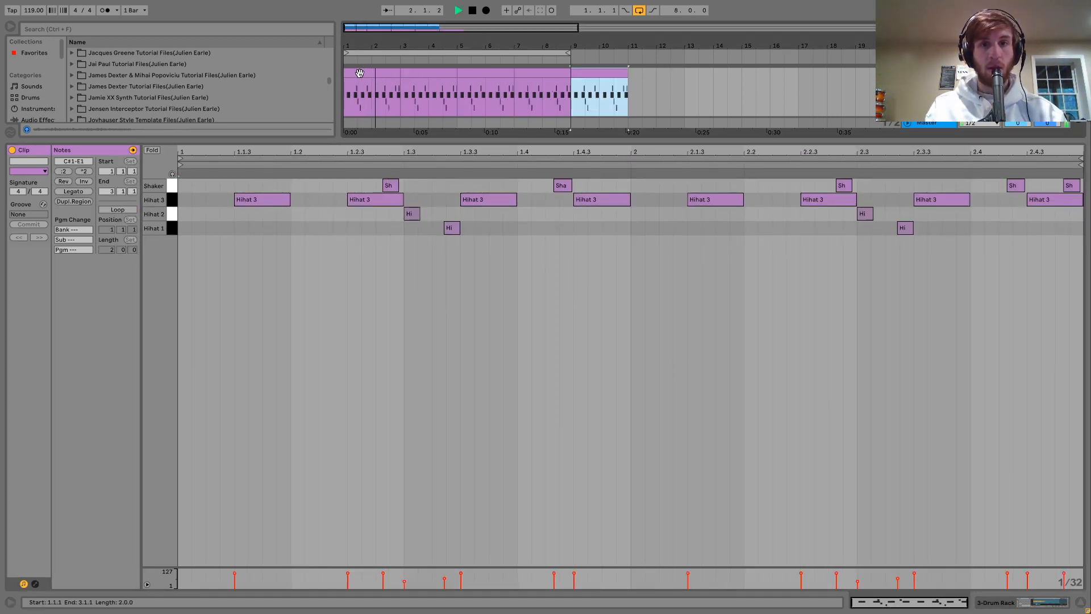
pyautogui.hotkey('ctrl', 'z')
pyautogui.click(359, 73)
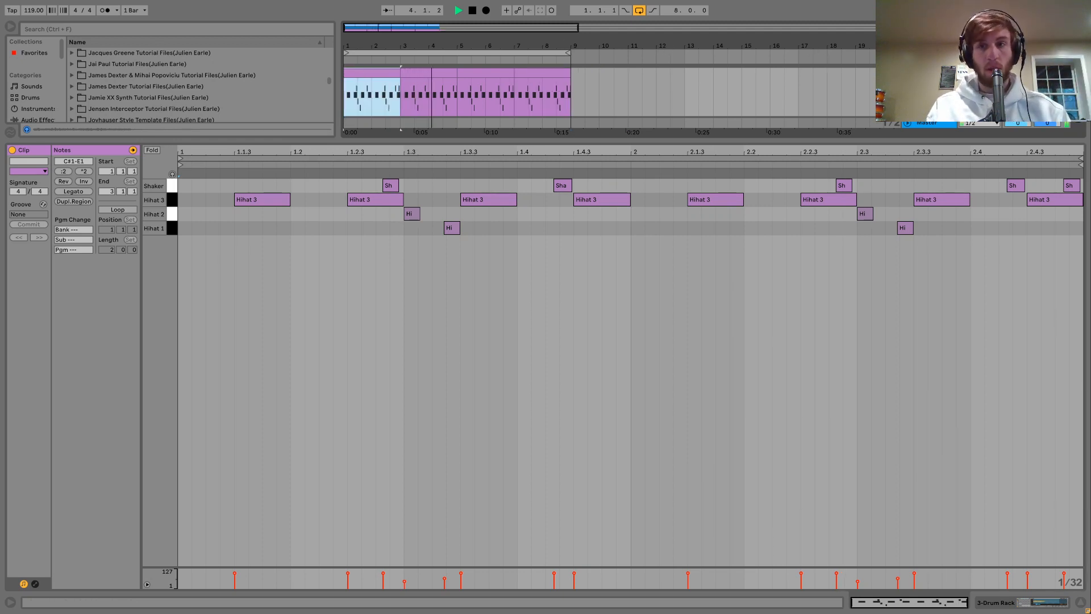
# Step: Switch the Hihat 3 pad to Classic mode, lower its sustain to -inf dB and set its decay to 698 ms
pyautogui.hotkey('shift', 'Tab')
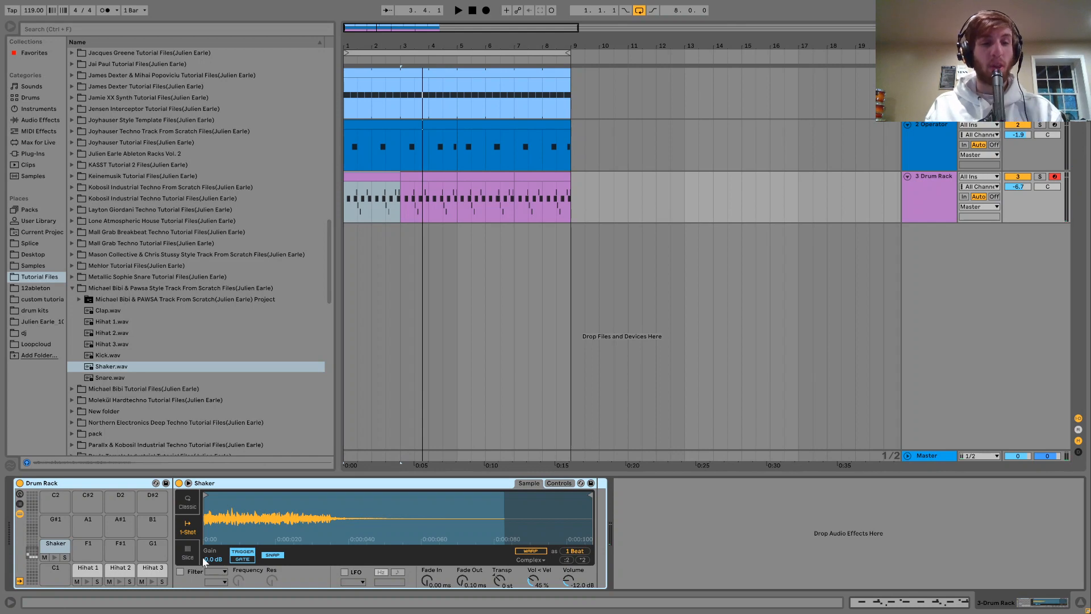
pyautogui.press('space')
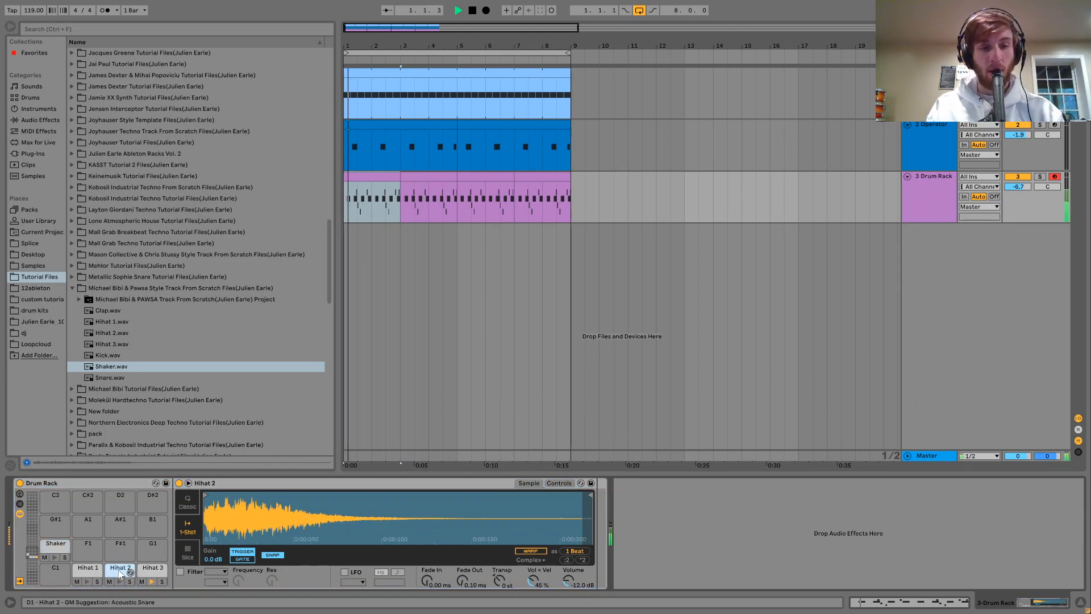
pyautogui.click(145, 570)
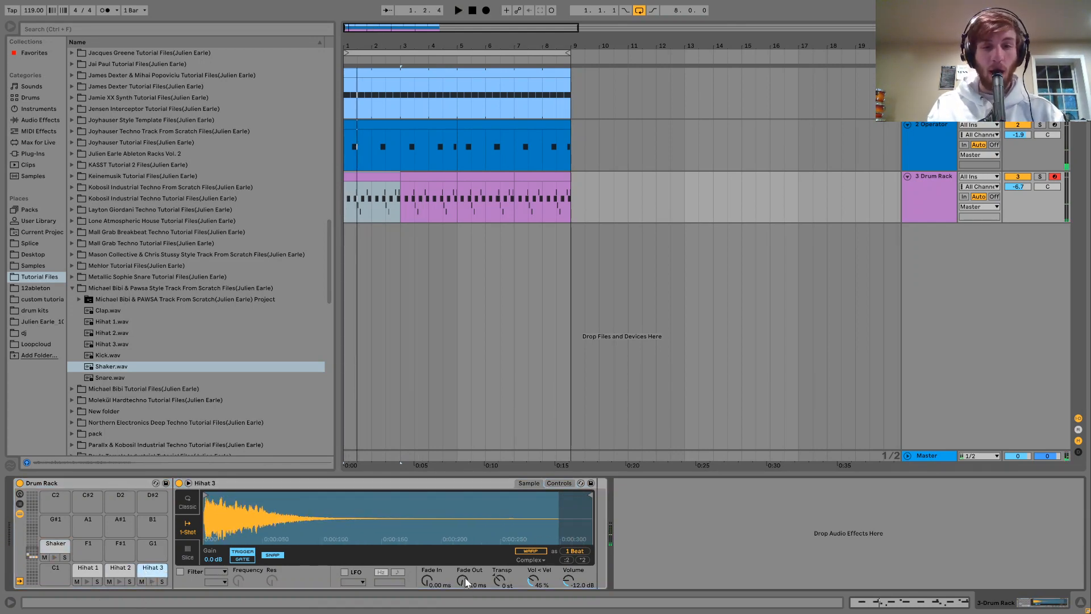
pyautogui.click(187, 503)
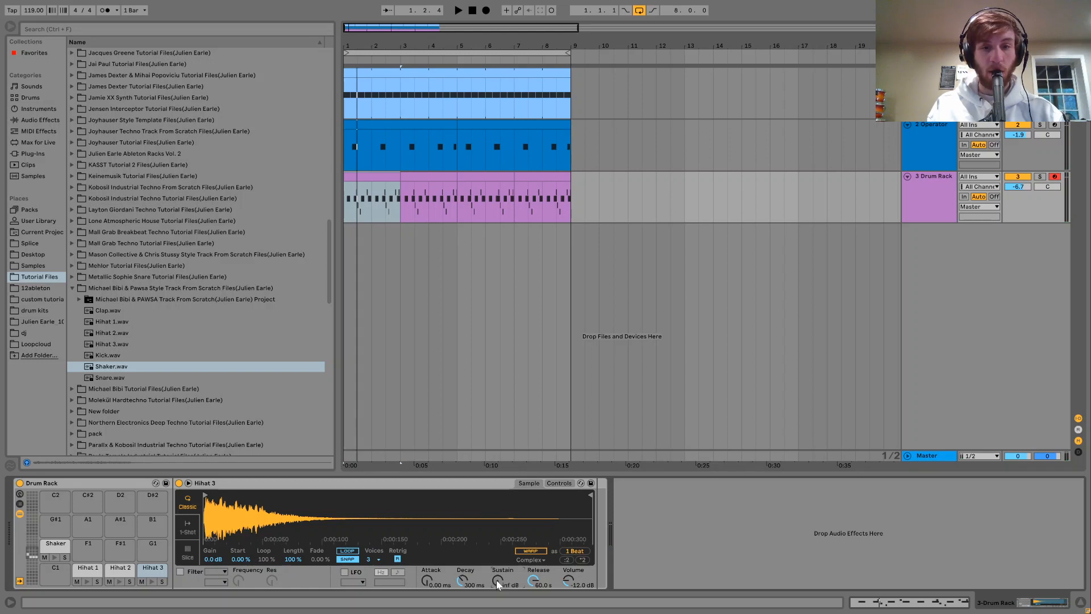
pyautogui.press('space')
pyautogui.moveTo(461, 581)
pyautogui.mouseDown()
pyautogui.moveTo(461, 592)
pyautogui.moveTo(462, 575)
pyautogui.mouseUp()
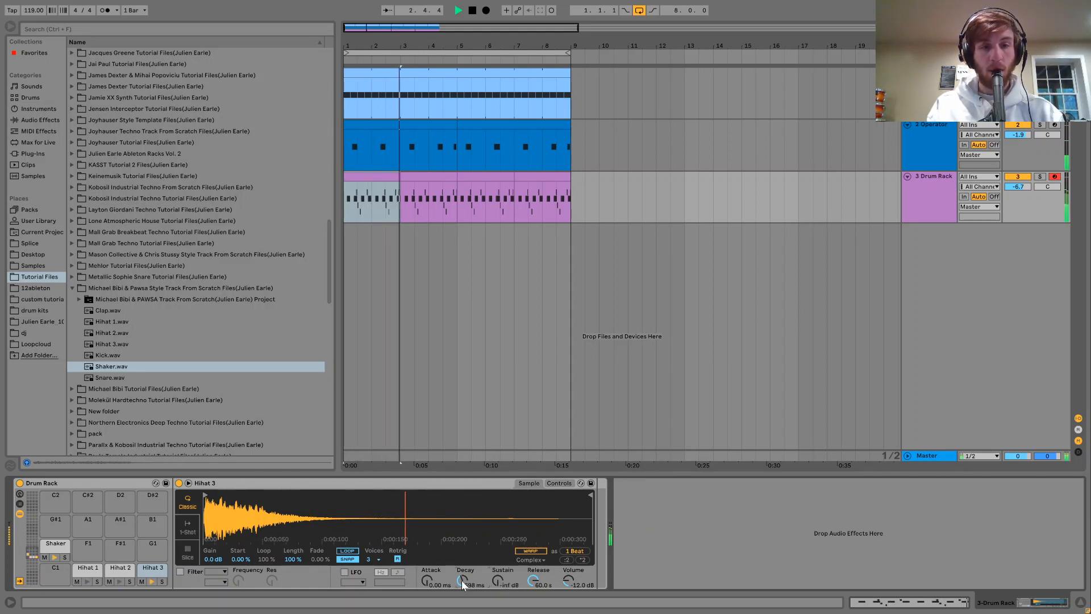
# Step: Switch the Hihat 2 and Hihat 1 pads to Classic mode, lowering Hihat 2's sustain to -inf dB
pyautogui.click(120, 571)
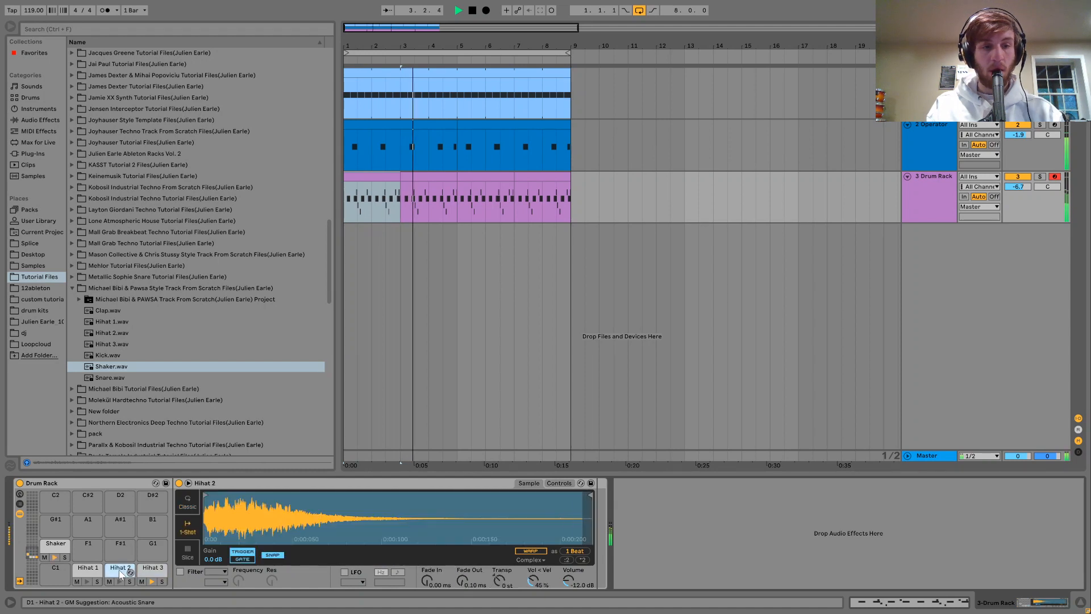
pyautogui.click(187, 504)
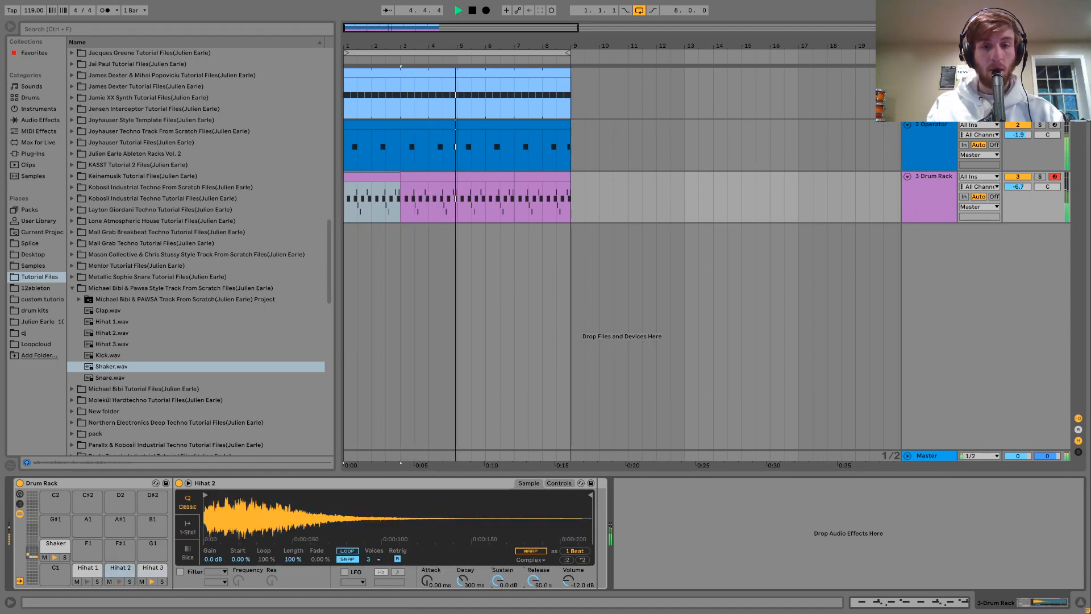
pyautogui.moveTo(499, 587); pyautogui.dragTo(500, 603)
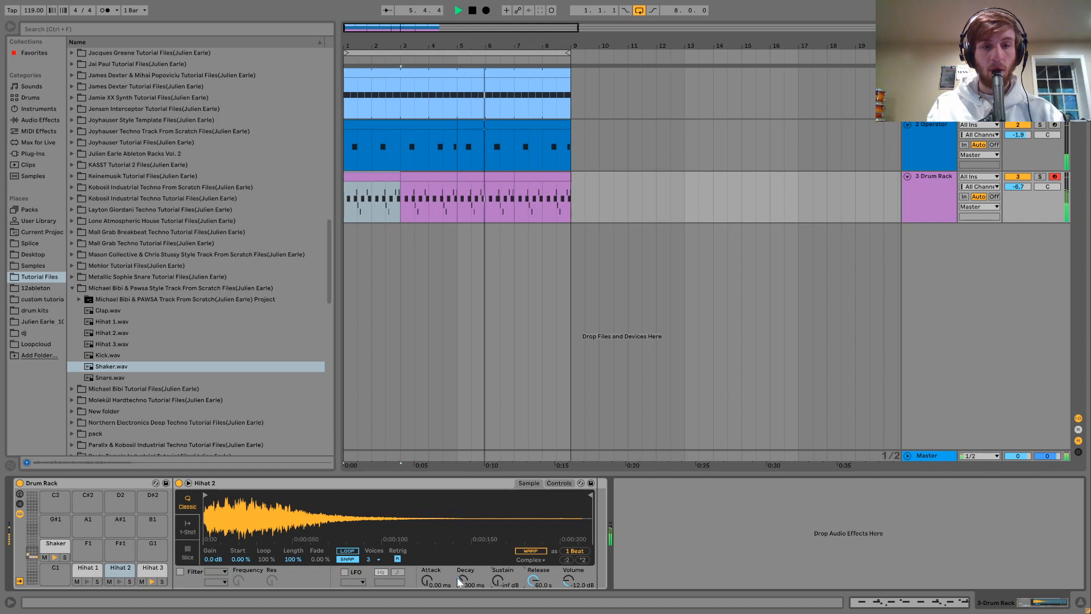
pyautogui.click(88, 567)
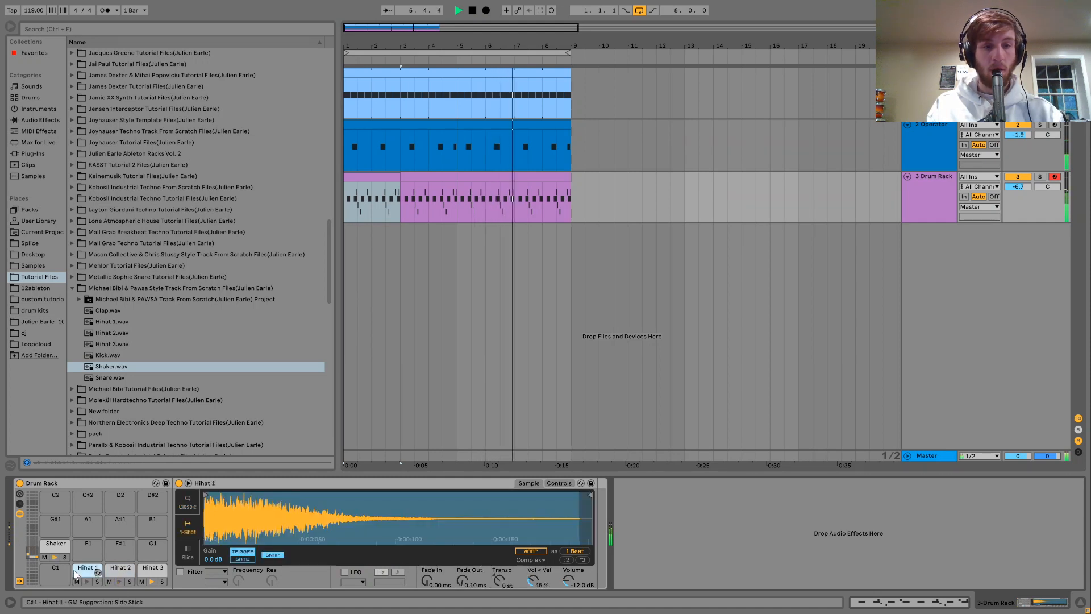
pyautogui.click(187, 503)
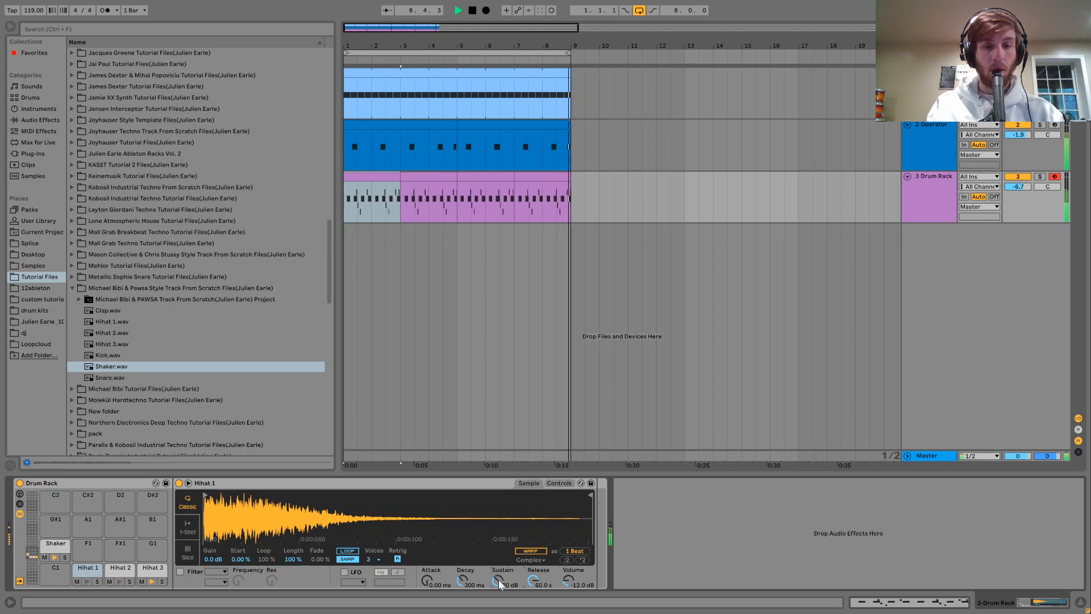
# Step: Search the browser for 909 and preview 909 Hihat.wav in the ANOTR Tutorial Files folder
pyautogui.click(151, 582)
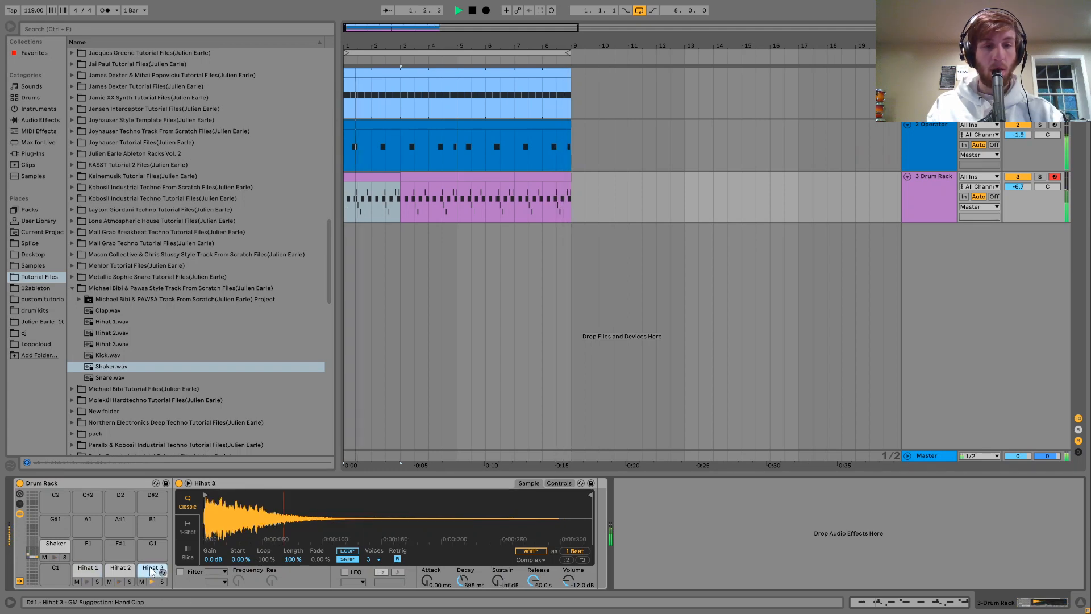
pyautogui.click(95, 29)
pyautogui.write('909')
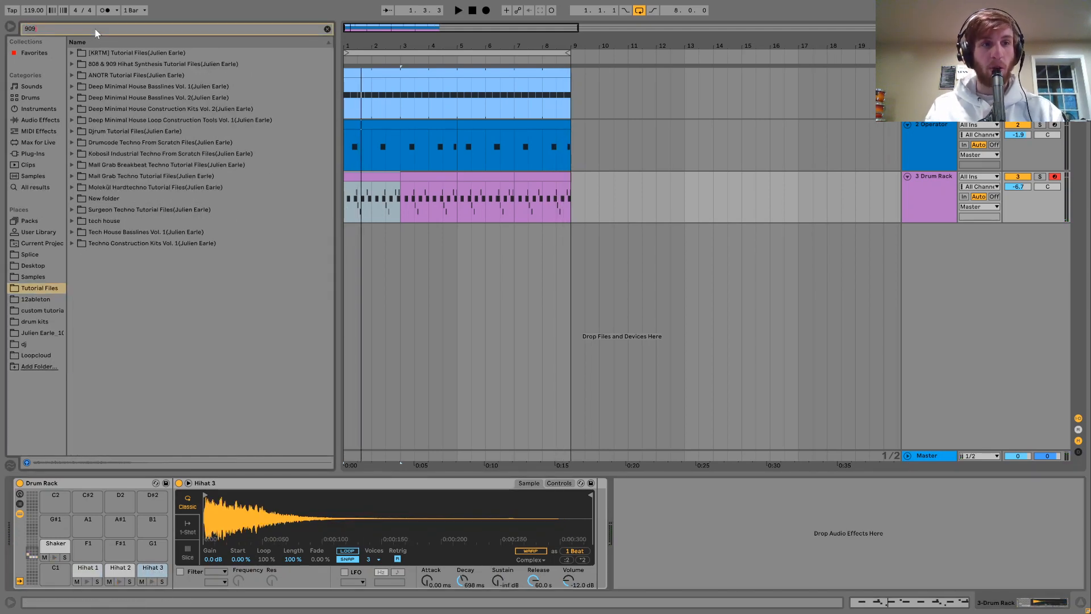
pyautogui.click(105, 65)
pyautogui.press('Down')
pyautogui.press('Right')
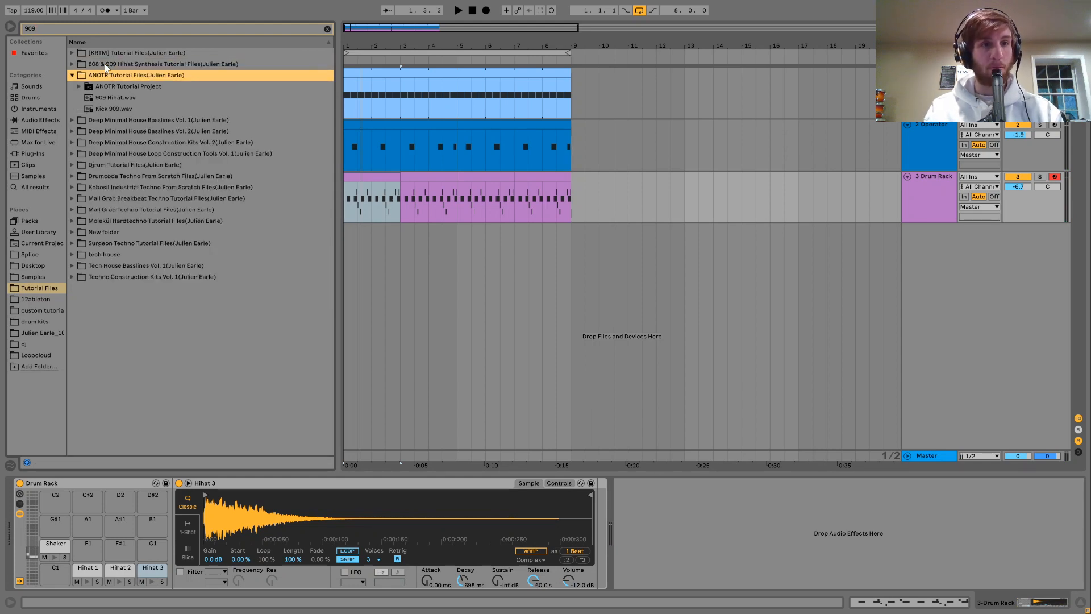
pyautogui.press('Down')
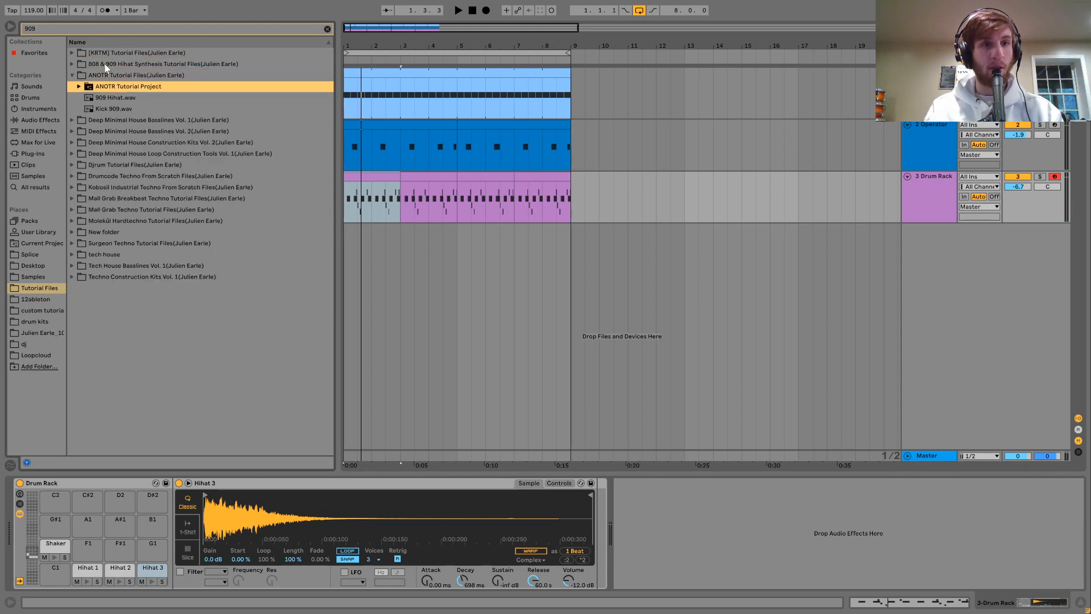
pyautogui.click(105, 99)
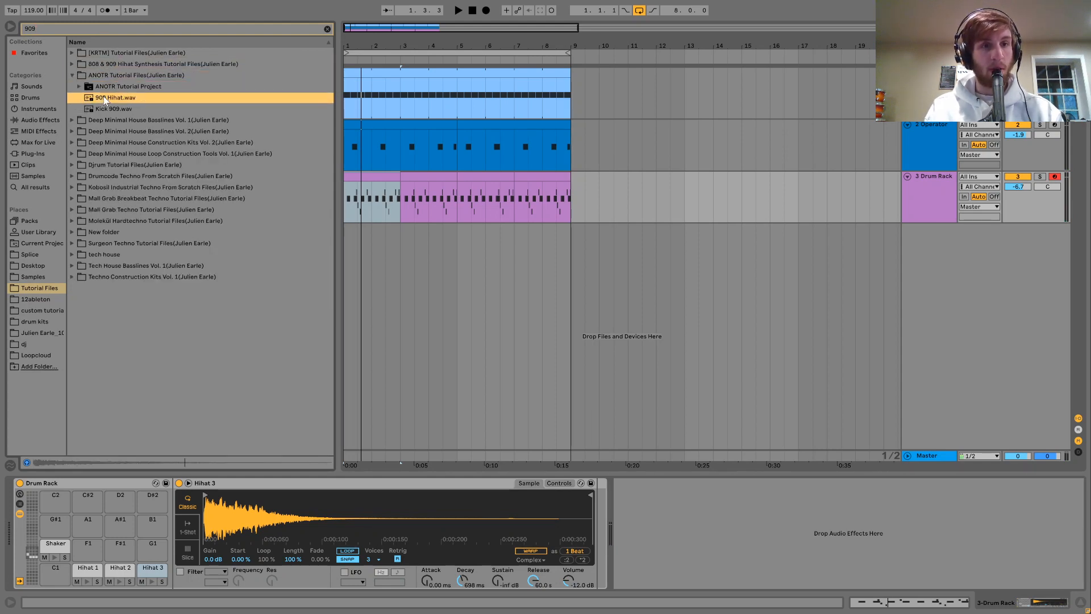
# Step: Replace the Hihat 3 pad's sample with 909 Hihat.wav from the Drumcode Techno From Scratch Files folder
pyautogui.click(124, 164)
pyautogui.press('Up')
pyautogui.press('Up')
pyautogui.press('Up')
pyautogui.press('Down')
pyautogui.press('Down')
pyautogui.press('Down')
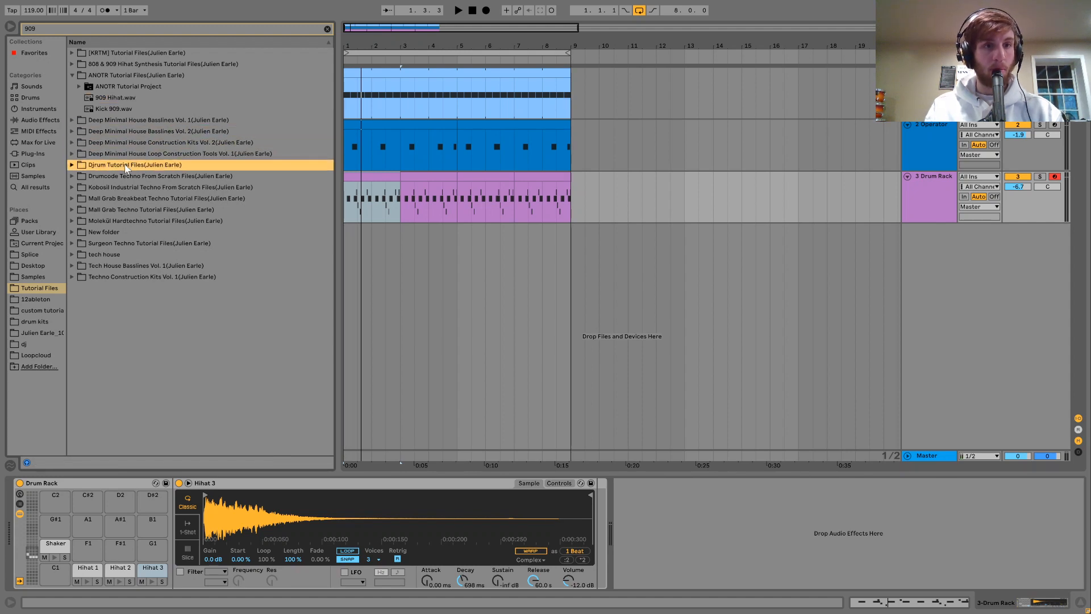
pyautogui.press('Down')
pyautogui.press('Right')
pyautogui.press('Down')
pyautogui.press('Down')
pyautogui.press('Up')
pyautogui.press('Down')
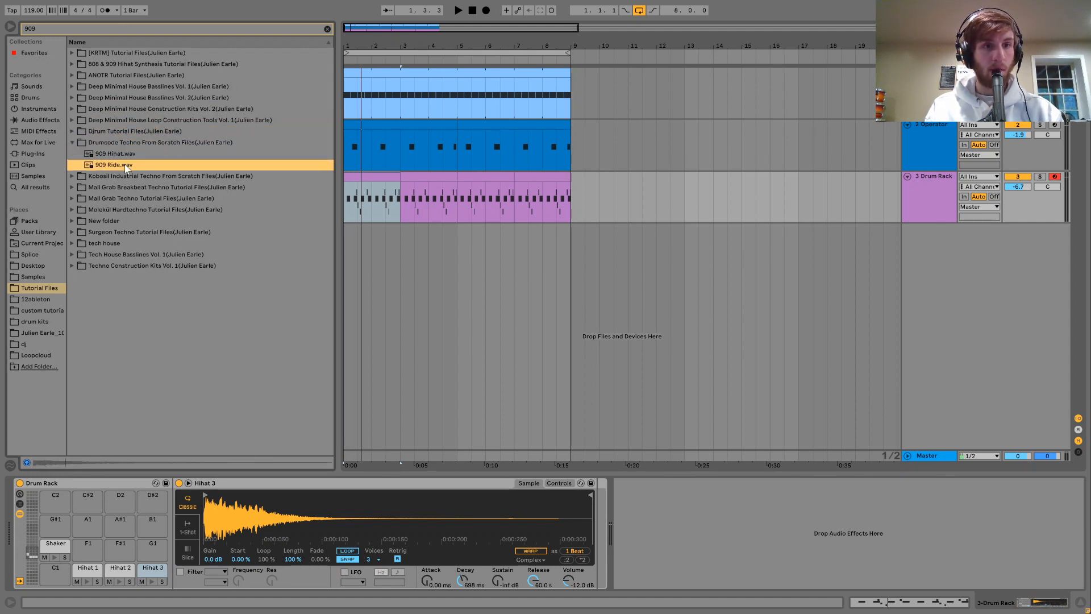
pyautogui.press('Up')
pyautogui.moveTo(116, 155); pyautogui.dragTo(251, 511)
# Step: Set the 909 Hihat's decay to 188 ms and its volume to -4.14 dB while listening to the loop
pyautogui.press('space')
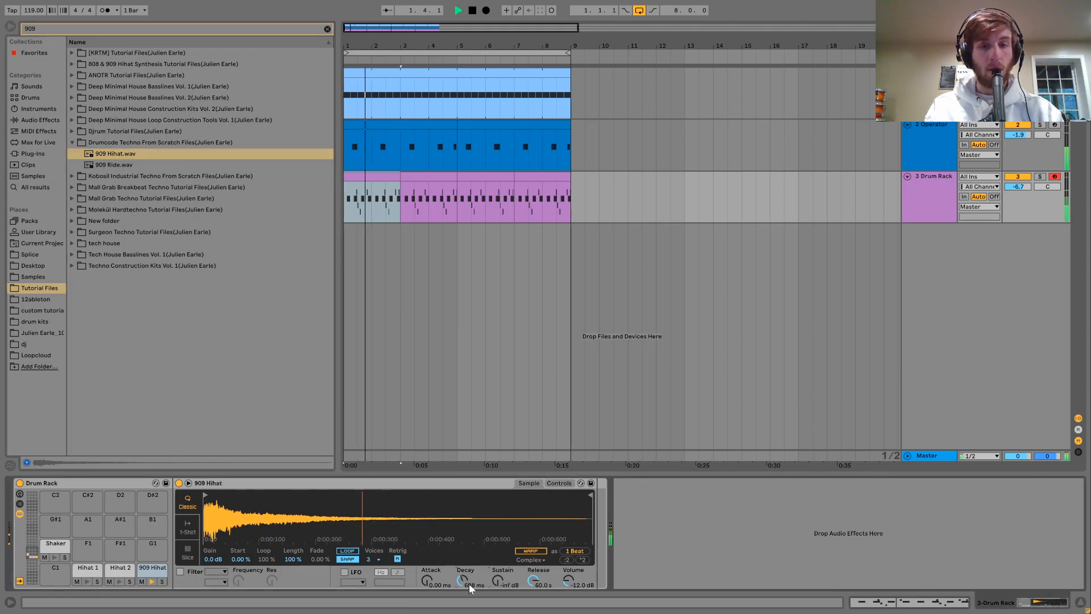
pyautogui.moveTo(469, 584)
pyautogui.mouseDown()
pyautogui.moveTo(469, 608)
pyautogui.moveTo(469, 572)
pyautogui.mouseUp()
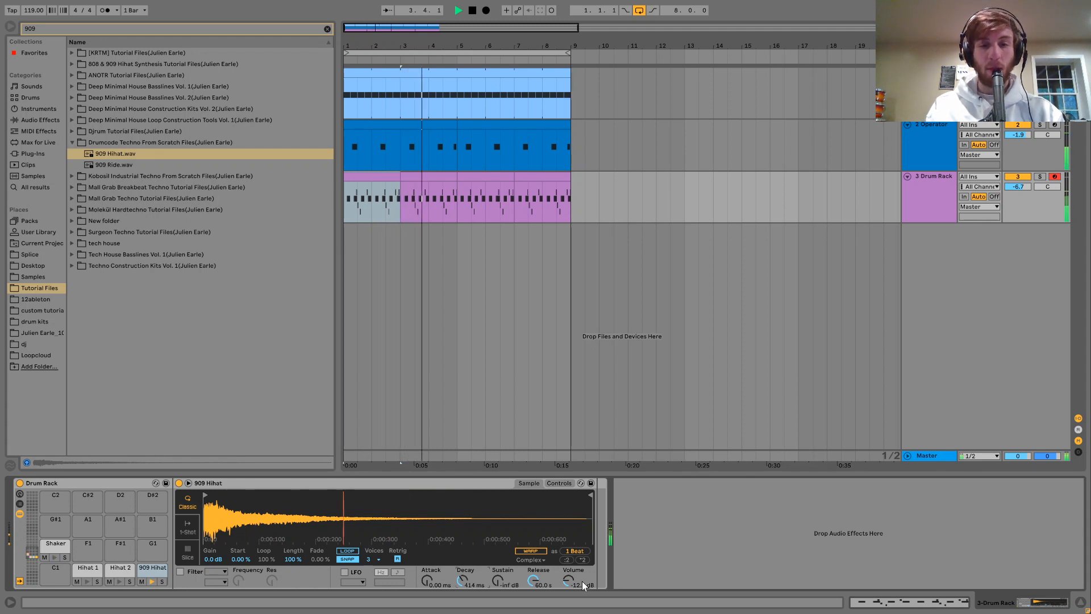
pyautogui.moveTo(566, 582); pyautogui.dragTo(566, 568)
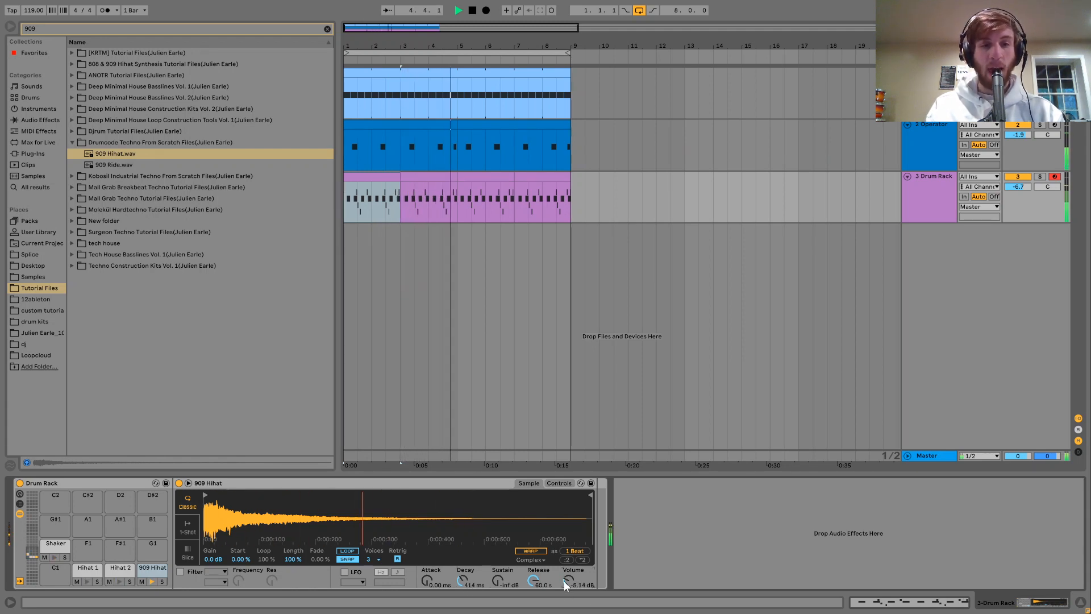
pyautogui.moveTo(463, 582); pyautogui.dragTo(464, 589)
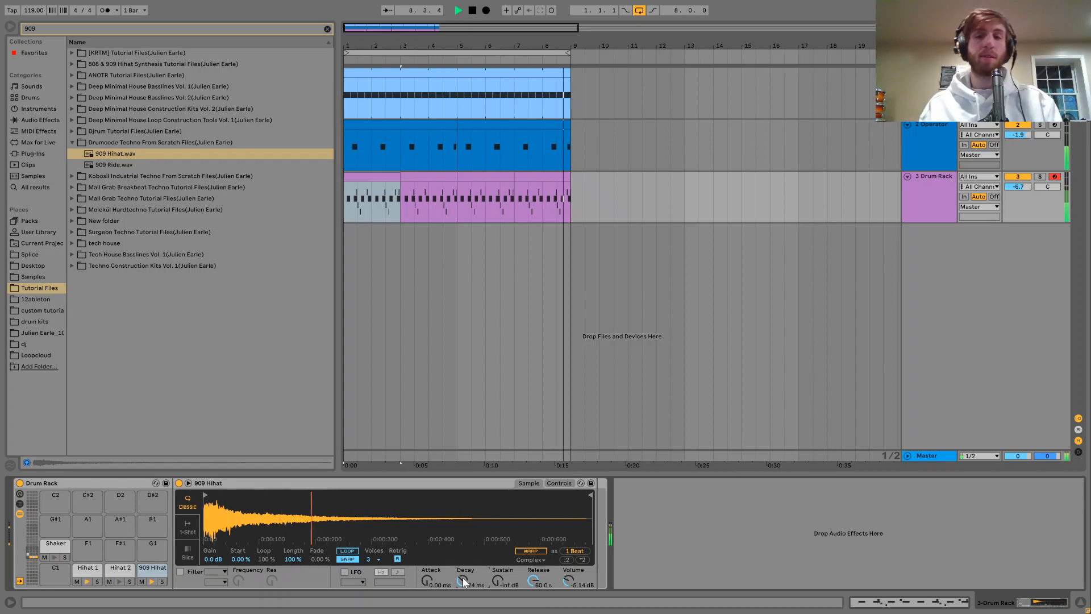
pyautogui.moveTo(463, 578); pyautogui.dragTo(462, 591)
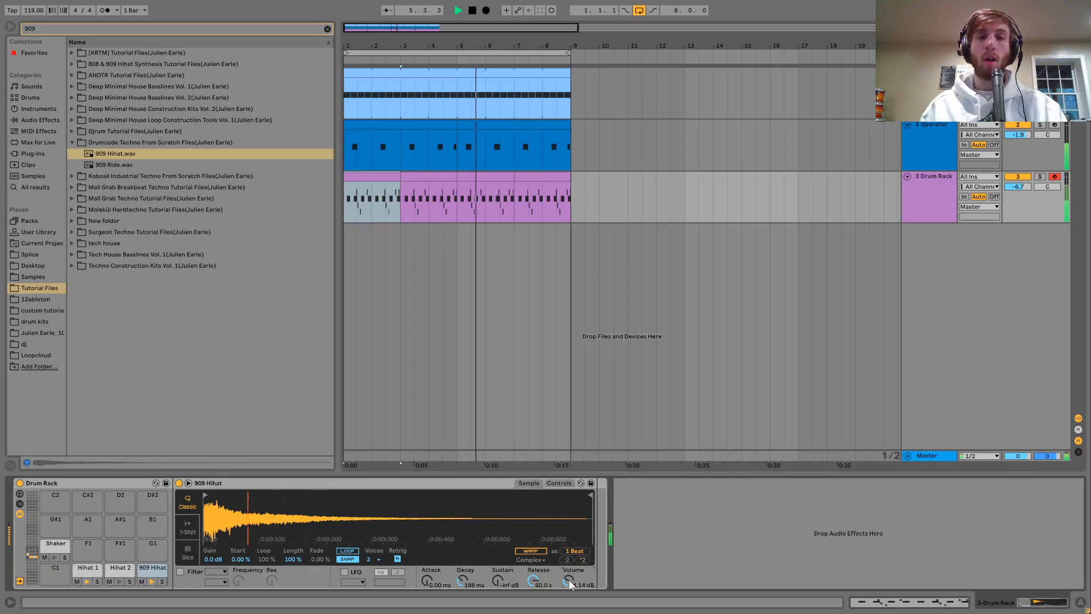
pyautogui.press('space')
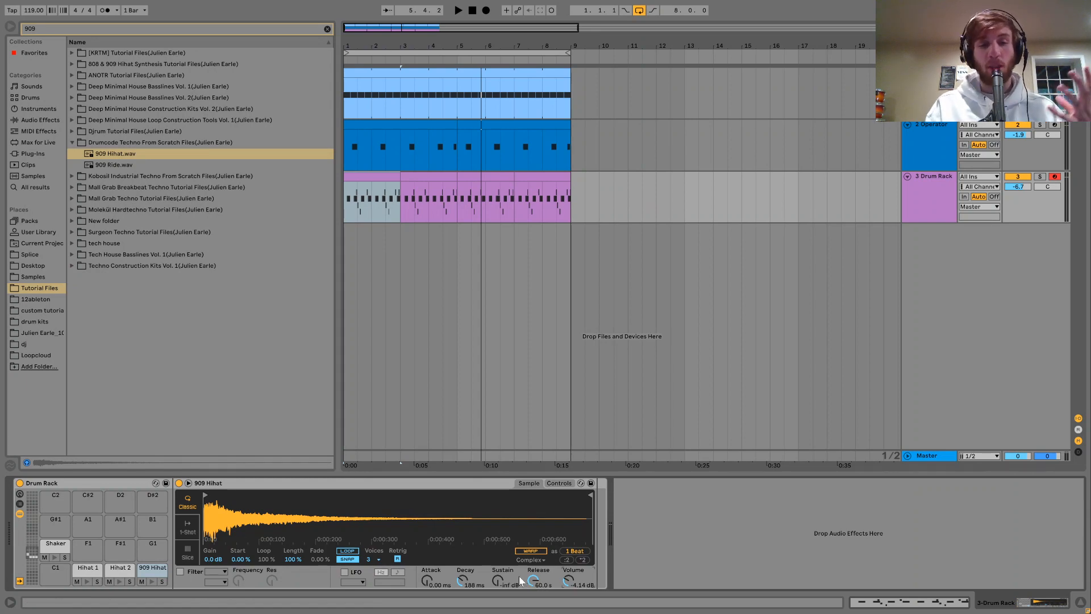
pyautogui.press('space')
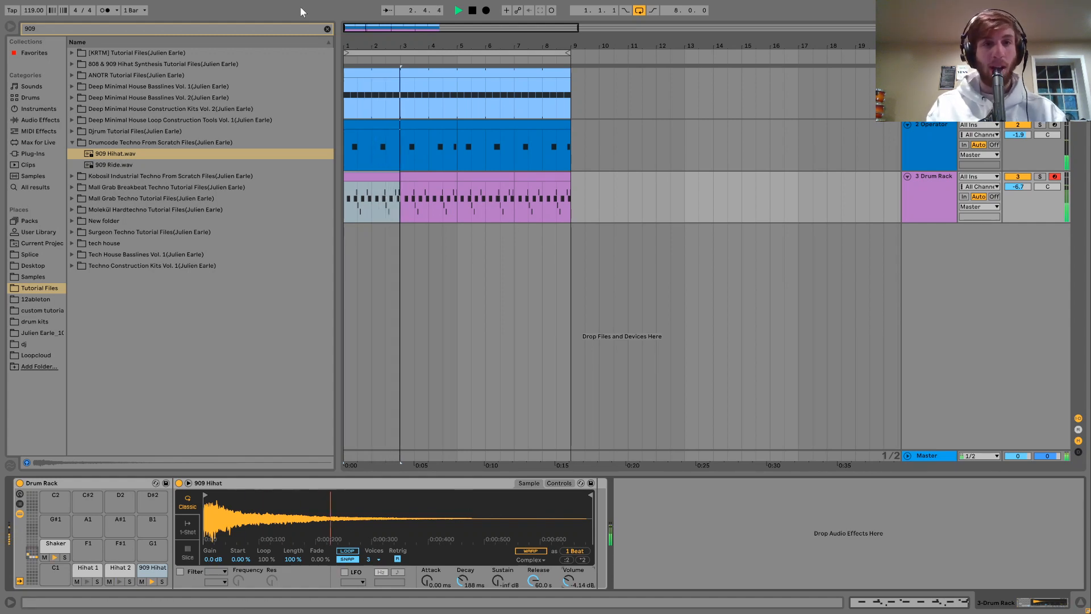
# Step: Clear the 909 browser search and insert a new MIDI track below the Drum Rack track
pyautogui.click(327, 29)
pyautogui.click(210, 123)
pyautogui.press('space')
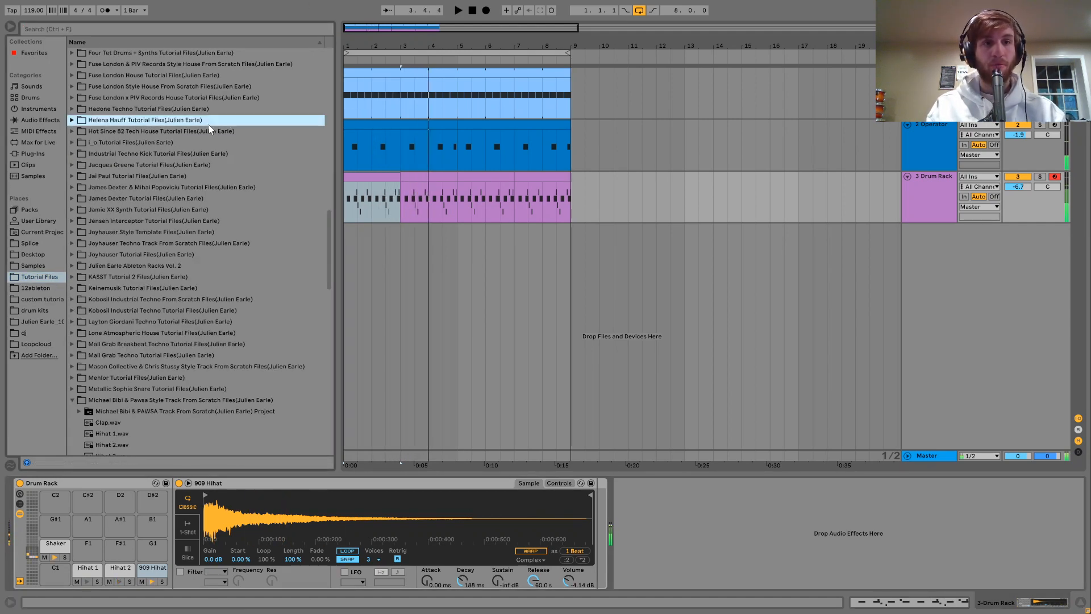
pyautogui.hotkey('ctrl', 'shift', 't')
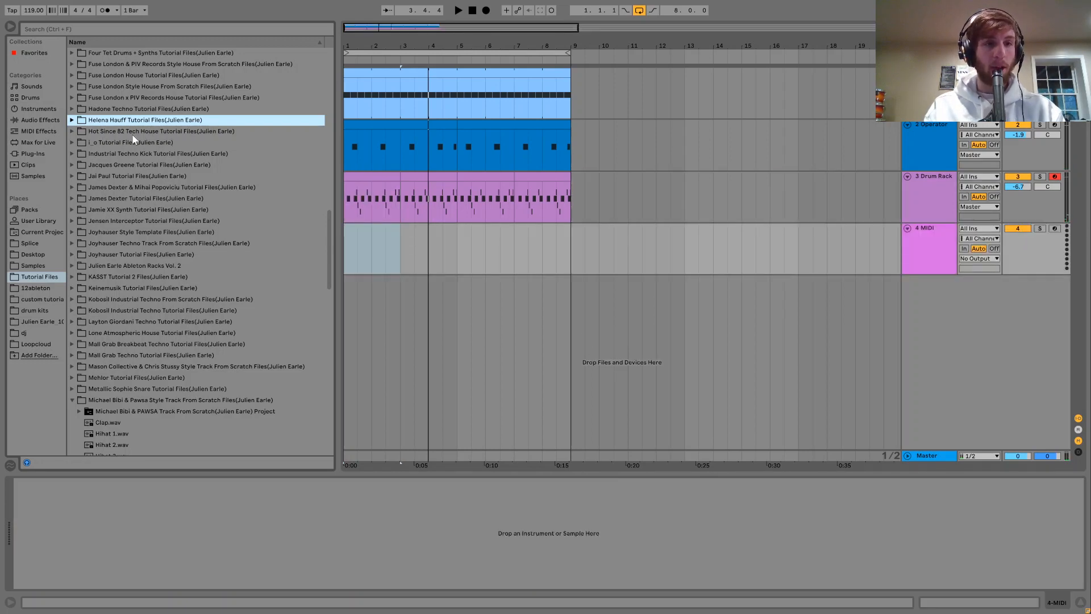
# Step: Find and expand the James Dexter Tutorial Files folder in the sample browser
pyautogui.click(118, 132)
pyautogui.press('Down')
pyautogui.press('Down')
pyautogui.press('Down')
pyautogui.press('Down')
pyautogui.press('Down')
pyautogui.press('Down')
pyautogui.press('Down')
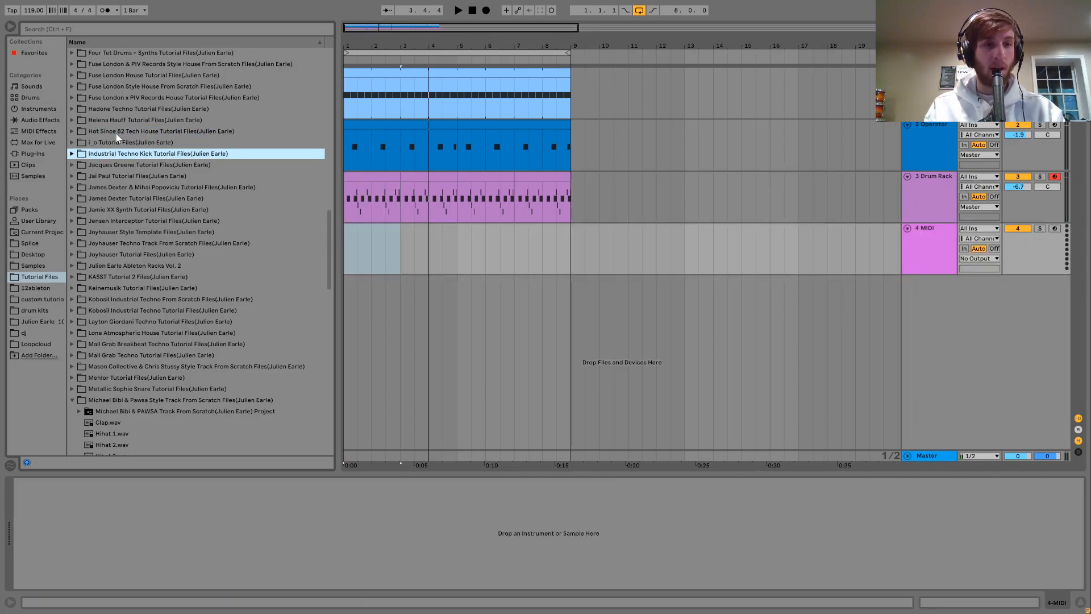
pyautogui.press('Up')
pyautogui.press('Right')
pyautogui.press('Down')
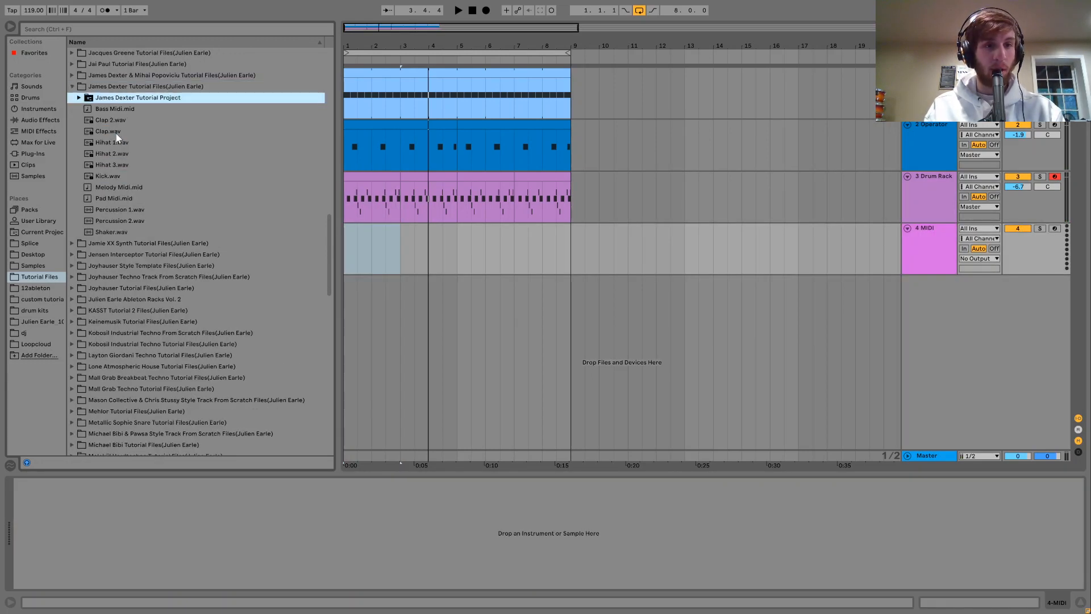
# Step: Preview the clap samples in the James Dexter folder and load Clap.wav onto the new MIDI track
pyautogui.press('Down')
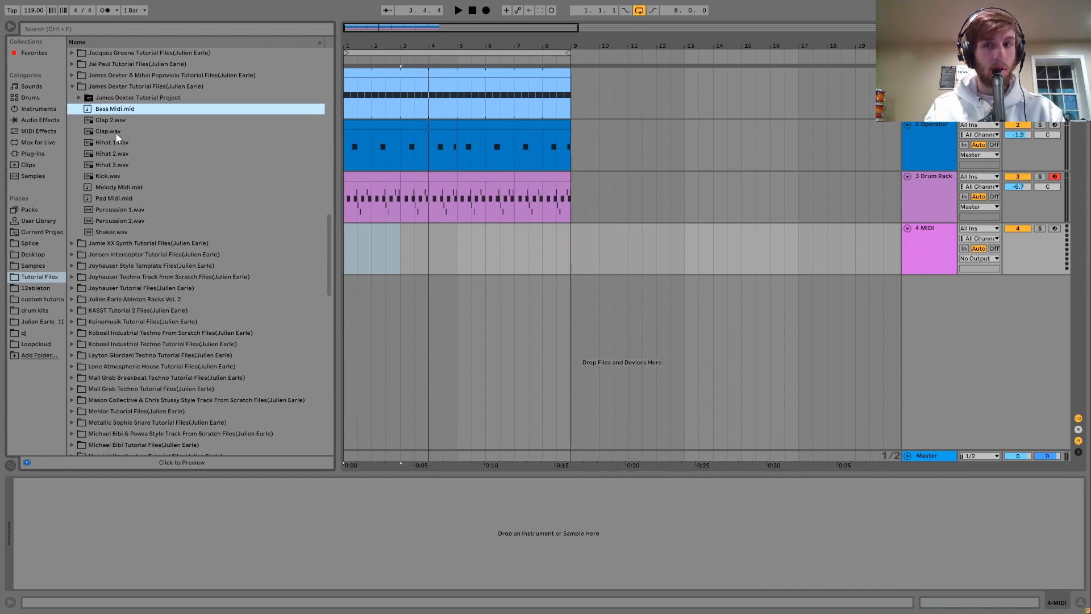
pyautogui.press('Down')
pyautogui.press('Down')
pyautogui.press('Up')
pyautogui.press('Up')
pyautogui.press('Down')
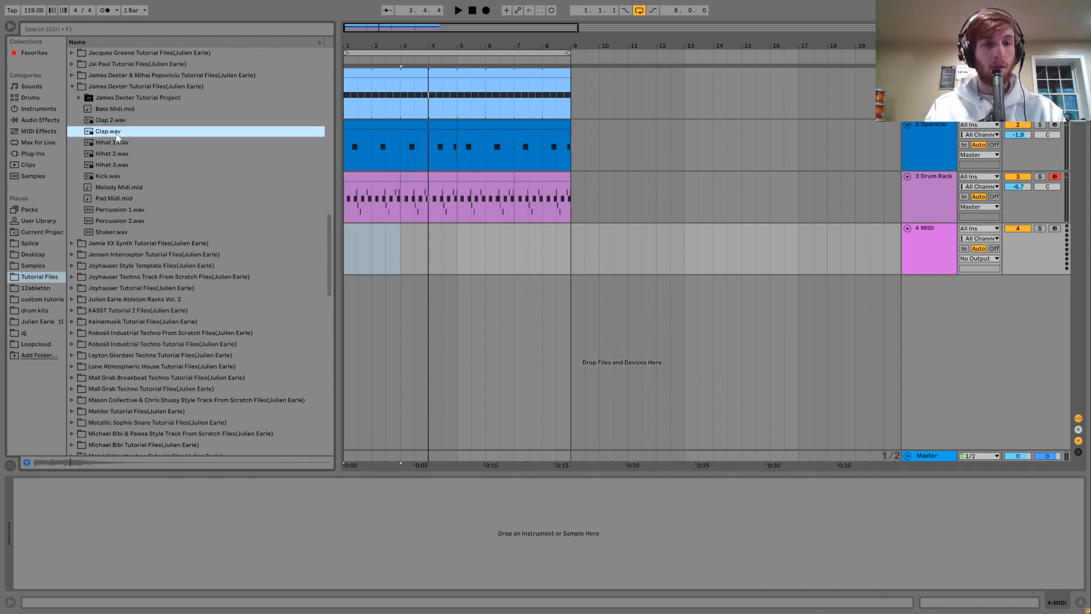
pyautogui.doubleClick(115, 131)
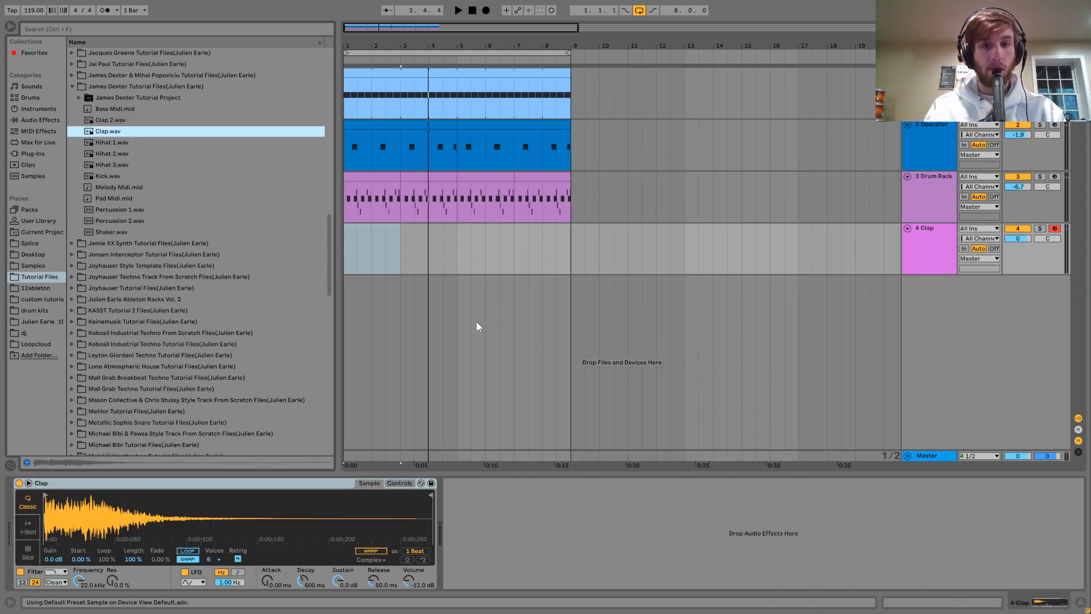
# Step: Create an empty MIDI clip over bars 1 and 2 of the Clap track and raise the computer keyboard octave to C4–D5
pyautogui.click(434, 266)
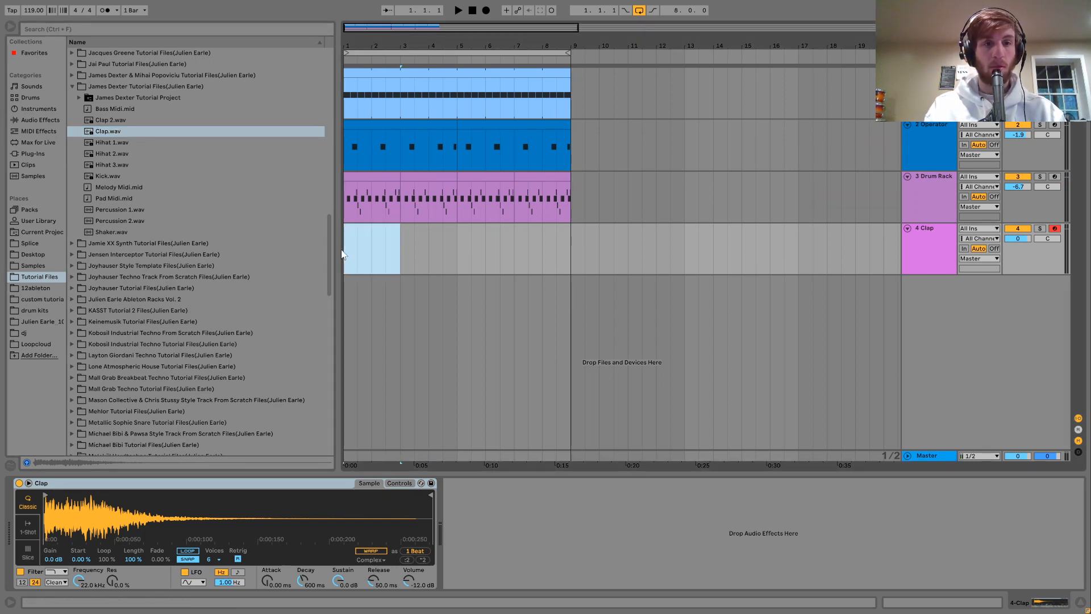
pyautogui.hotkey('ctrl', 'shift', 'm')
pyautogui.press('z')
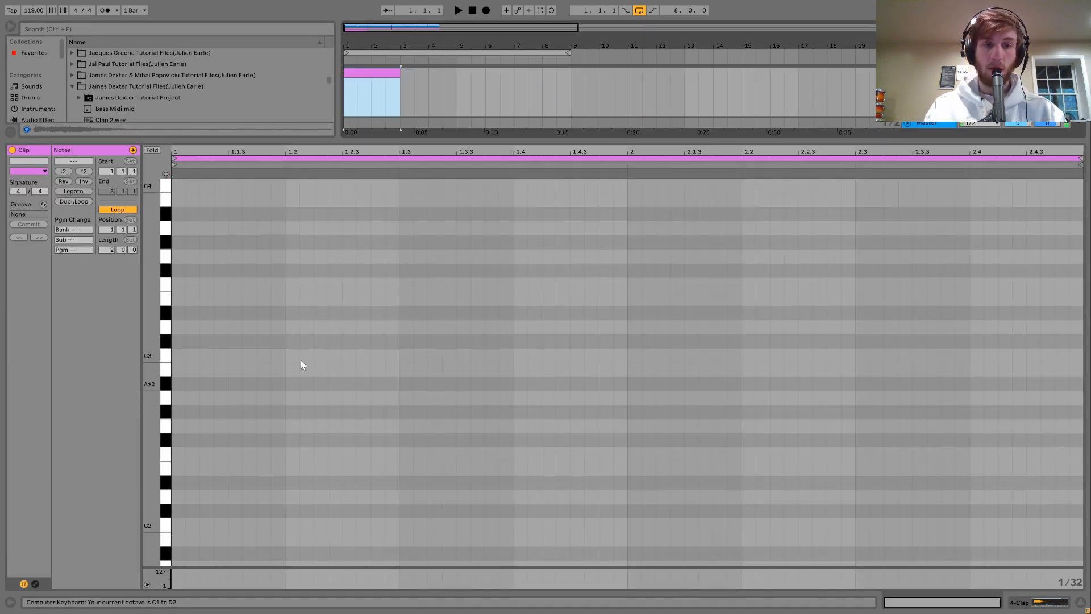
pyautogui.press('x')
pyautogui.press('x')
pyautogui.press('x')
# Step: Add a C3 note at 1.2 in the Clap clip and extend it to 1.3
pyautogui.doubleClick(291, 356)
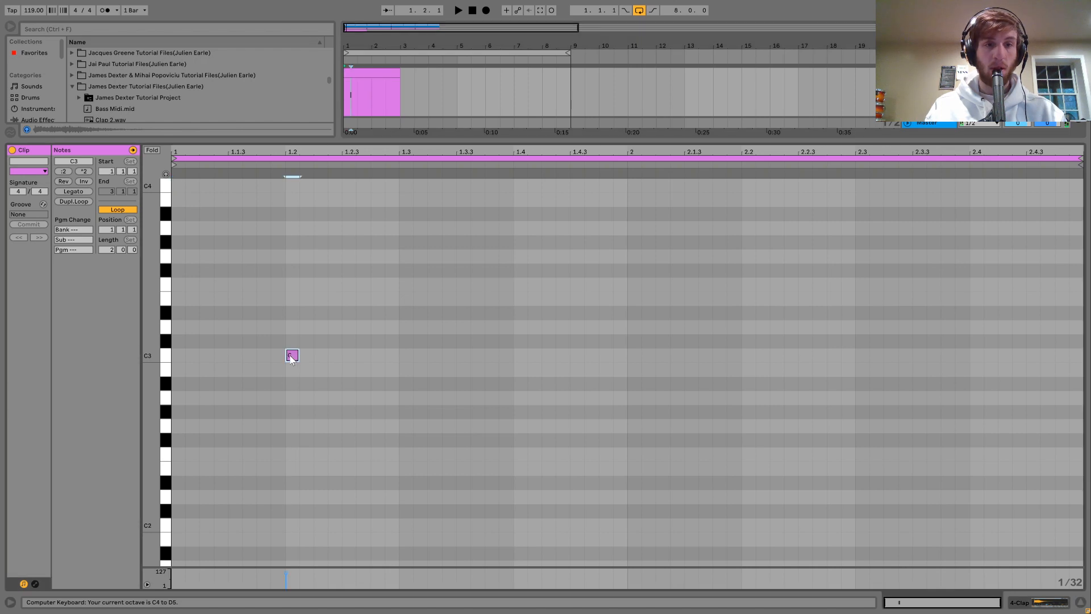
pyautogui.hotkey('shift', 'Right')
pyautogui.hotkey('shift', 'Right')
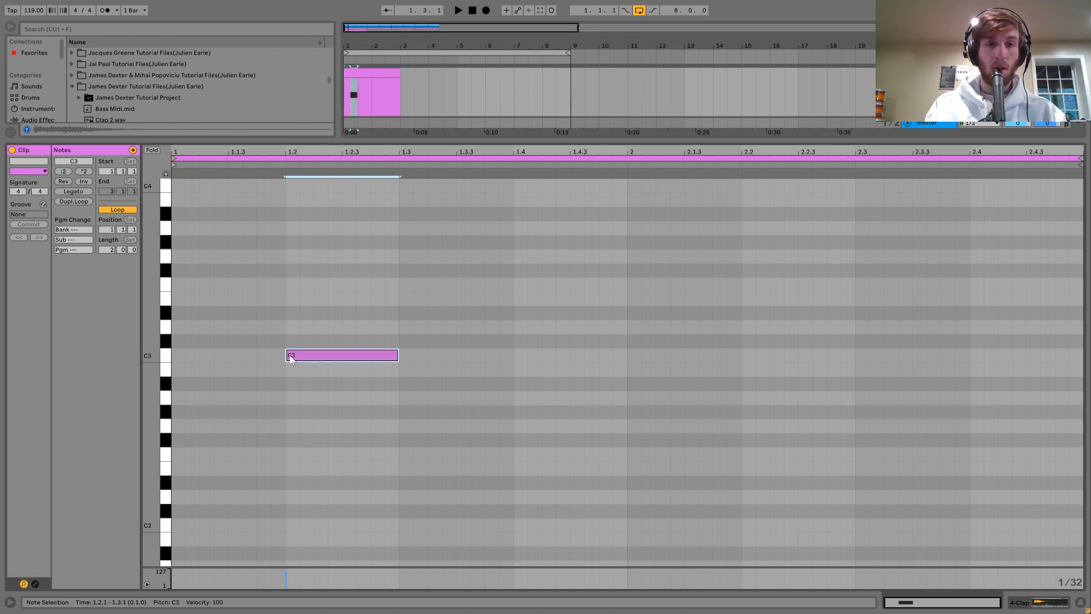
# Step: Duplicate the C3 clap note to 1.4, 2.2 and 2.4 and play the two-bar pattern
pyautogui.press('space')
pyautogui.hotkey('shift', 'Left')
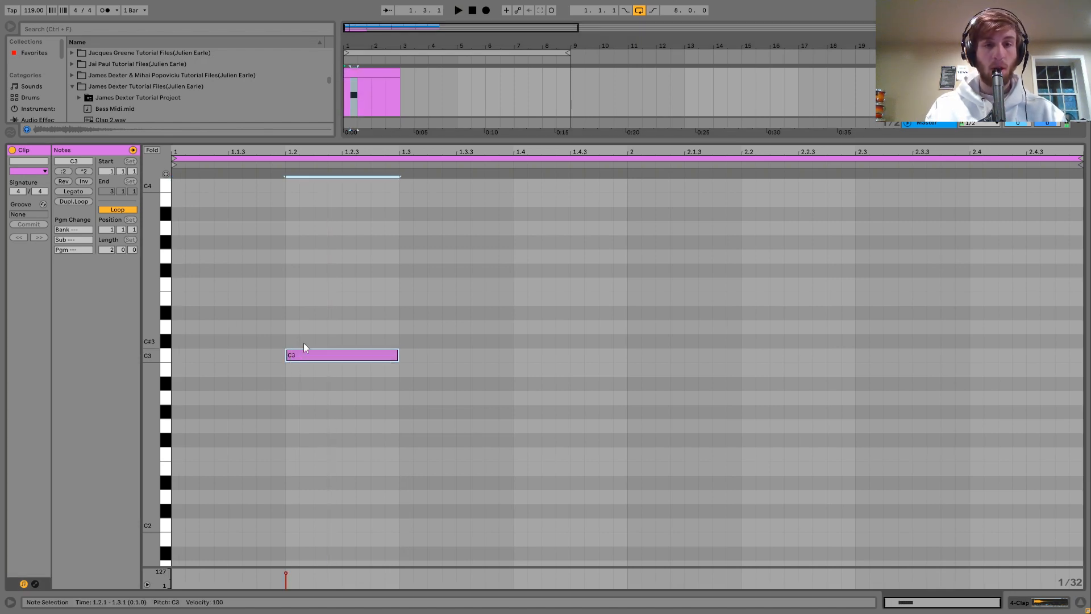
pyautogui.moveTo(314, 325); pyautogui.dragTo(510, 380)
pyautogui.hotkey('ctrl', 'd')
pyautogui.hotkey('ctrl', 'd')
pyautogui.hotkey('ctrl', 'd')
pyautogui.press('space')
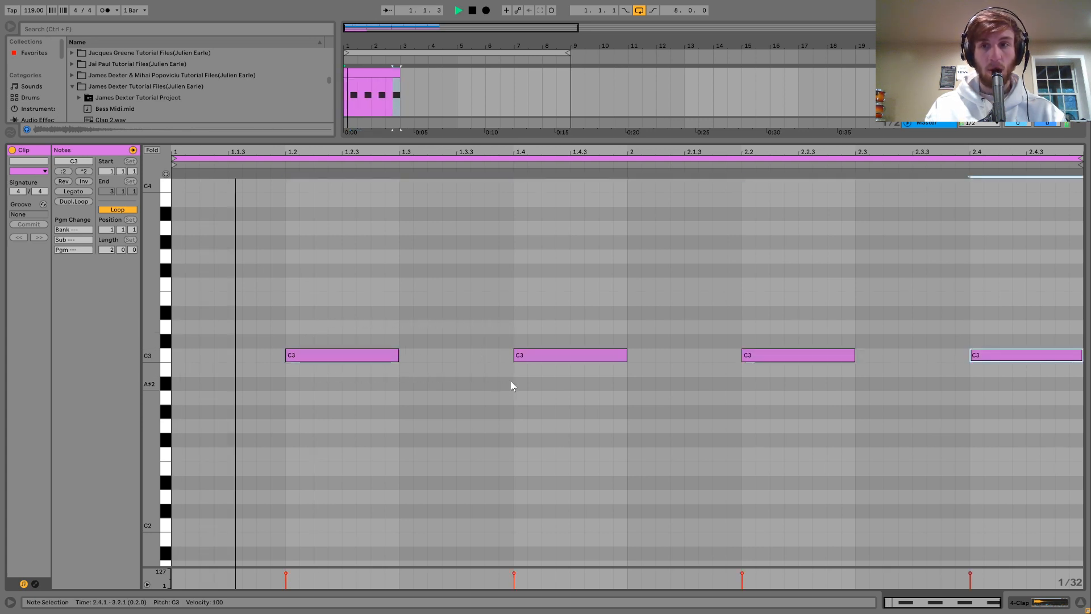
# Step: Repeat the two-bar Clap clip through bar 8 and set the Clap track volume to -4.2 dB
pyautogui.click(1018, 83)
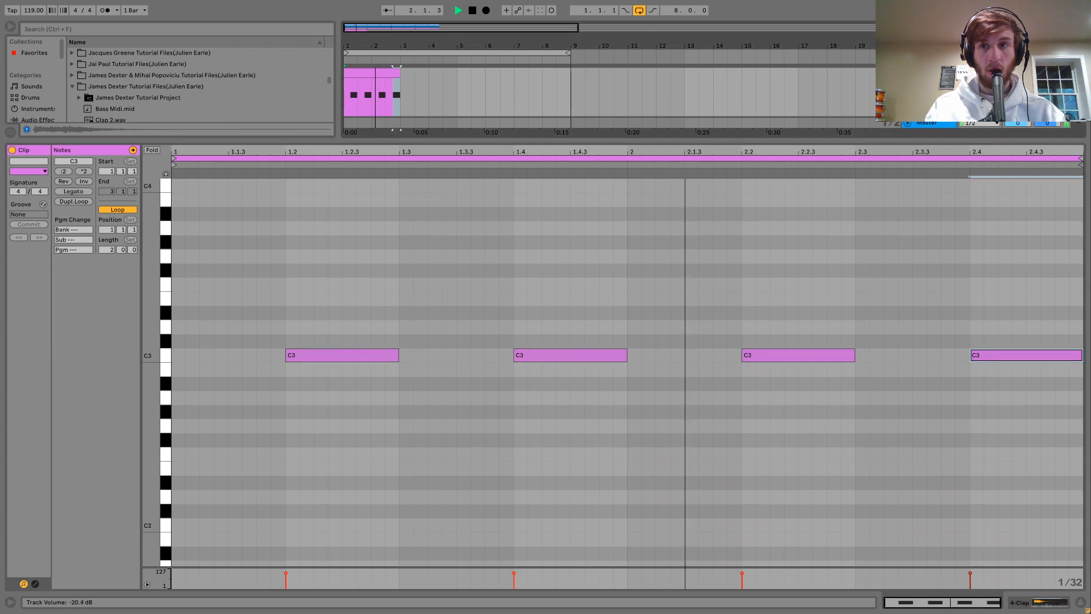
pyautogui.moveTo(400, 94); pyautogui.dragTo(576, 91)
pyautogui.doubleClick(933, 74)
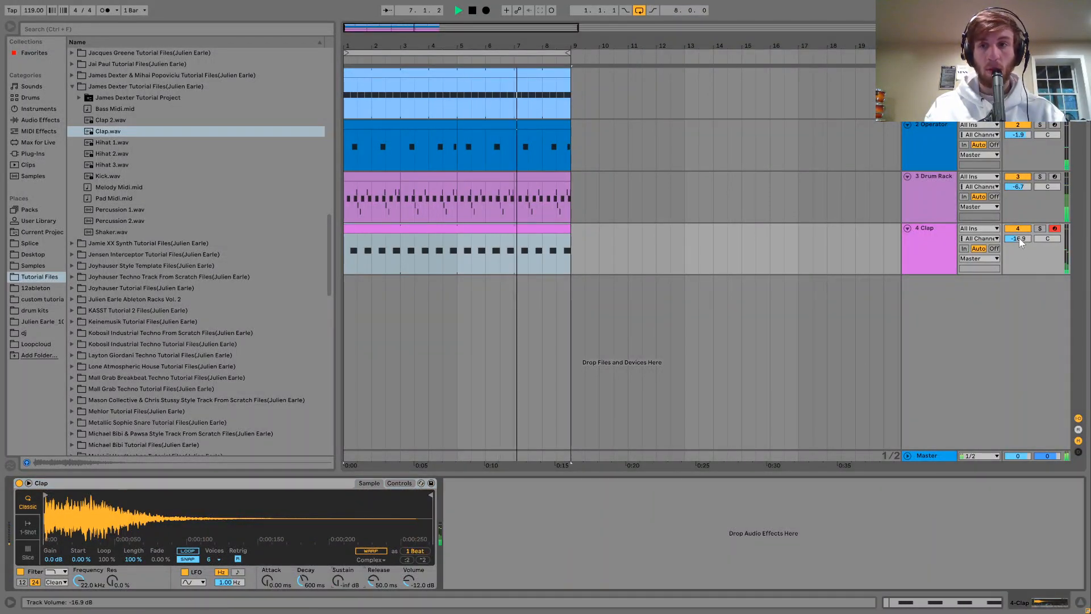
pyautogui.moveTo(1018, 239); pyautogui.dragTo(1018, 233)
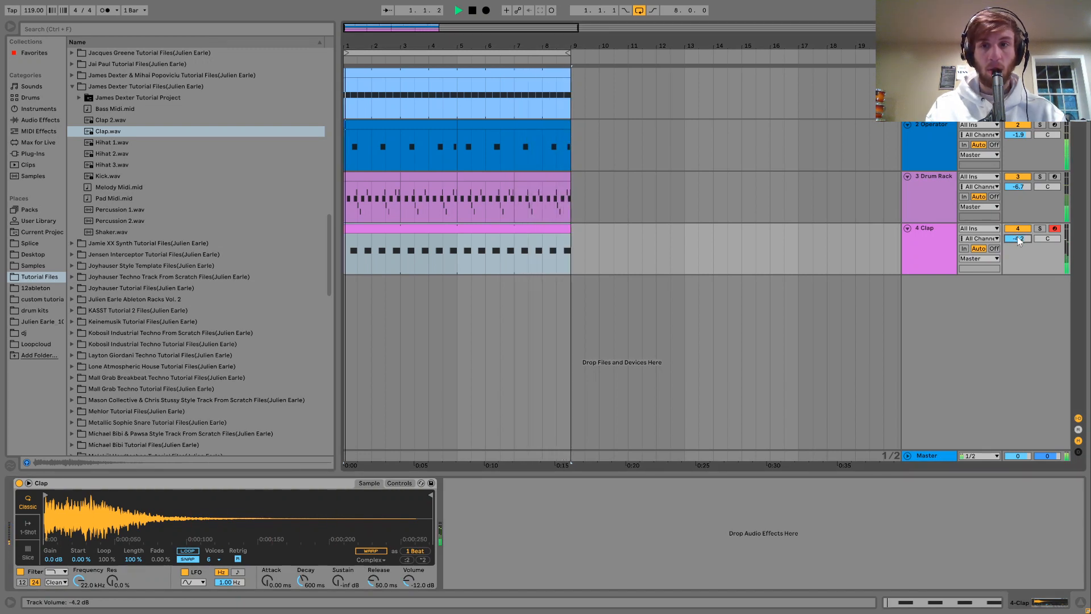
# Step: Replace the clap sample with Clap 2.wav and set the track volume to -2.4 dB during playback
pyautogui.click(909, 199)
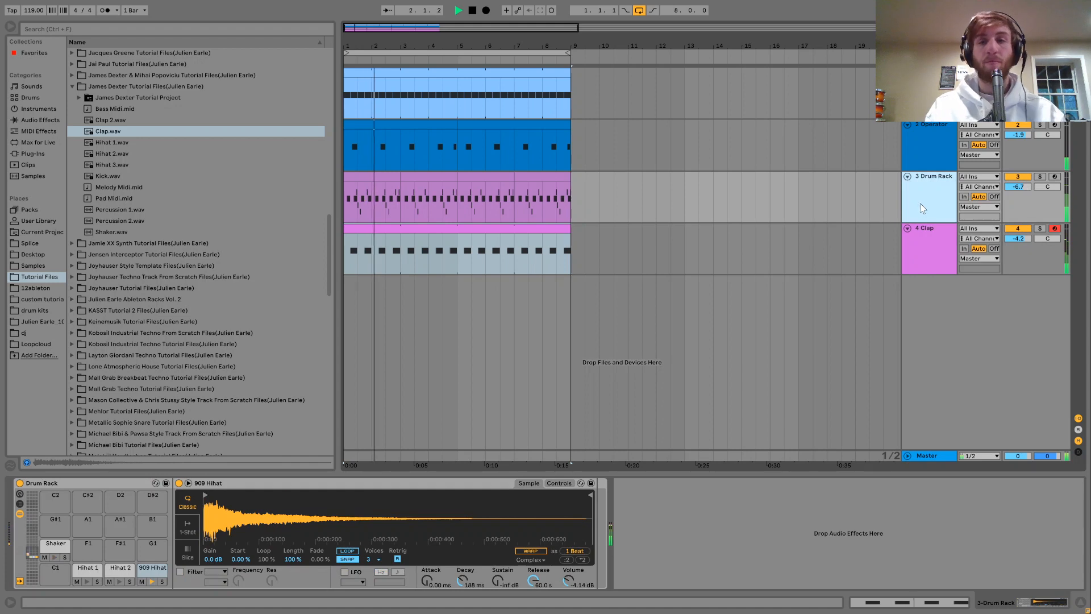
pyautogui.click(594, 266)
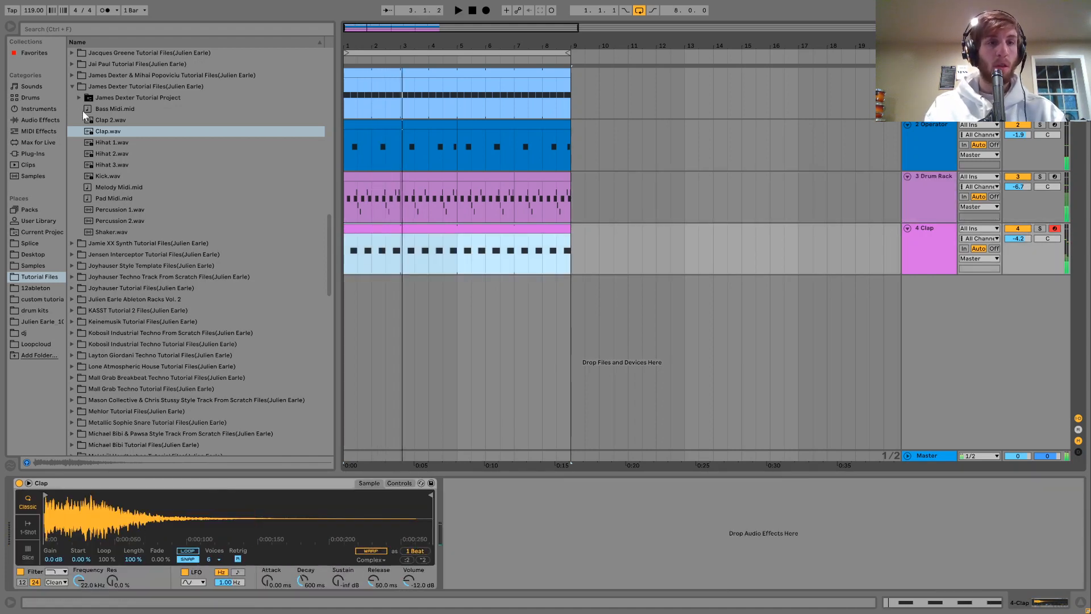
pyautogui.click(102, 122)
pyautogui.moveTo(105, 125); pyautogui.dragTo(103, 515)
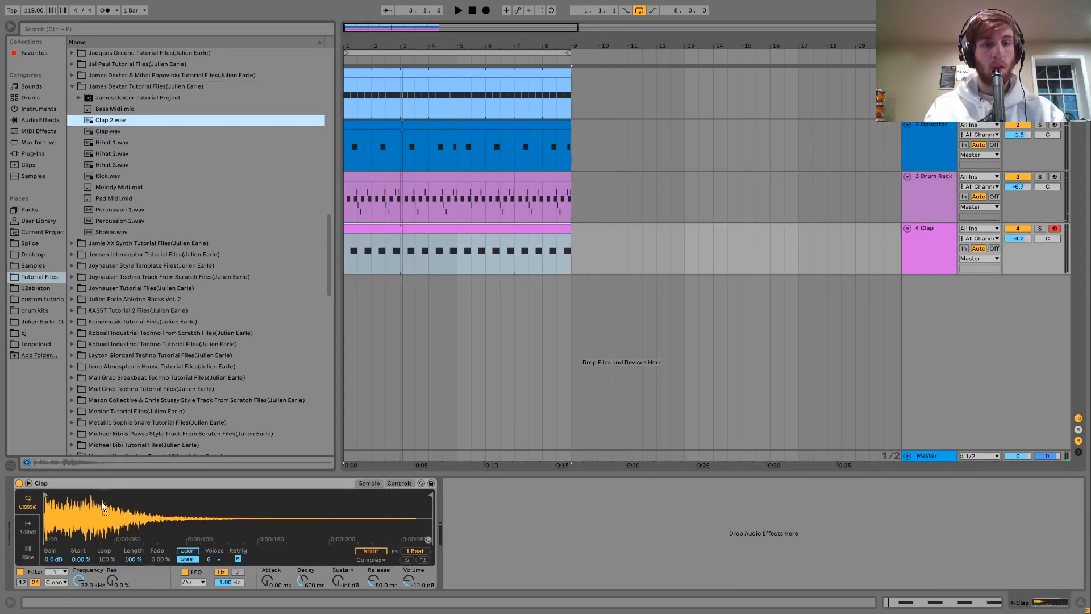
pyautogui.press('space')
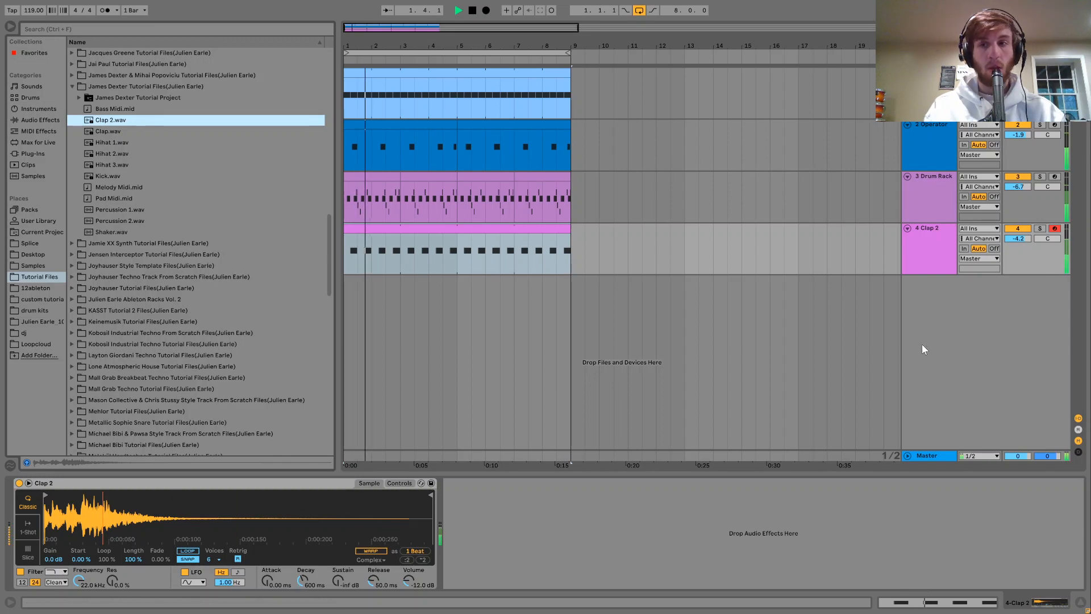
pyautogui.moveTo(1017, 238); pyautogui.dragTo(1017, 233)
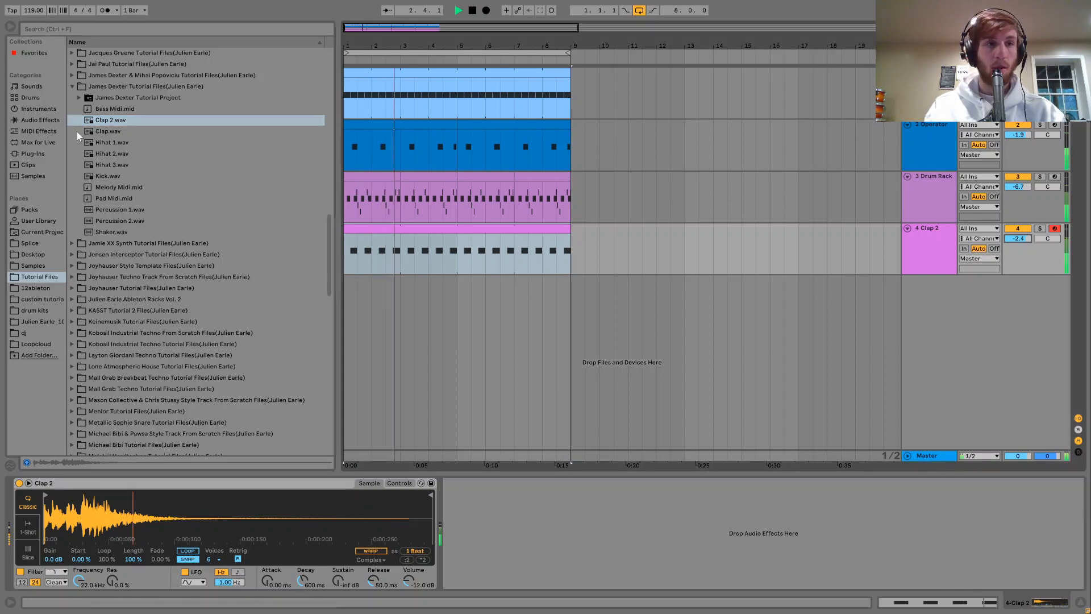
# Step: Group the Drum Rack and Clap 2 tracks through a Saturator and set the group volume to -4.9 dB
pyautogui.click(41, 120)
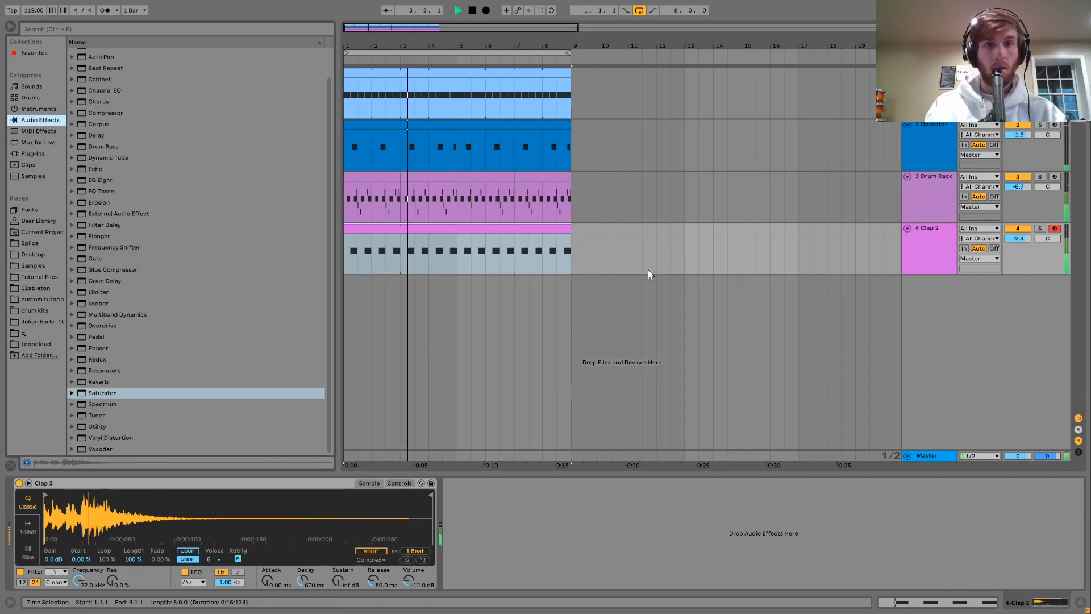
pyautogui.click(932, 192)
pyautogui.hotkey('ctrl', 'g')
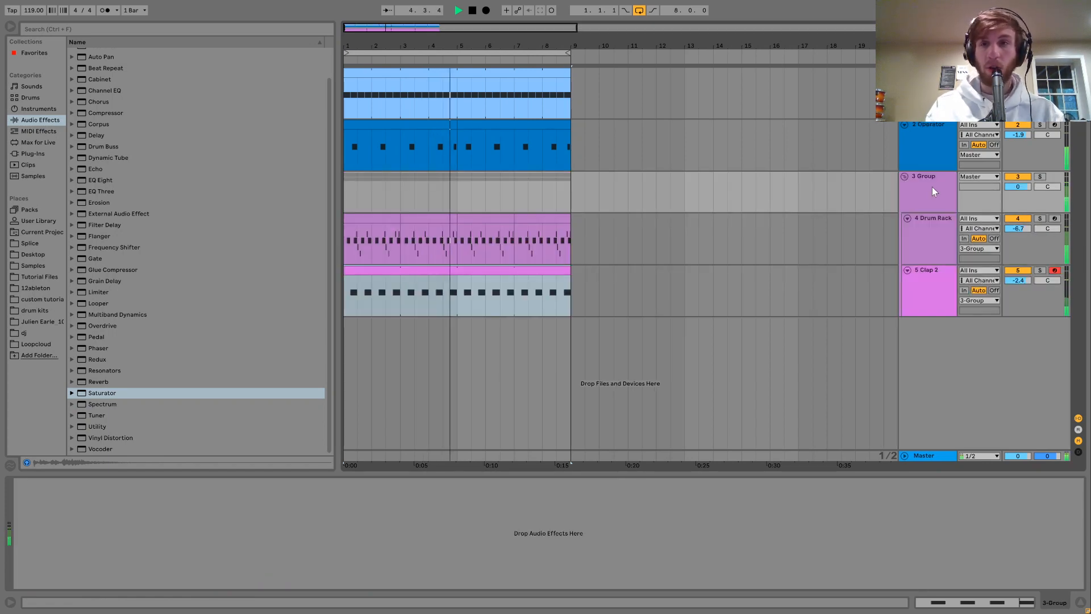
pyautogui.moveTo(94, 392); pyautogui.dragTo(26, 502)
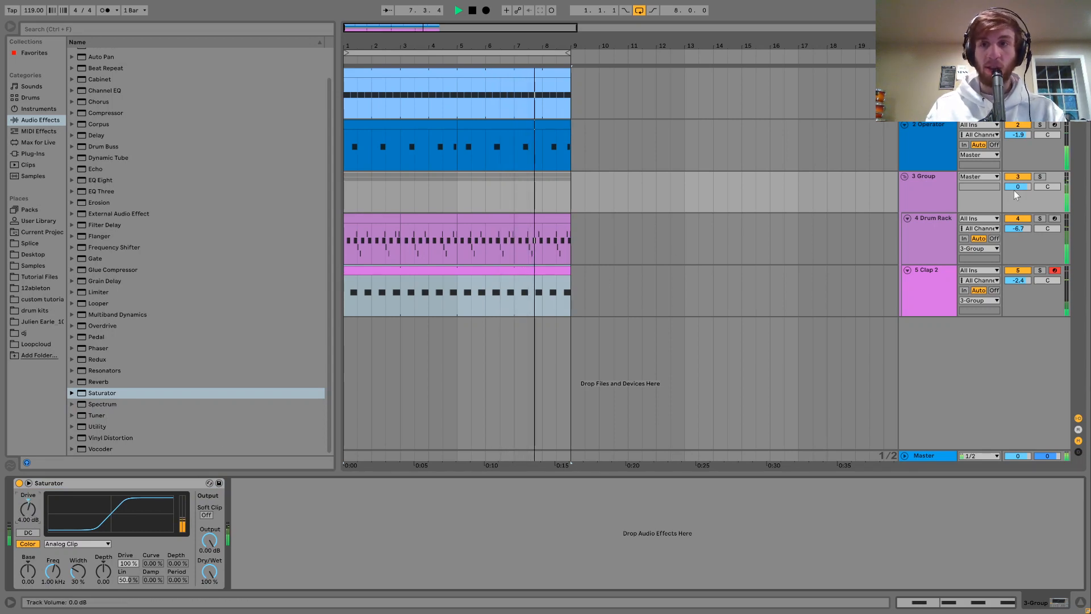
pyautogui.moveTo(1015, 189)
pyautogui.mouseDown()
pyautogui.moveTo(1015, 204)
pyautogui.moveTo(1014, 190)
pyautogui.mouseUp()
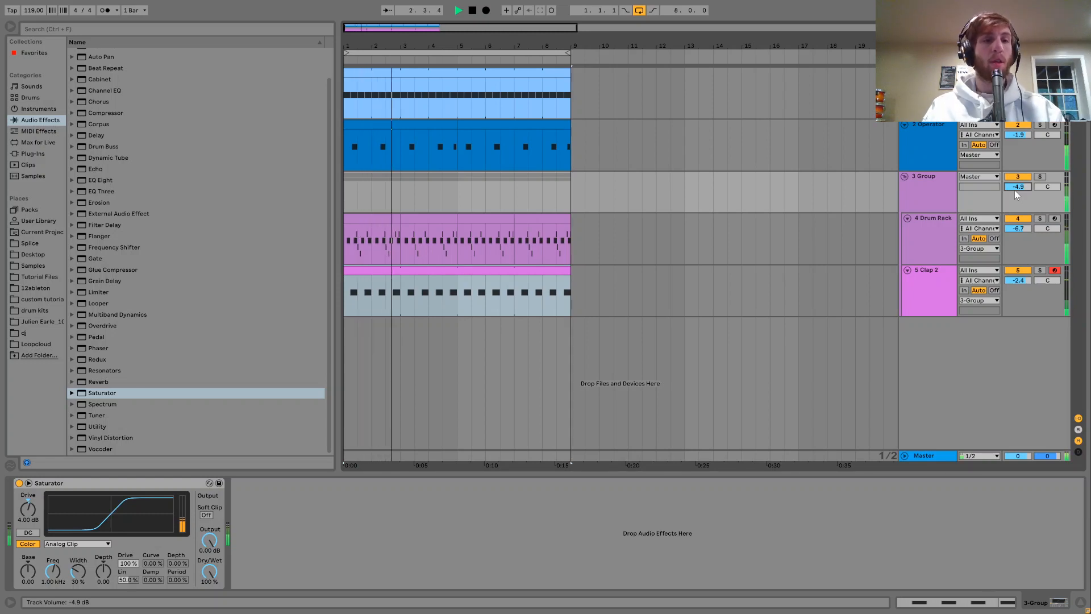
pyautogui.press('space')
# Step: Search the Tutorial Files for vinyl and expand the Four Tet & Jon Hopkins Style Track From Scratch folder
pyautogui.click(49, 277)
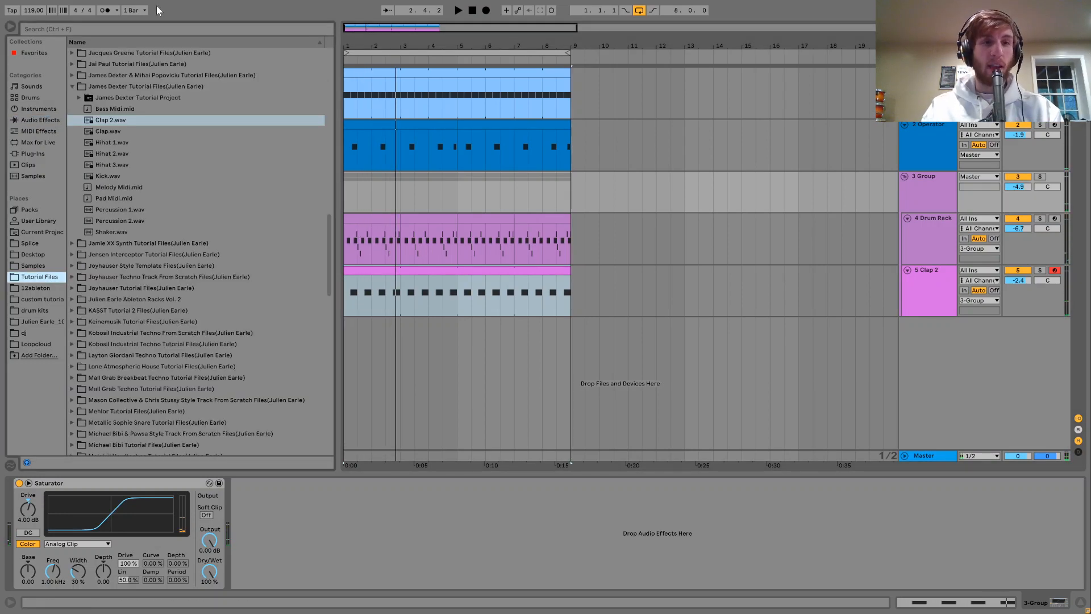
pyautogui.click(149, 28)
pyautogui.write('vinyl')
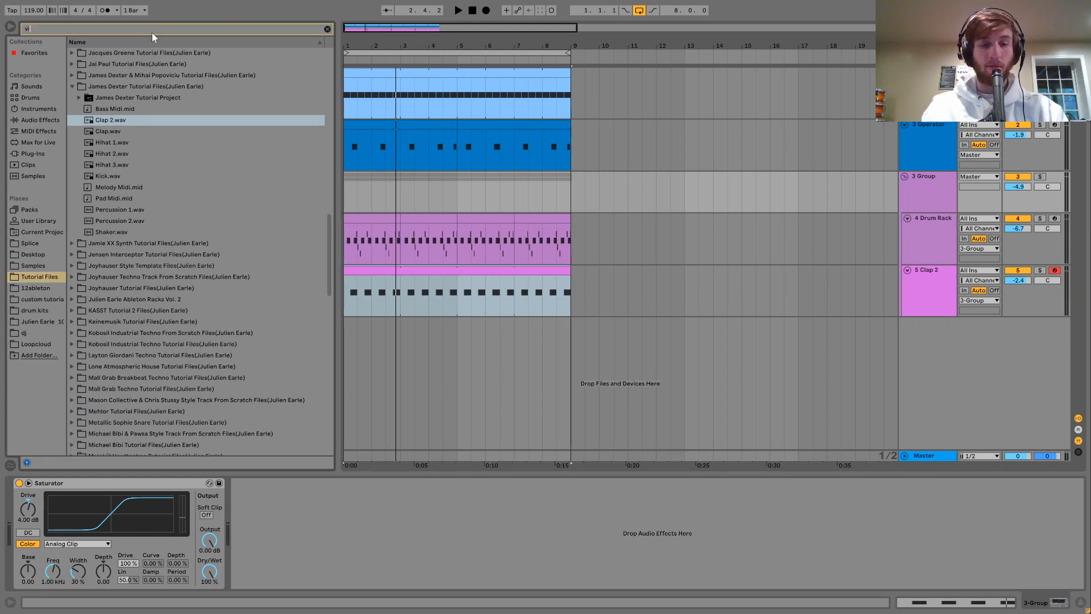
pyautogui.click(148, 95)
pyautogui.press('Right')
pyautogui.press('Down')
pyautogui.press('Down')
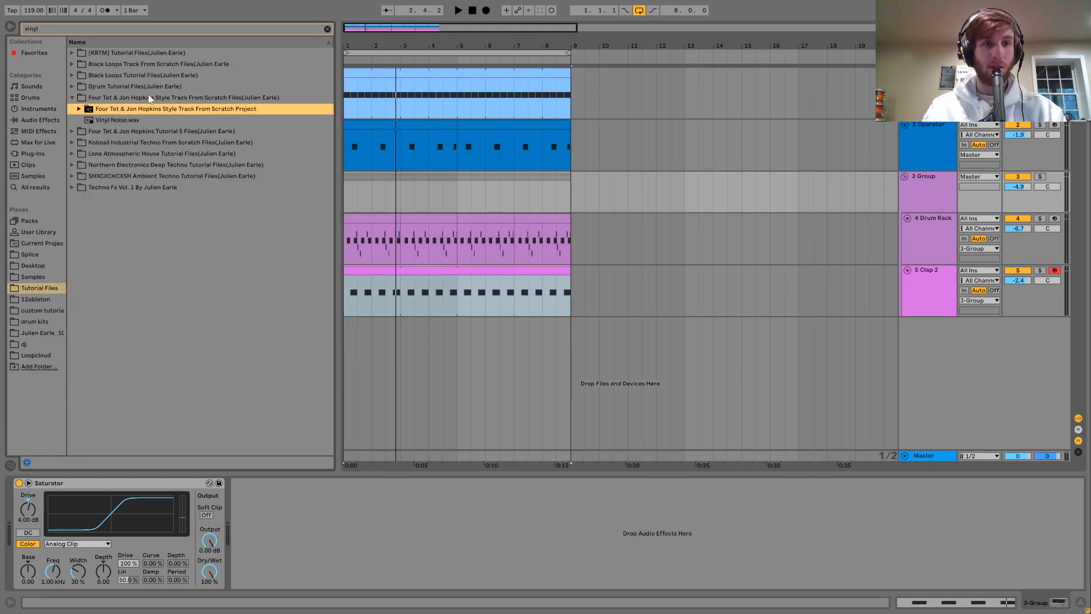
# Step: Place Vinyl Noise.wav on a new track over bars 1 to 8 and set its volume to -7.6 dB
pyautogui.moveTo(227, 303); pyautogui.dragTo(356, 362)
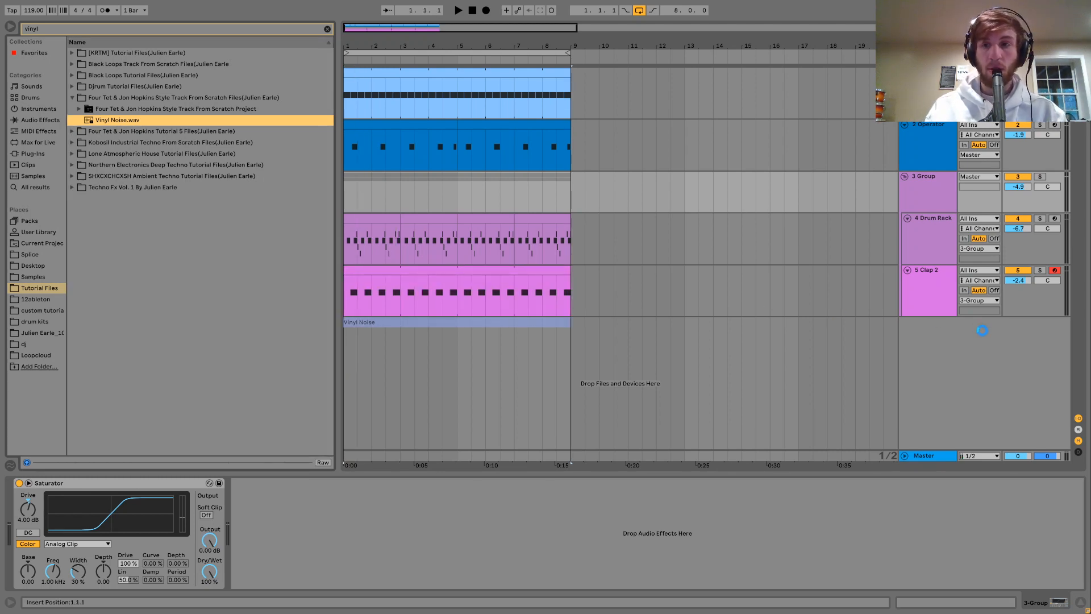
pyautogui.press('space')
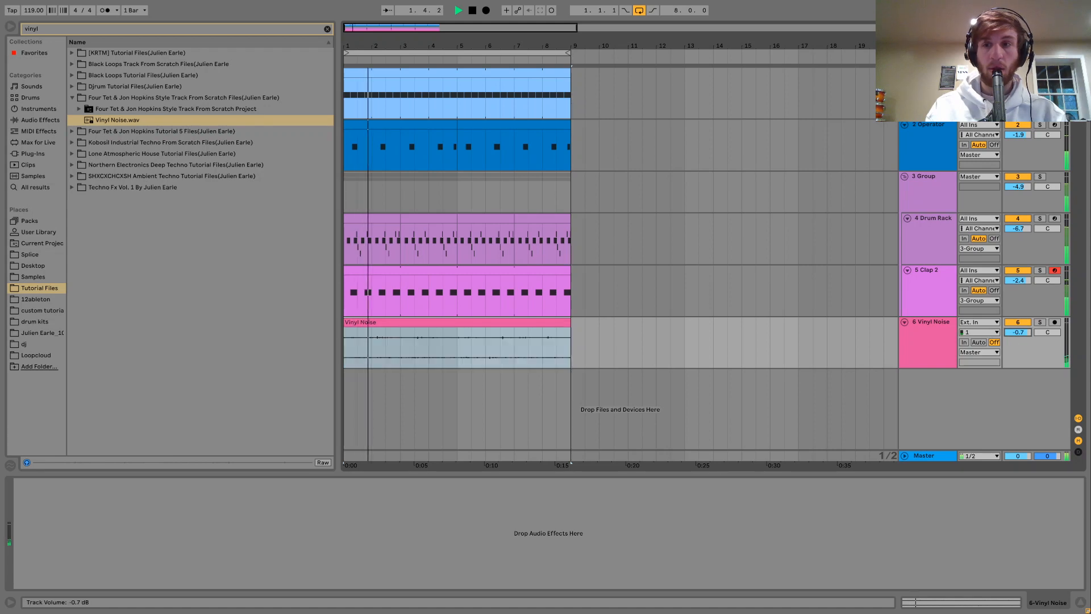
pyautogui.moveTo(1018, 332); pyautogui.dragTo(1018, 348)
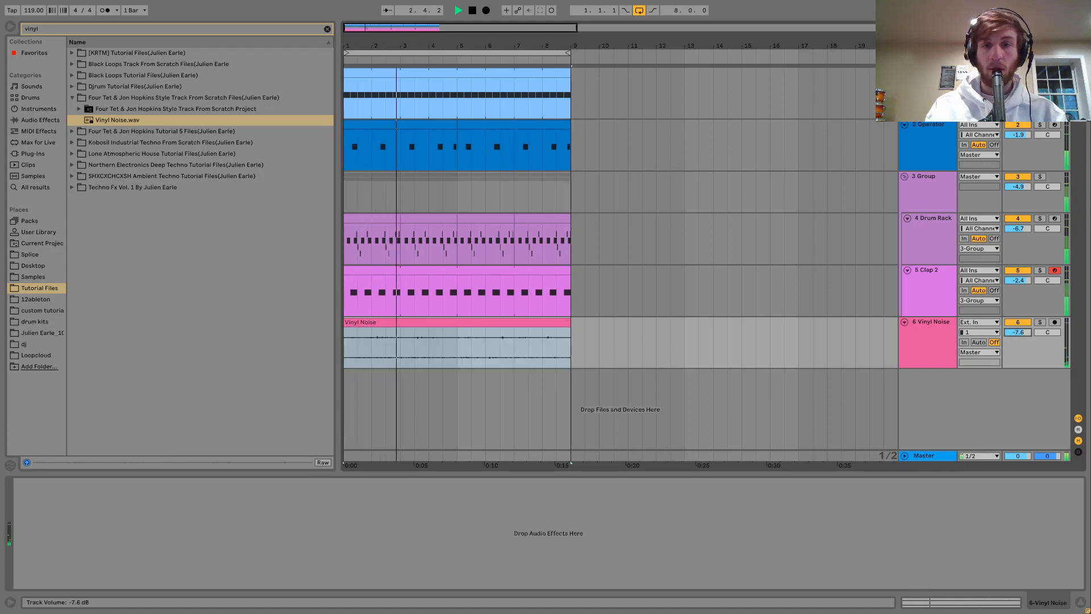
# Step: Insert a new MIDI track below the Operator track and load the Analog instrument onto it
pyautogui.click(947, 164)
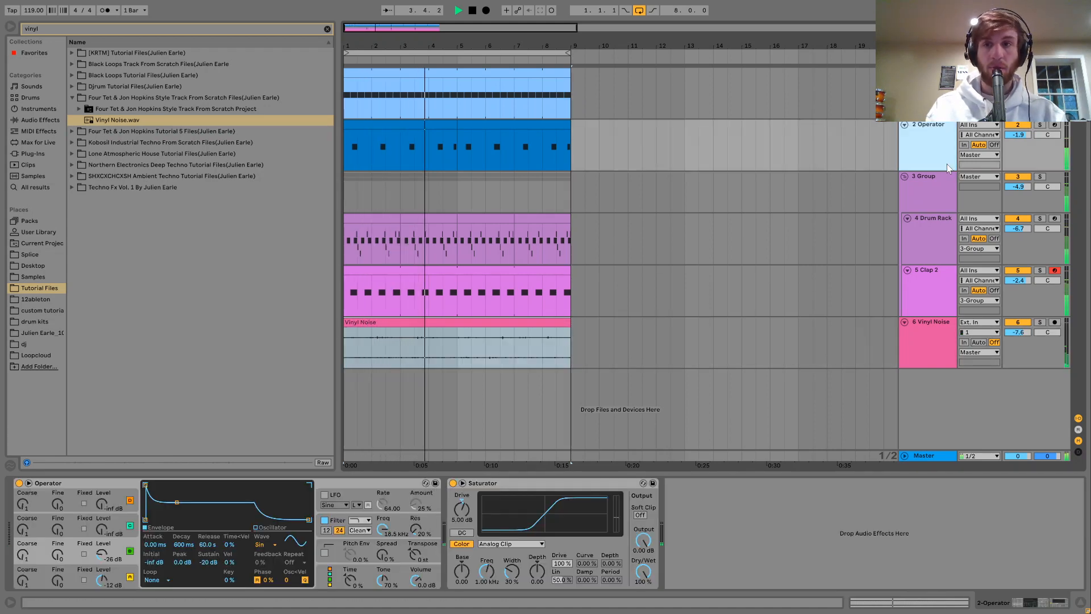
pyautogui.press('space')
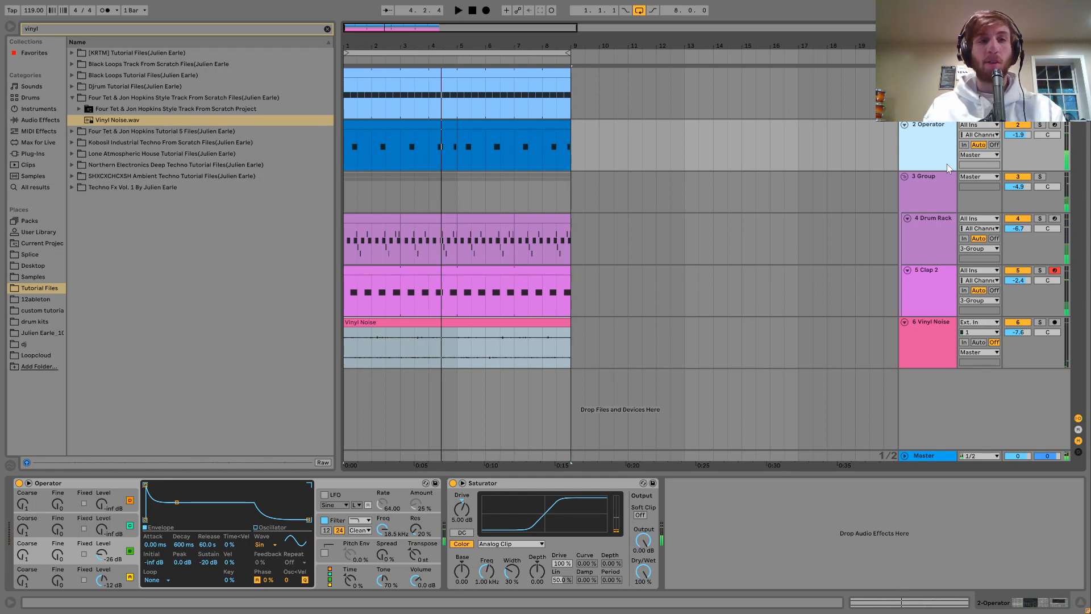
pyautogui.hotkey('ctrl', 'shift', 't')
pyautogui.click(327, 29)
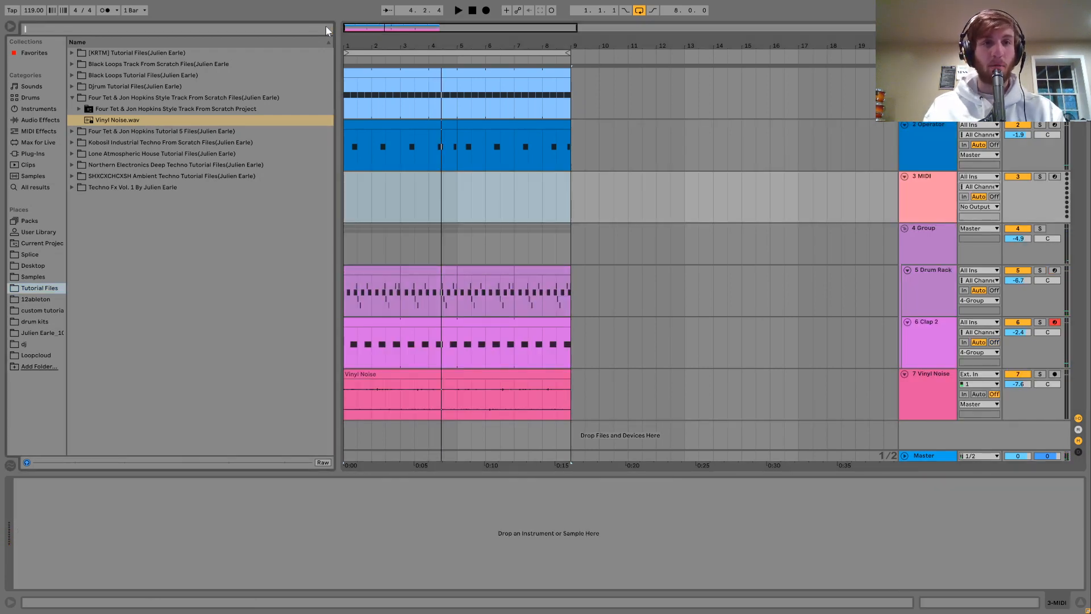
pyautogui.click(31, 110)
pyautogui.click(101, 54)
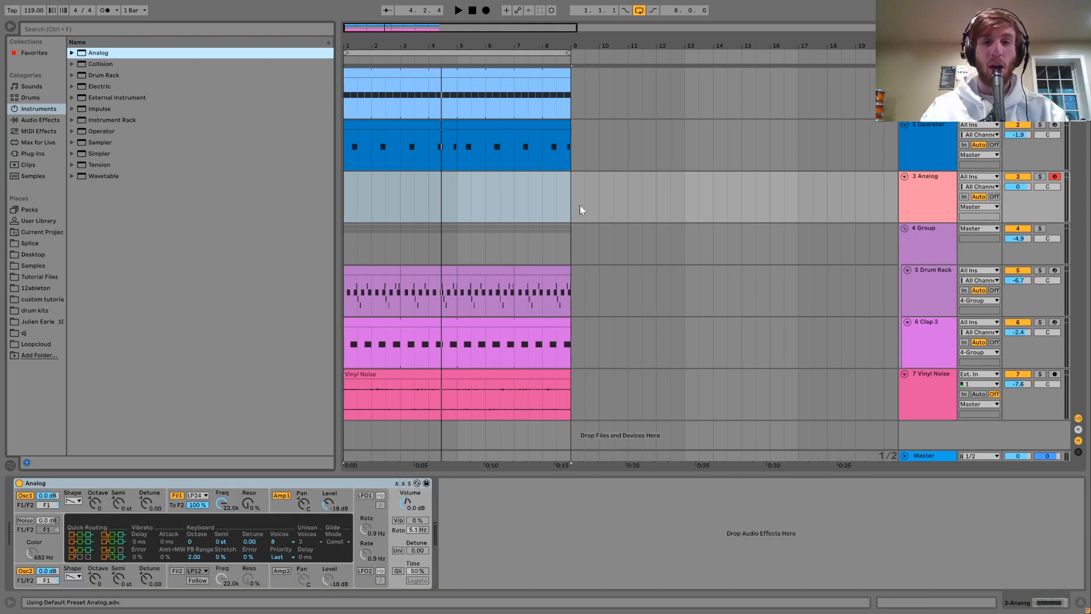
# Step: Create an empty eight-bar MIDI clip on the Analog track over bars 1 to 8
pyautogui.click(579, 206)
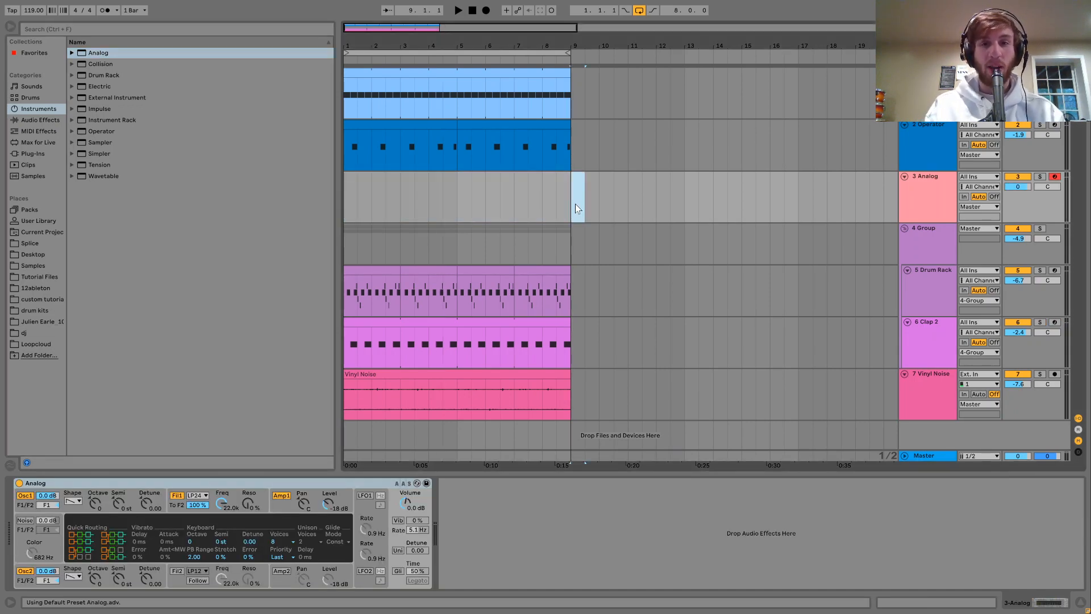
pyautogui.moveTo(575, 203); pyautogui.dragTo(349, 193)
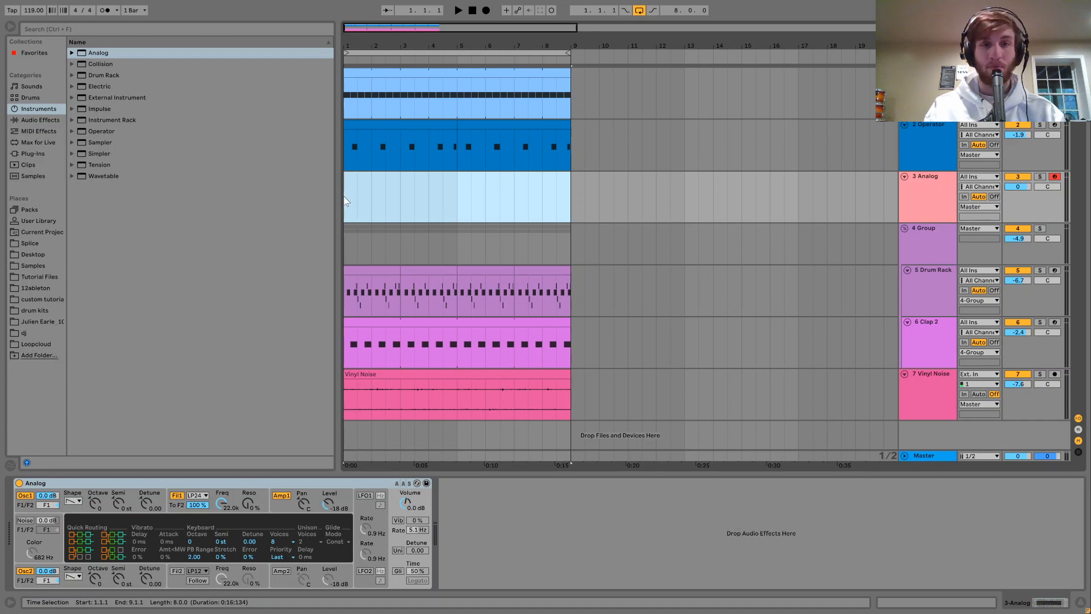
pyautogui.doubleClick(345, 200)
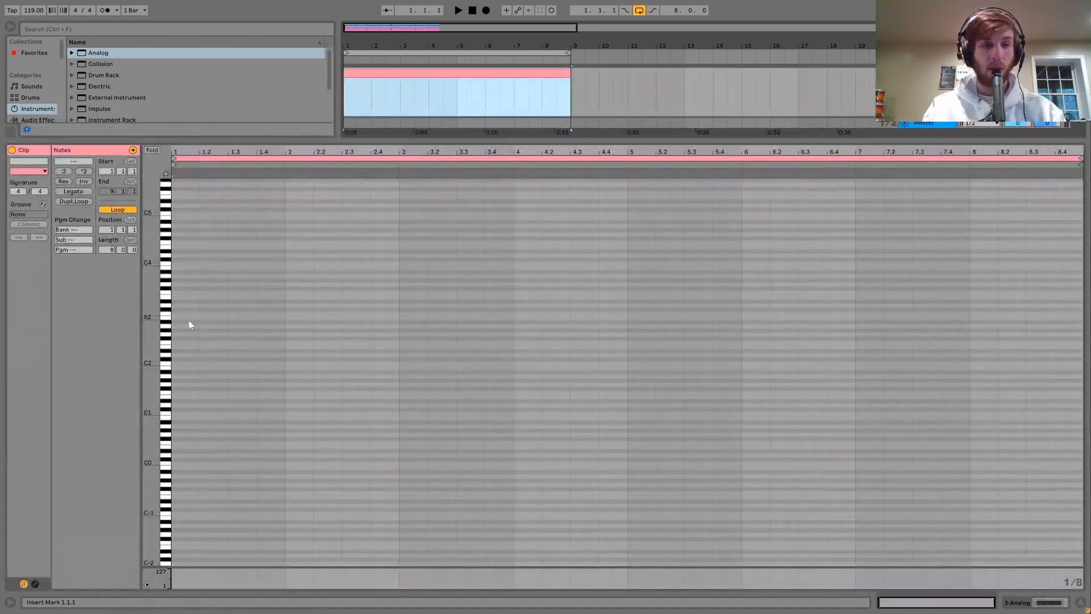
# Step: Add E2, G2 and B2 notes at 1.1.1 in the Analog clip to form a chord
pyautogui.doubleClick(175, 348)
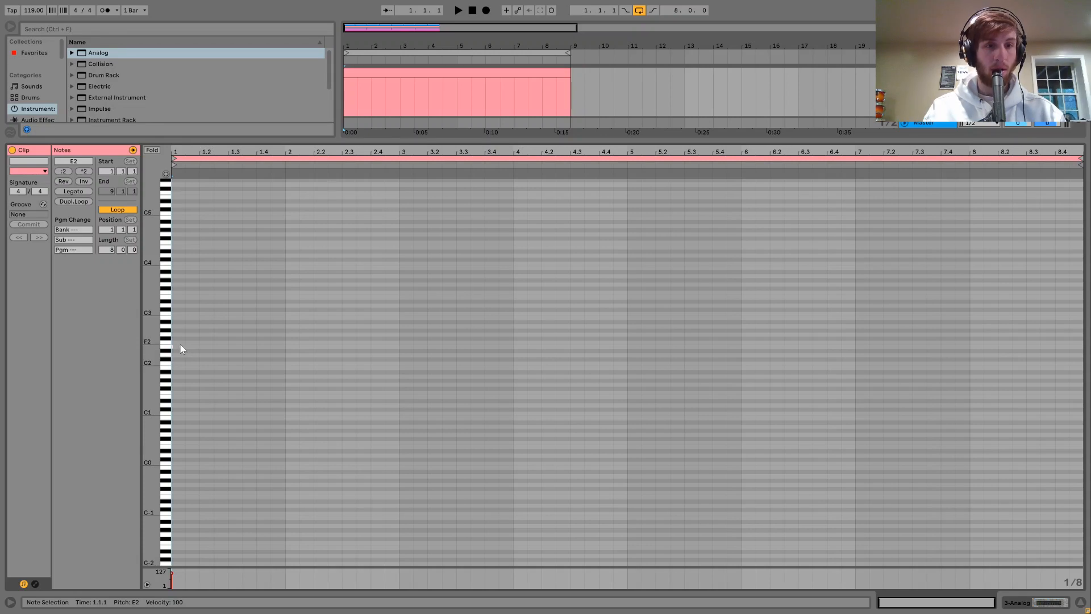
pyautogui.press('Right')
pyautogui.doubleClick(177, 334)
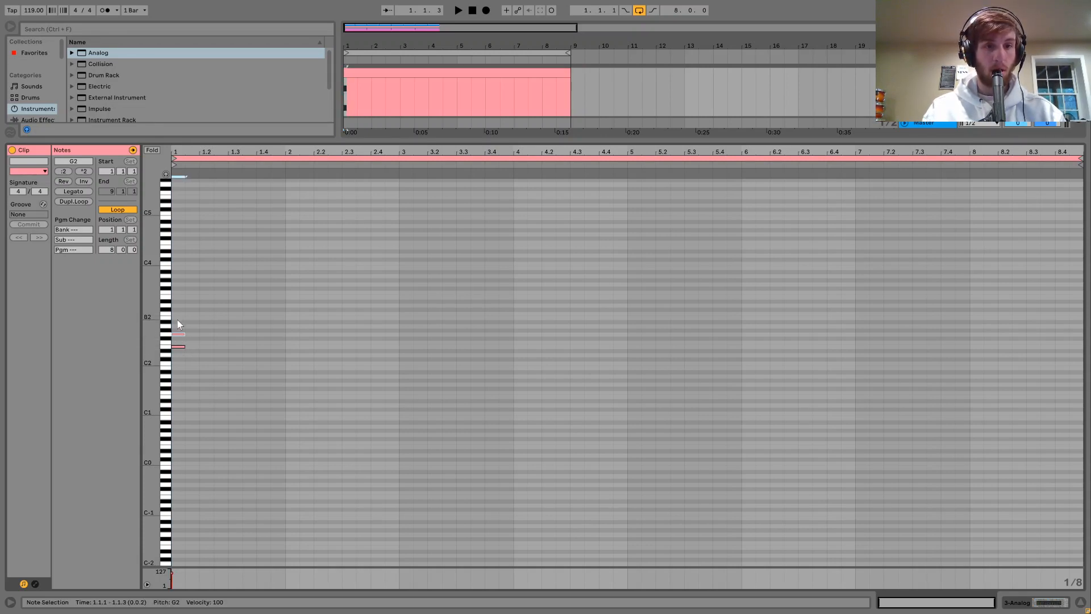
pyautogui.doubleClick(176, 318)
# Step: Extend the E2, G2 and B2 notes to fill all eight bars of the clip with Legato
pyautogui.hotkey('ctrl', 'a')
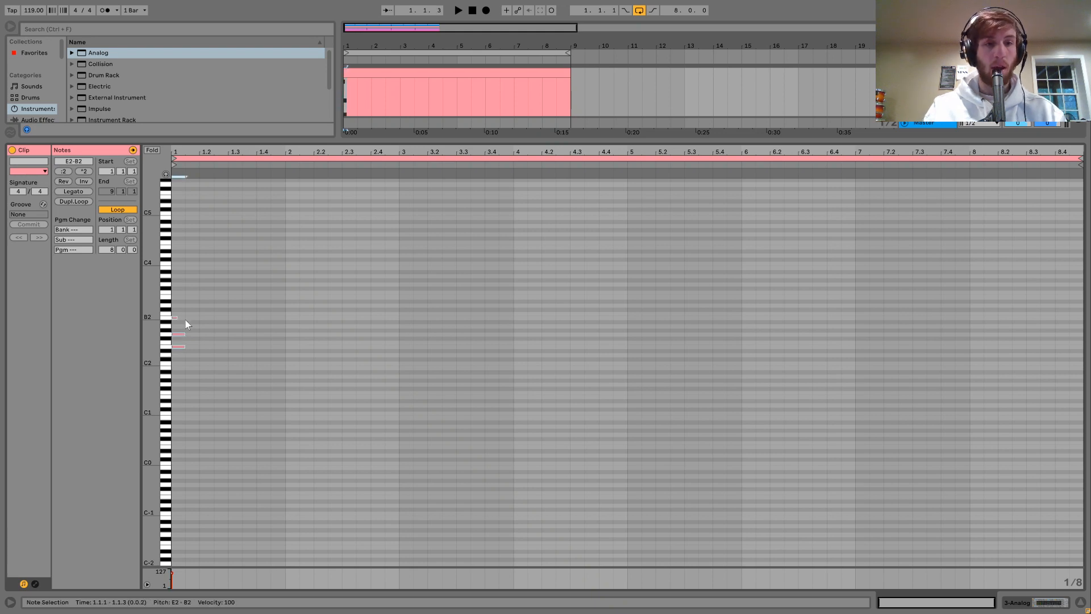
pyautogui.hotkey('shift', 'Right')
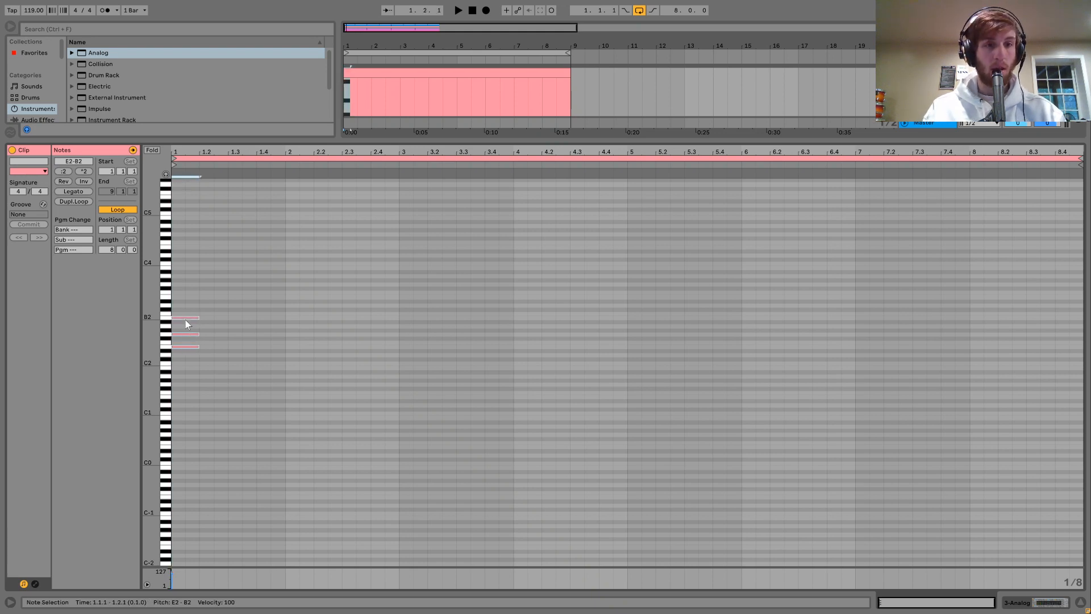
pyautogui.click(89, 202)
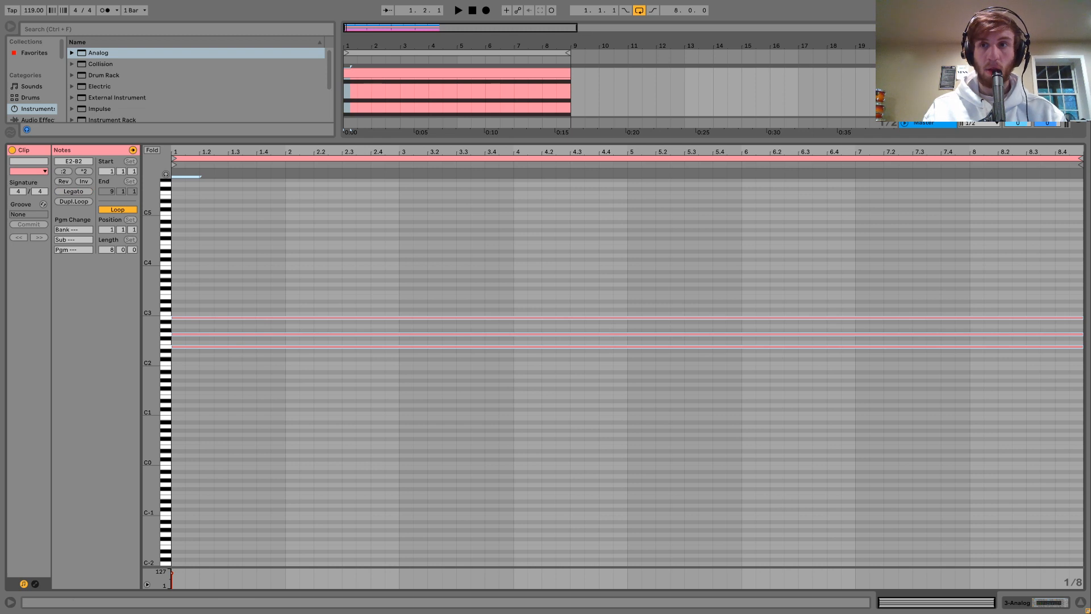
pyautogui.click(1017, 84)
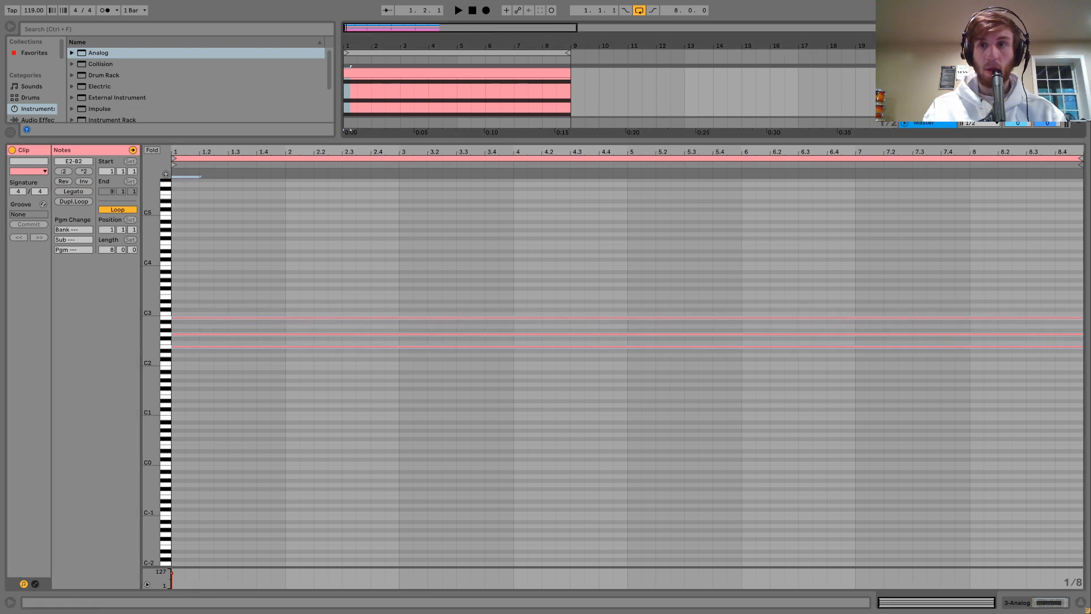
# Step: Add an F#3 note at the start of the Analog chord and extend it through all eight bars with Legato
pyautogui.click(181, 343)
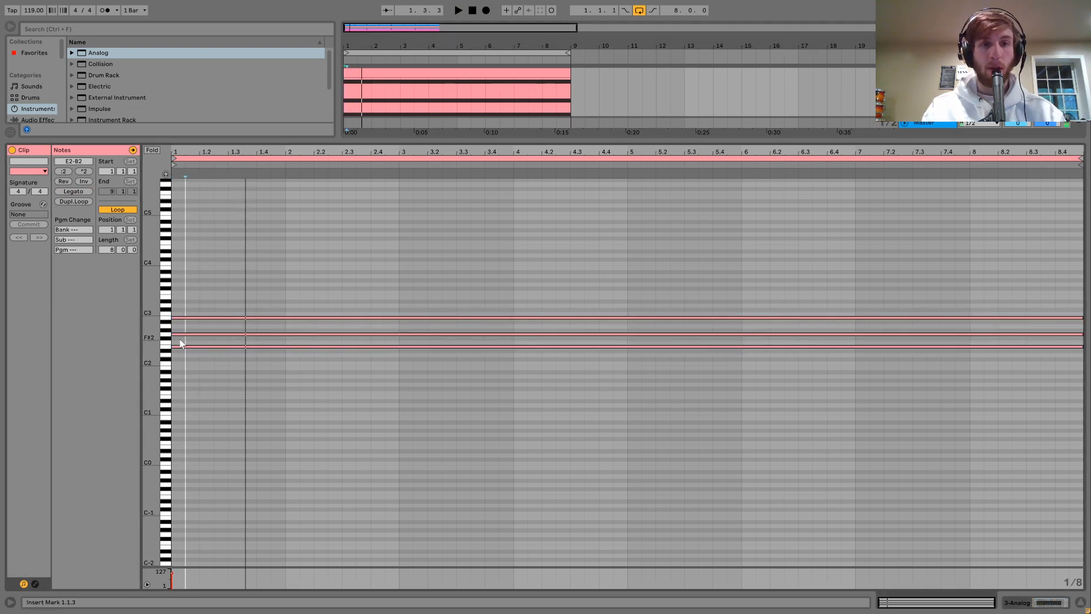
pyautogui.doubleClick(180, 340)
pyautogui.hotkey('shift', 'Up')
pyautogui.hotkey('ctrl', 'a')
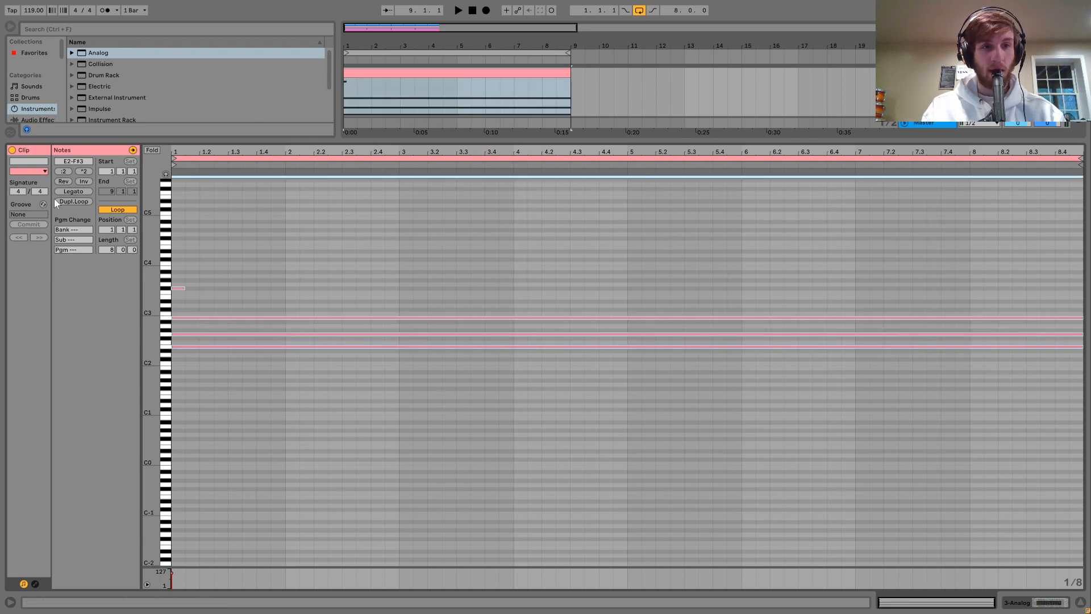
pyautogui.click(69, 193)
pyautogui.press('space')
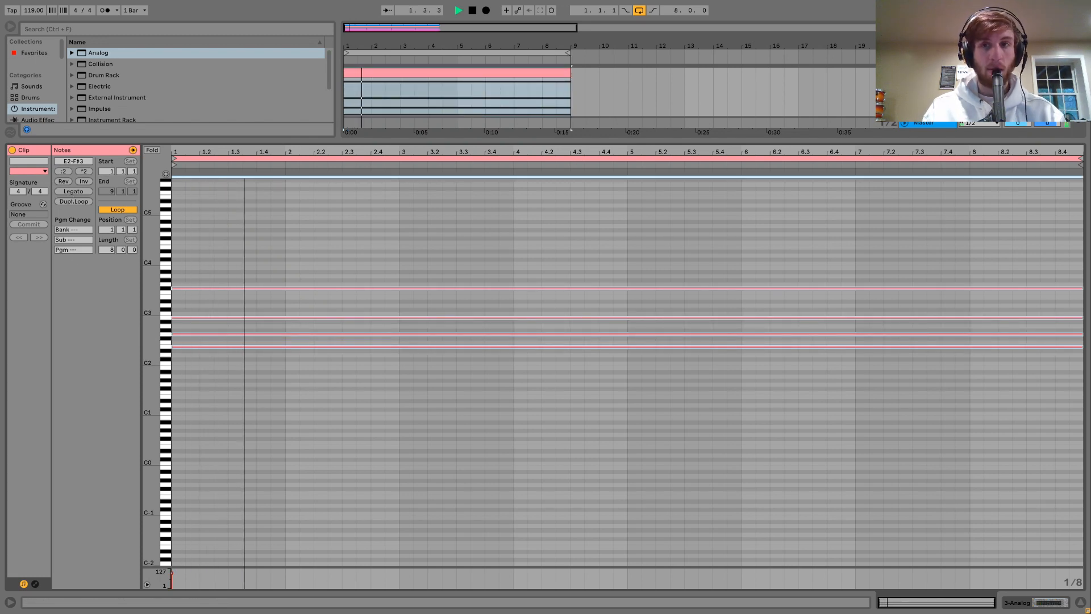
# Step: Show the Analog device for the pad track and detune oscillator 1 to 0.17 while auditioning the chord
pyautogui.hotkey('shift', 'Tab')
pyautogui.press('space')
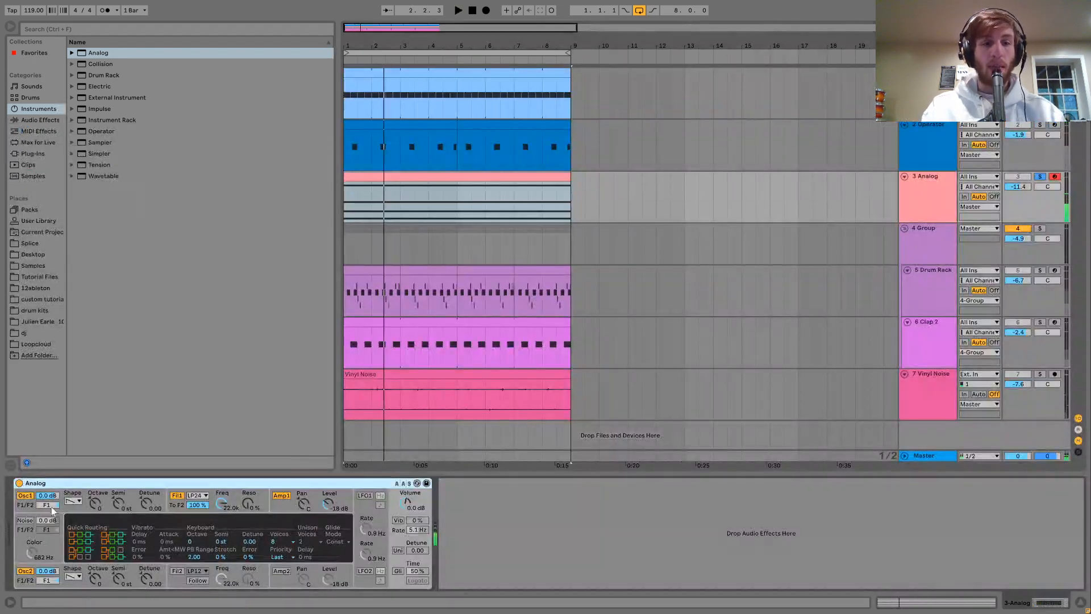
pyautogui.click(133, 502)
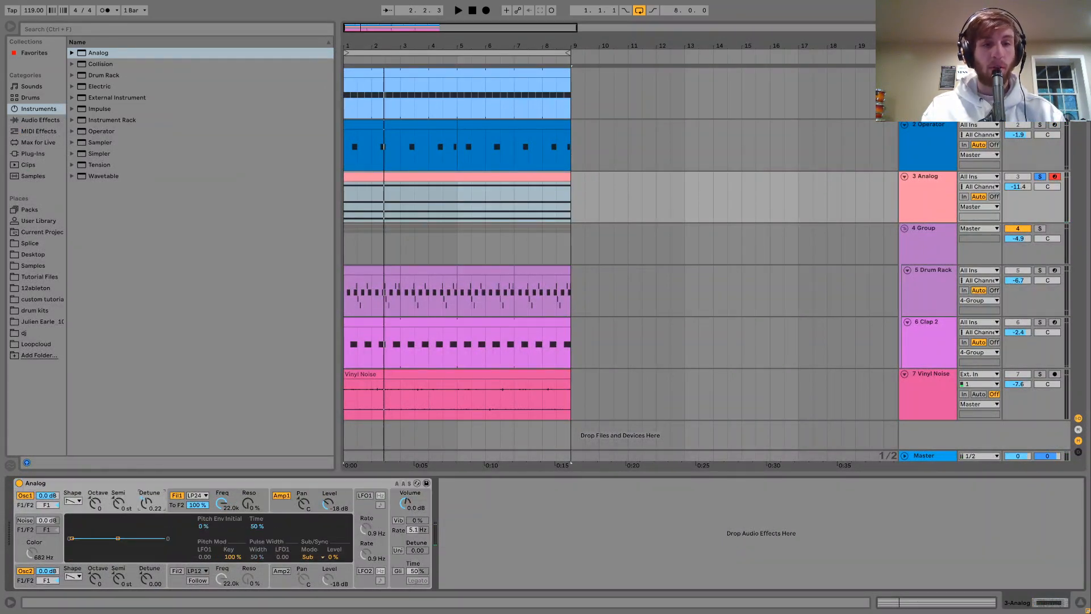
pyautogui.press('space')
pyautogui.moveTo(147, 503); pyautogui.dragTo(148, 501)
# Step: Lower Analog's filter 1 cutoff frequency to 547 and raise its resonance to 24 %
pyautogui.click(330, 503)
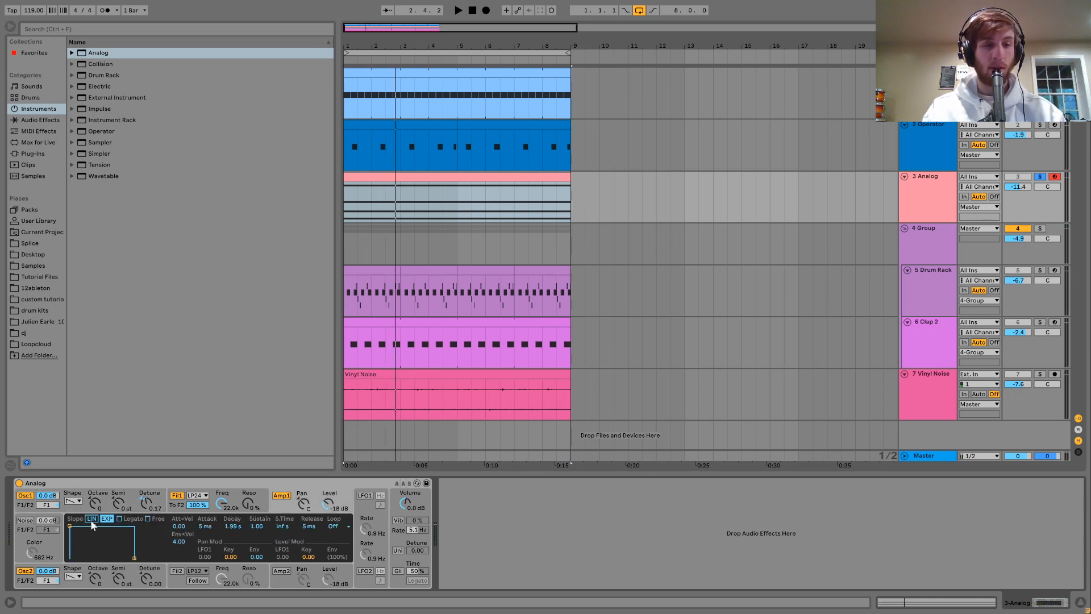
pyautogui.press('space')
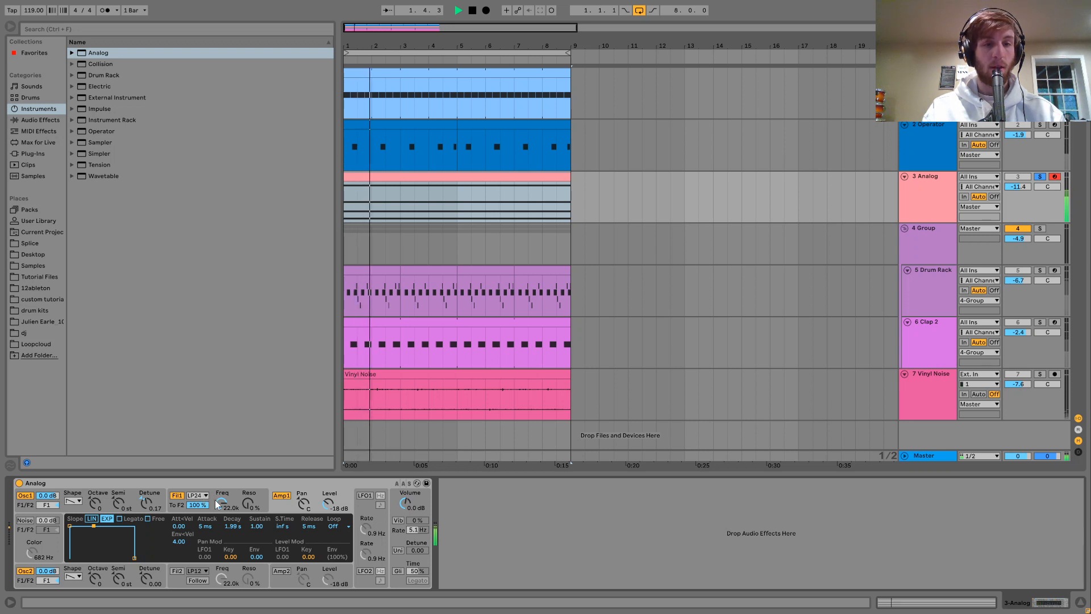
pyautogui.moveTo(220, 504); pyautogui.dragTo(256, 531)
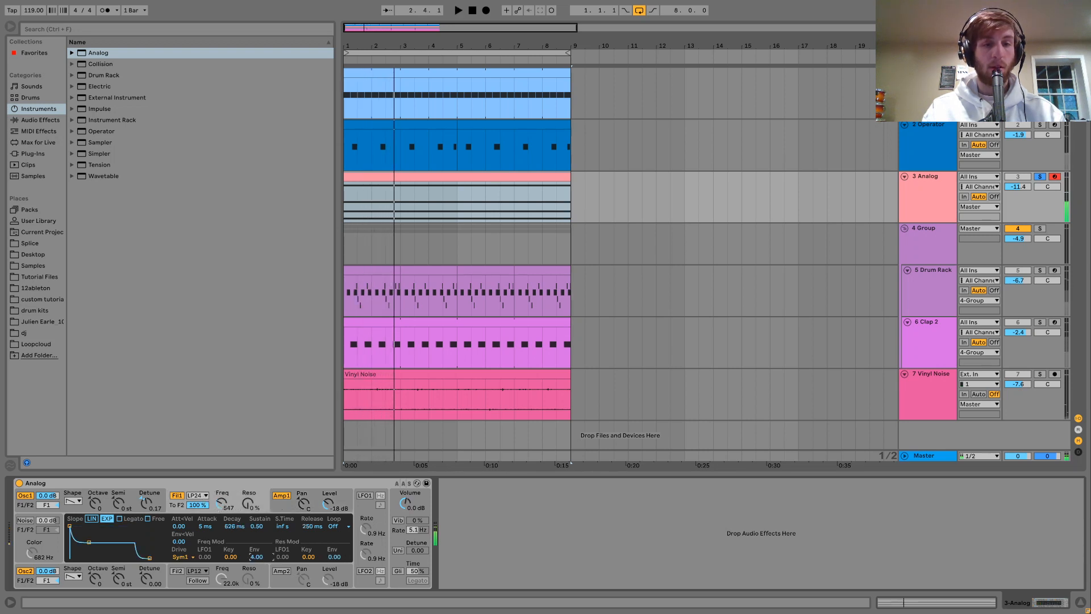
pyautogui.press('space')
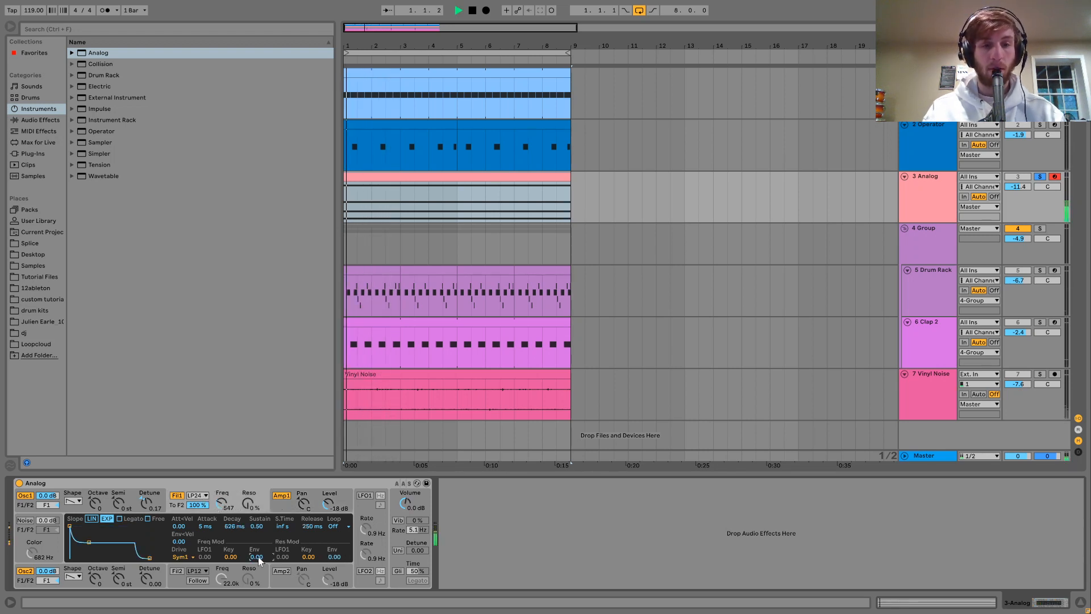
pyautogui.moveTo(248, 503); pyautogui.dragTo(248, 475)
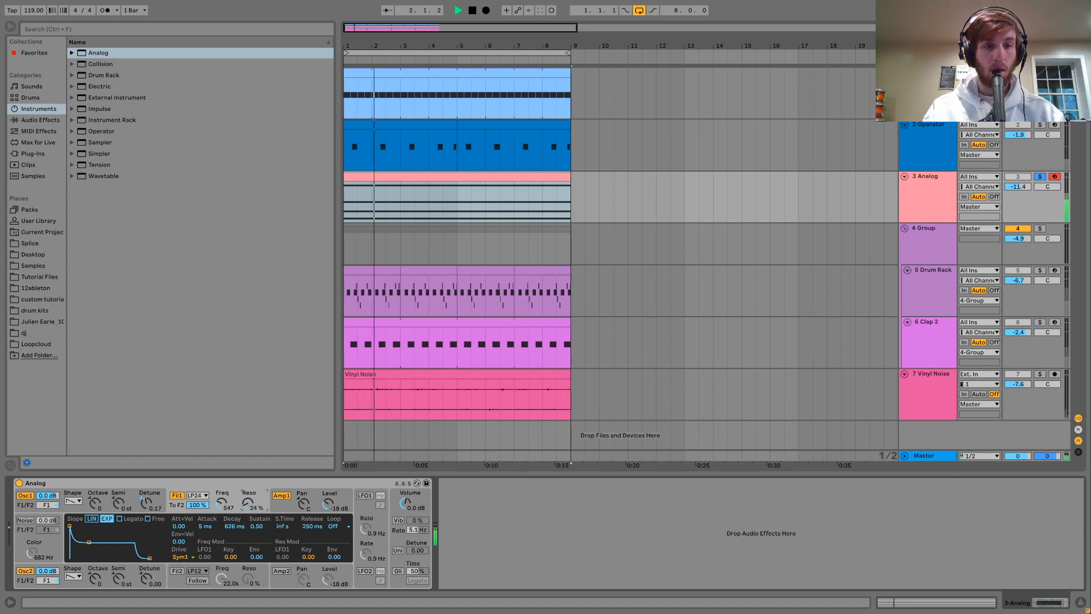
# Step: Change Analog's filter 1 type to BP12 and lower its cutoff frequency to about 275
pyautogui.click(198, 496)
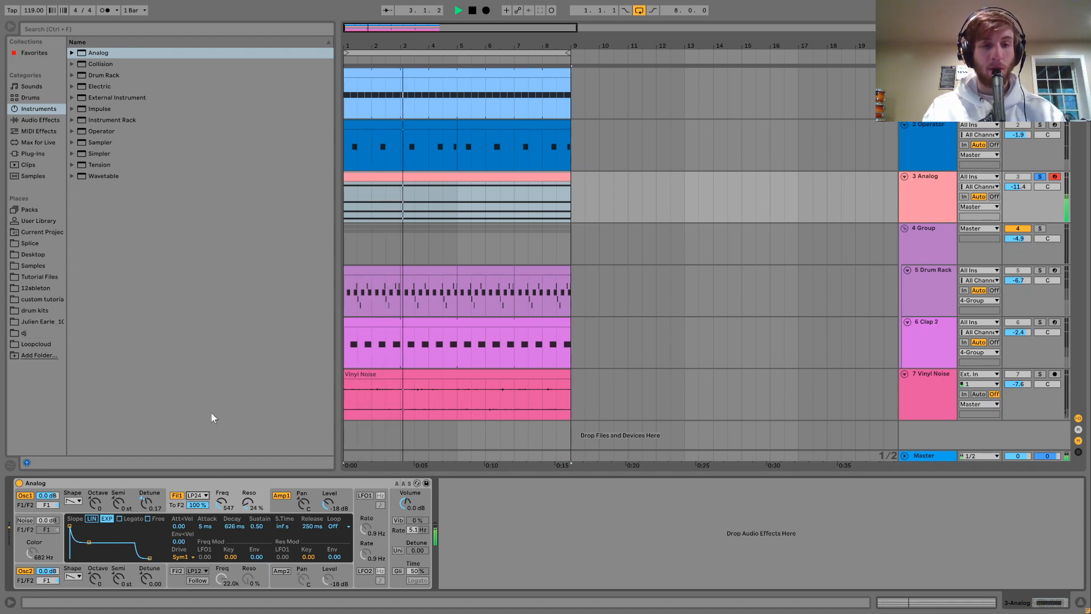
pyautogui.click(218, 433)
pyautogui.moveTo(223, 504); pyautogui.dragTo(223, 515)
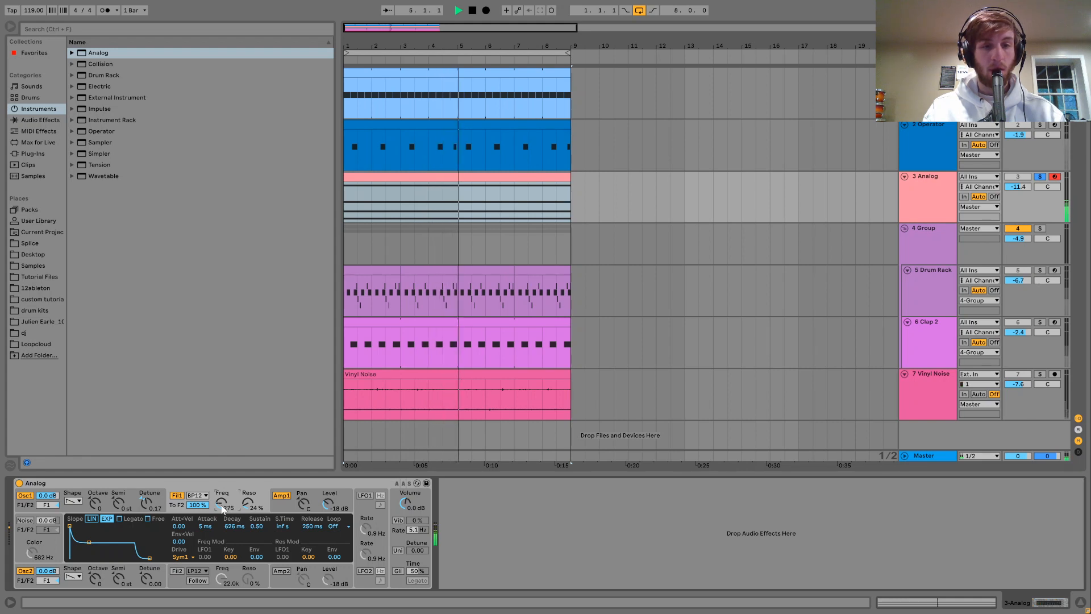
# Step: Enable Analog's LFO1 and set its modulation of the filter 1 frequency to 0.10
pyautogui.click(371, 510)
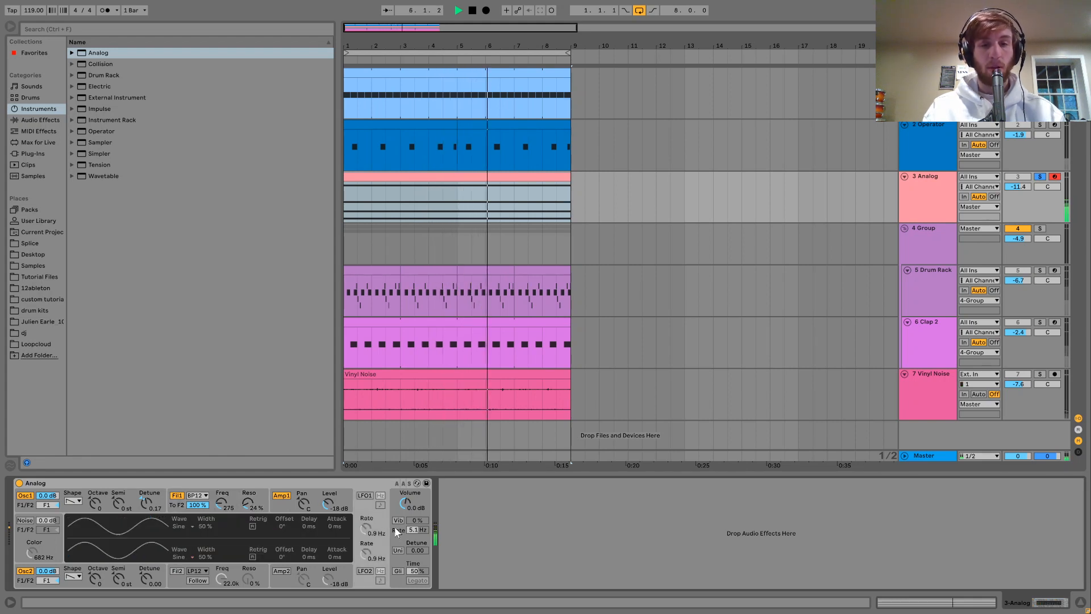
pyautogui.click(366, 496)
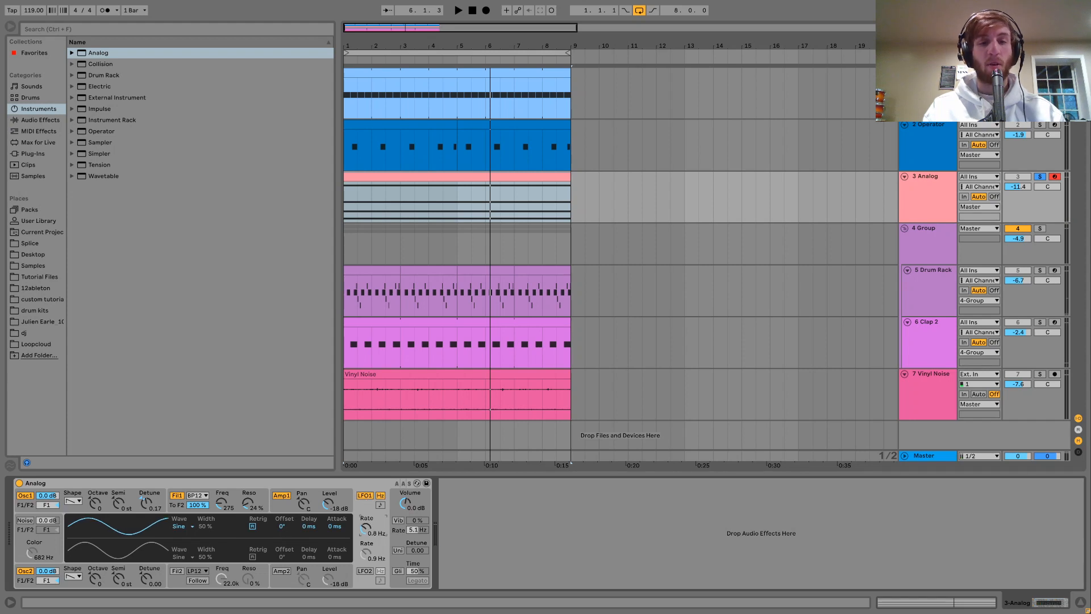
pyautogui.click(233, 490)
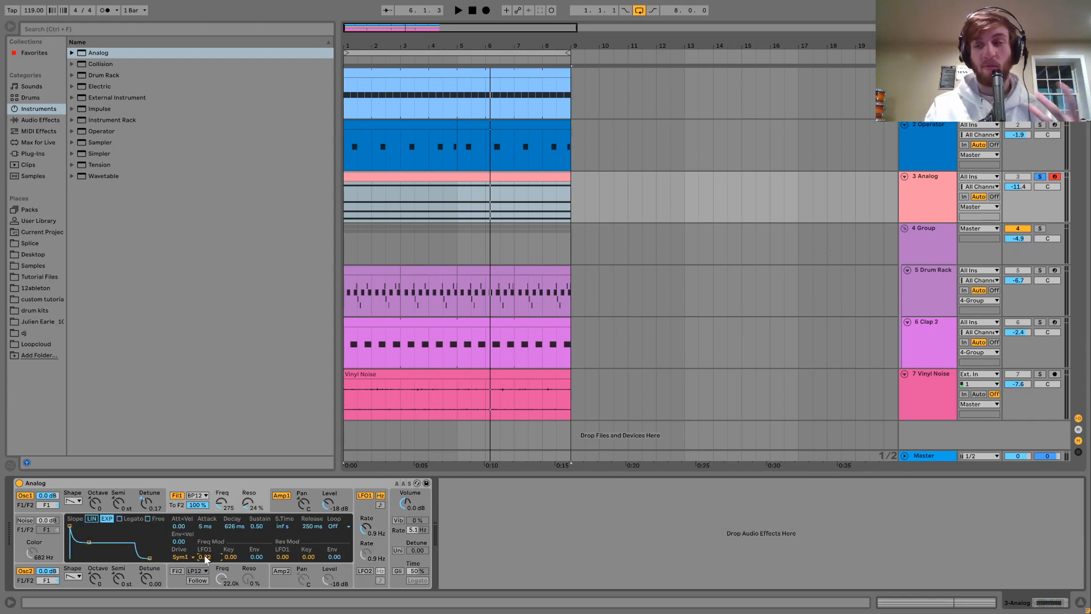
pyautogui.moveTo(205, 560); pyautogui.dragTo(206, 564)
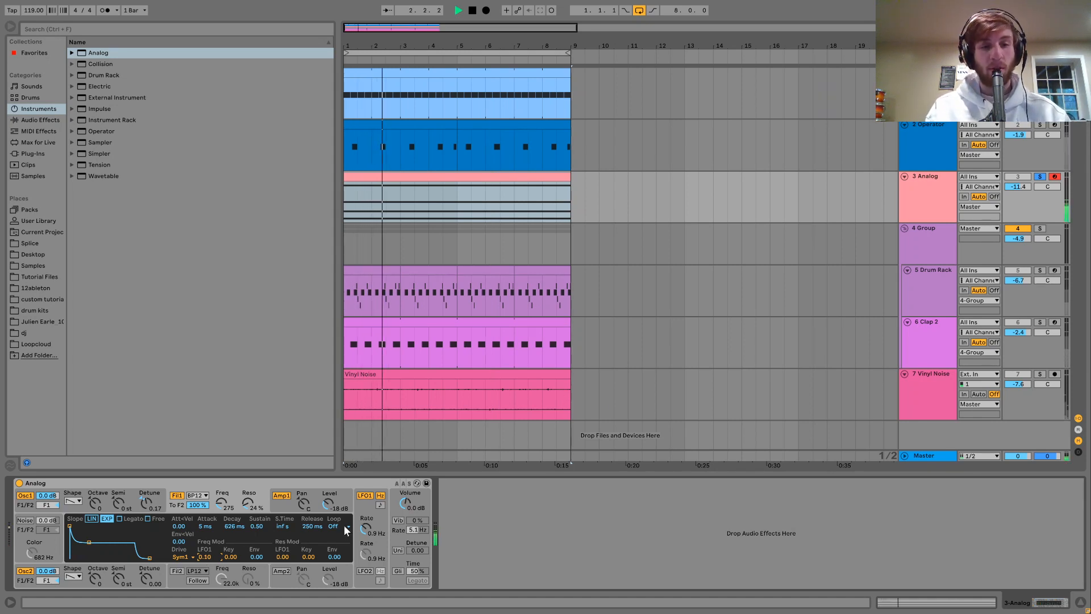
# Step: Refine the filter movement with LFO1 at 1.0 Hz, frequency modulation of 0.17, cutoff at 248 and resonance at 33 %
pyautogui.moveTo(222, 503); pyautogui.dragTo(222, 496)
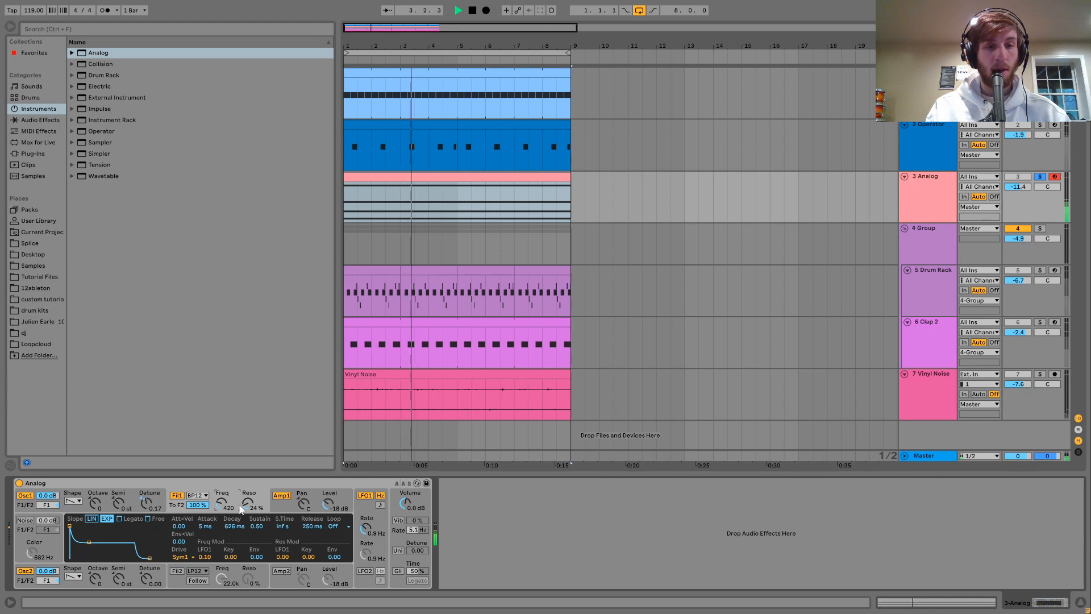
pyautogui.moveTo(366, 529); pyautogui.dragTo(365, 527)
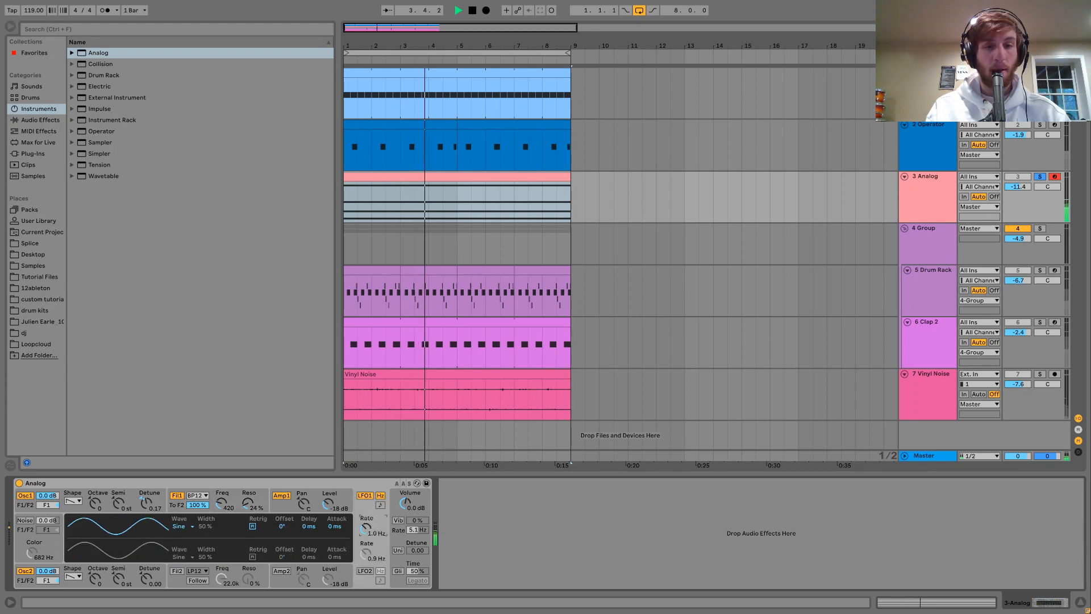
pyautogui.click(230, 492)
pyautogui.moveTo(205, 561); pyautogui.dragTo(205, 559)
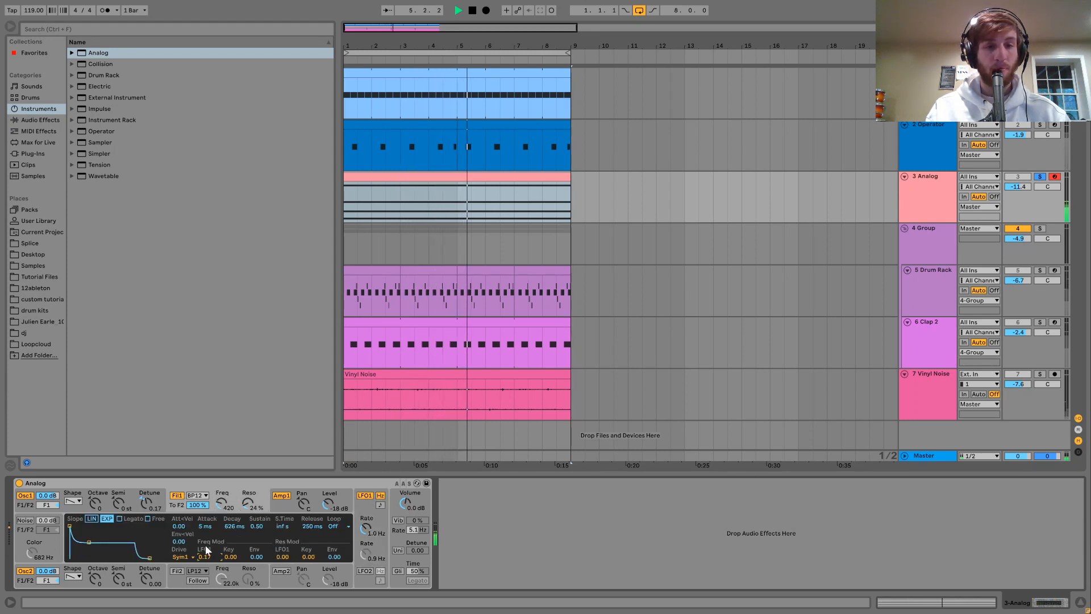
pyautogui.moveTo(221, 500); pyautogui.dragTo(223, 510)
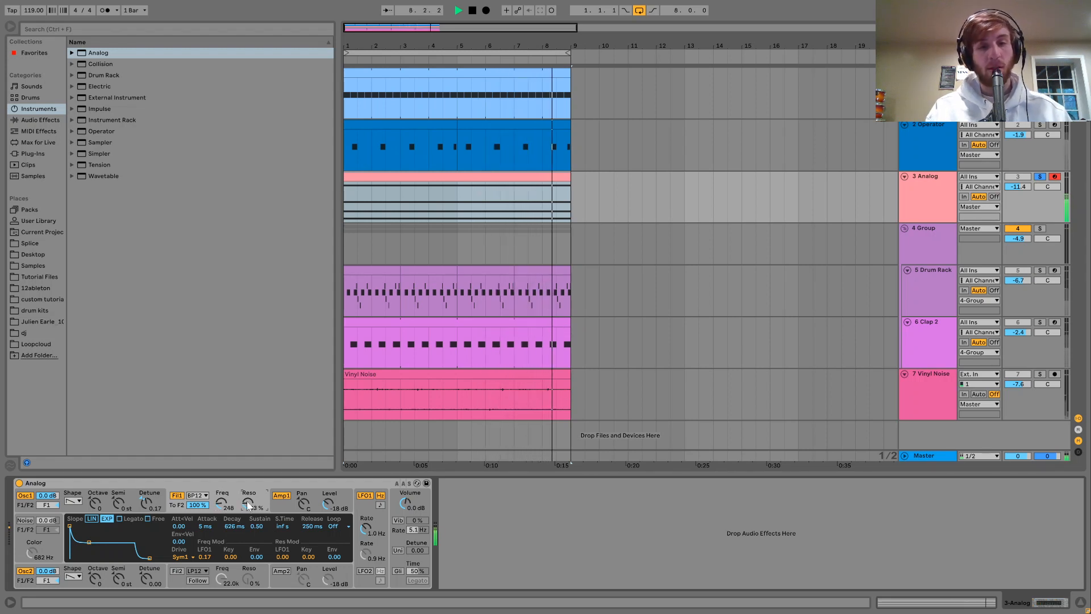
# Step: Enable Analog's vibrato at 46 % and its unison with a detune of 21.09
pyautogui.click(396, 521)
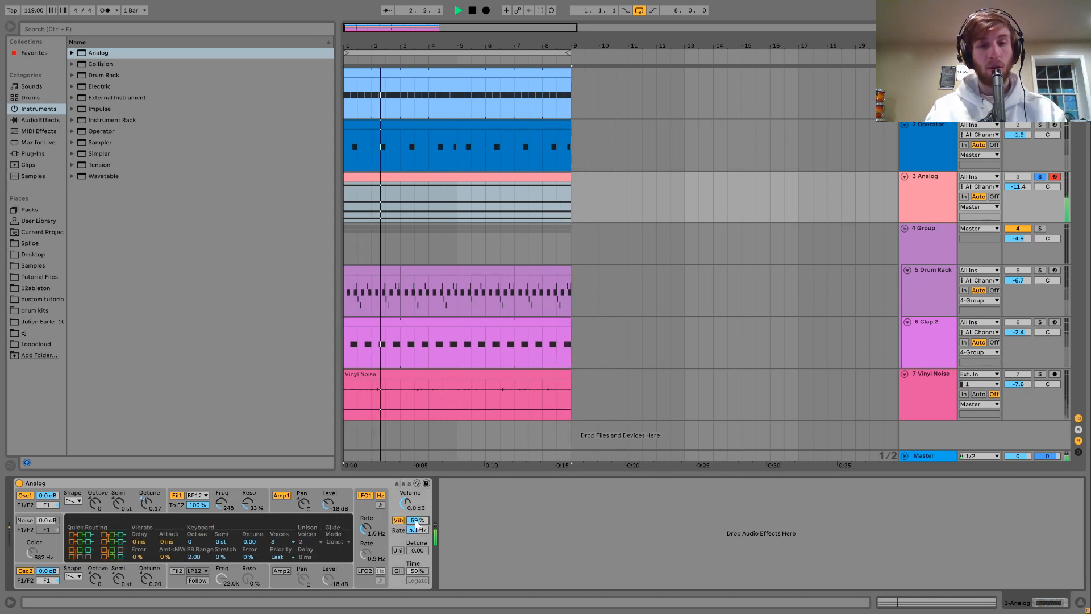
pyautogui.moveTo(417, 520)
pyautogui.mouseDown()
pyautogui.moveTo(400, 552)
pyautogui.moveTo(418, 536)
pyautogui.mouseUp()
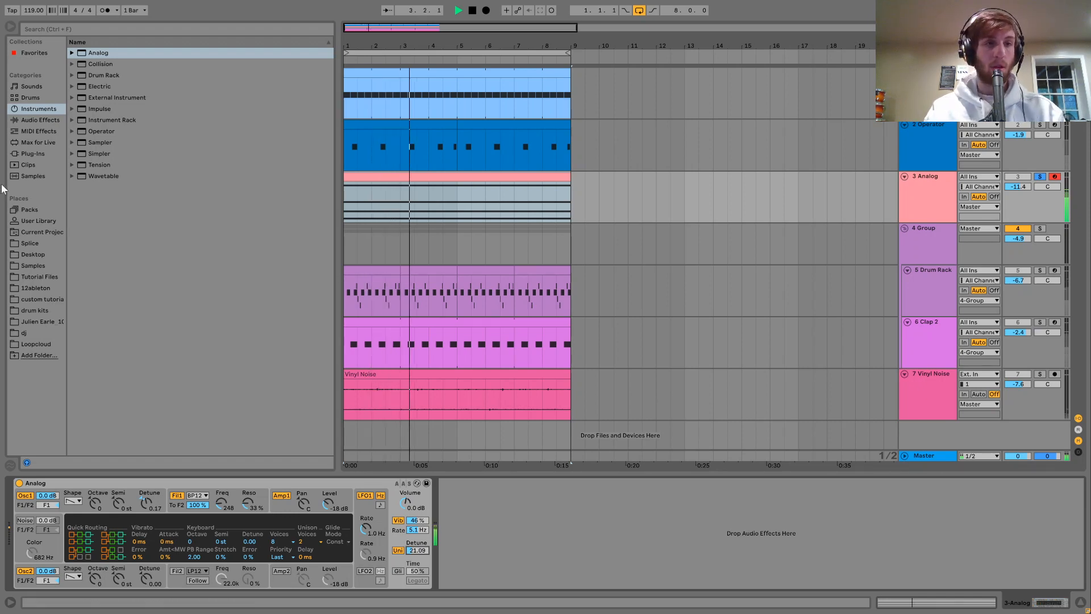
pyautogui.press('space')
# Step: Add a Chorus audio effect after Analog on the pad track and play it back
pyautogui.click(36, 120)
pyautogui.scroll(2, 114, 154)
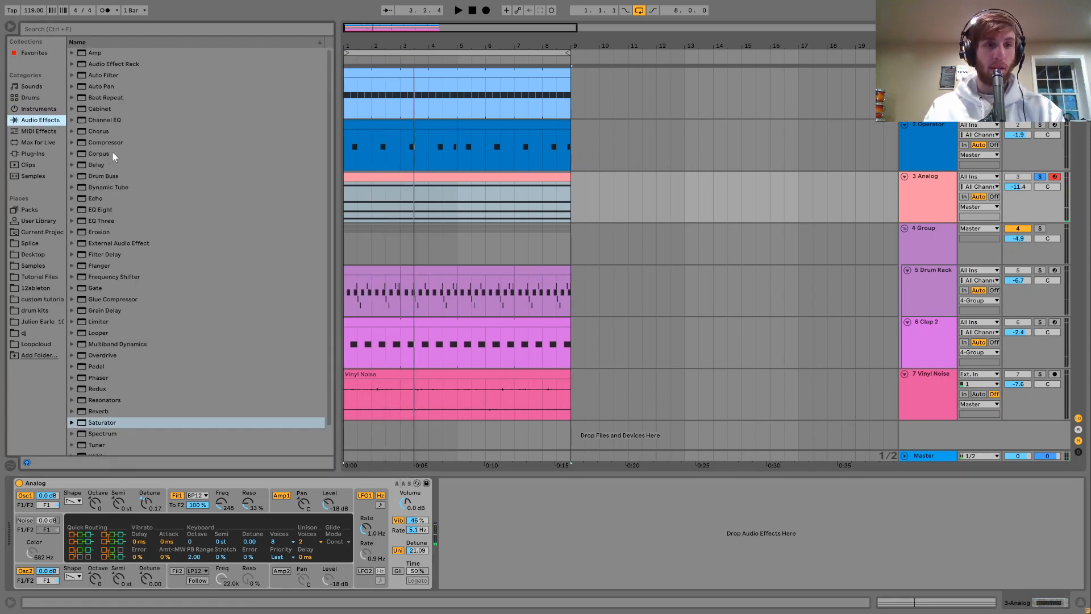
pyautogui.click(99, 131)
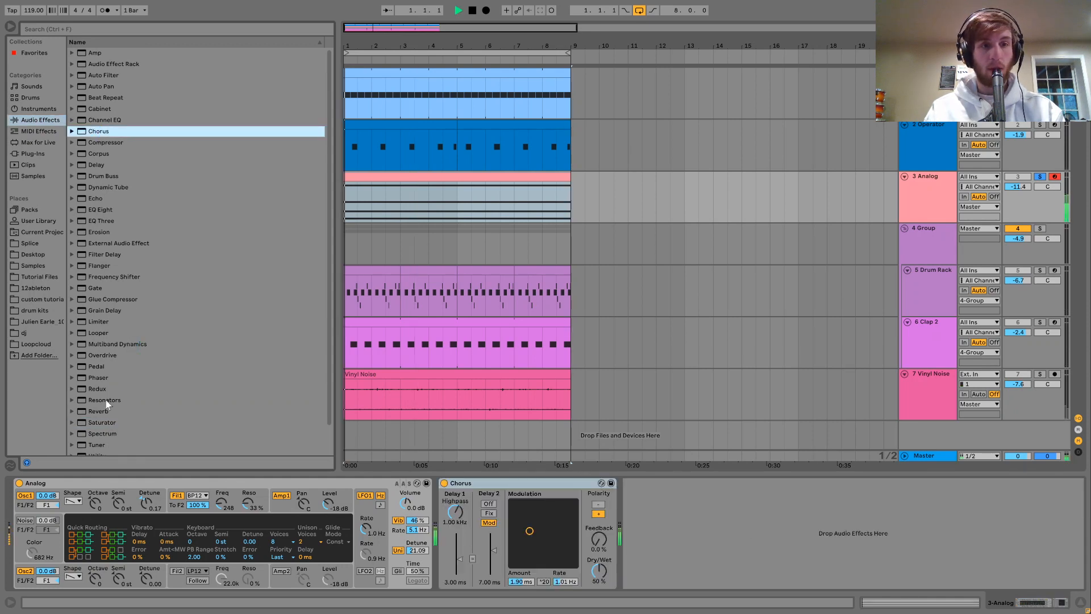
pyautogui.press('space')
# Step: Add a Reverb after the Chorus and lengthen its decay time to 3.02 s
pyautogui.doubleClick(98, 411)
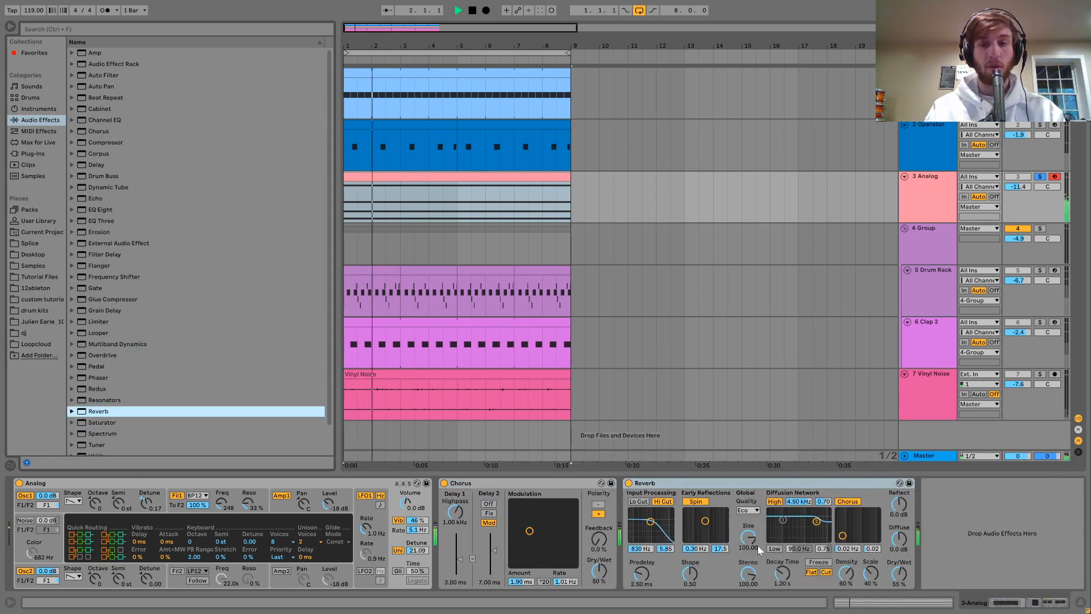
pyautogui.moveTo(783, 574); pyautogui.dragTo(783, 557)
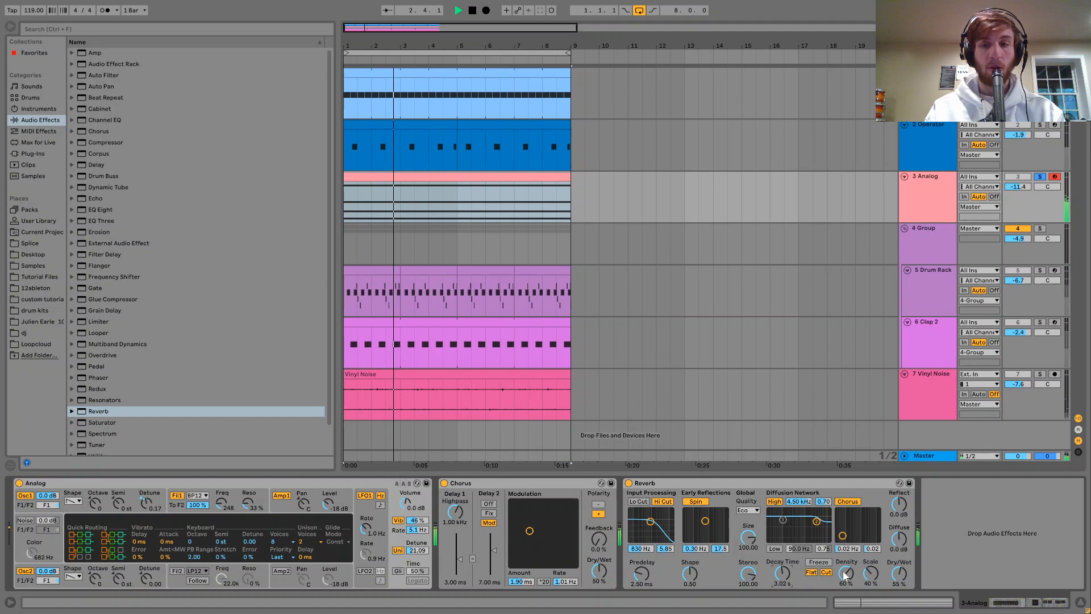
pyautogui.press('space')
# Step: Unsolo the Analog track and lower its volume to -21.4 dB against the full mix
pyautogui.click(1040, 177)
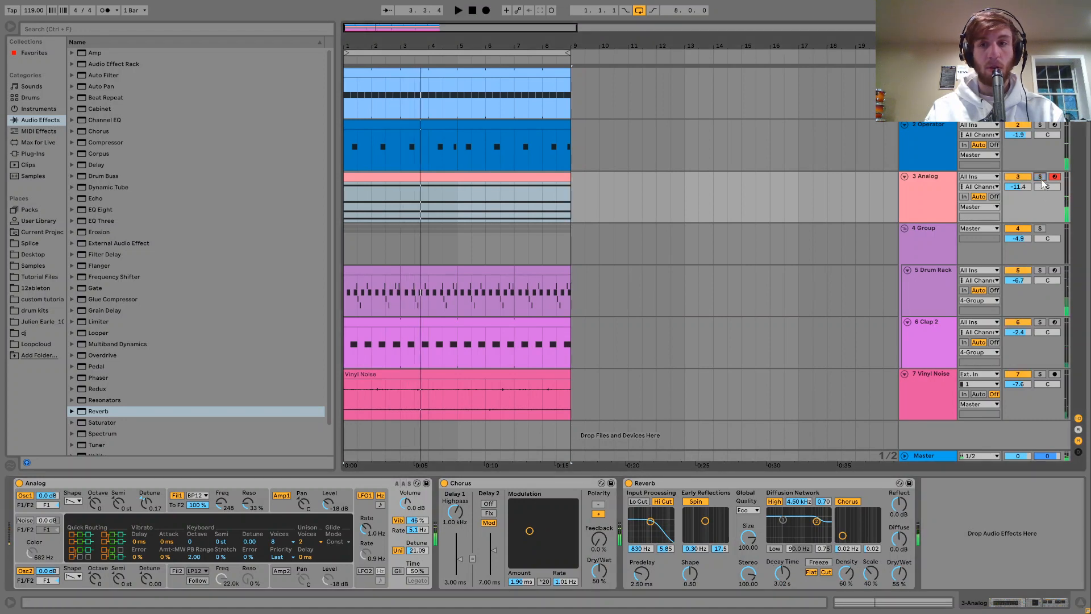
pyautogui.press('space')
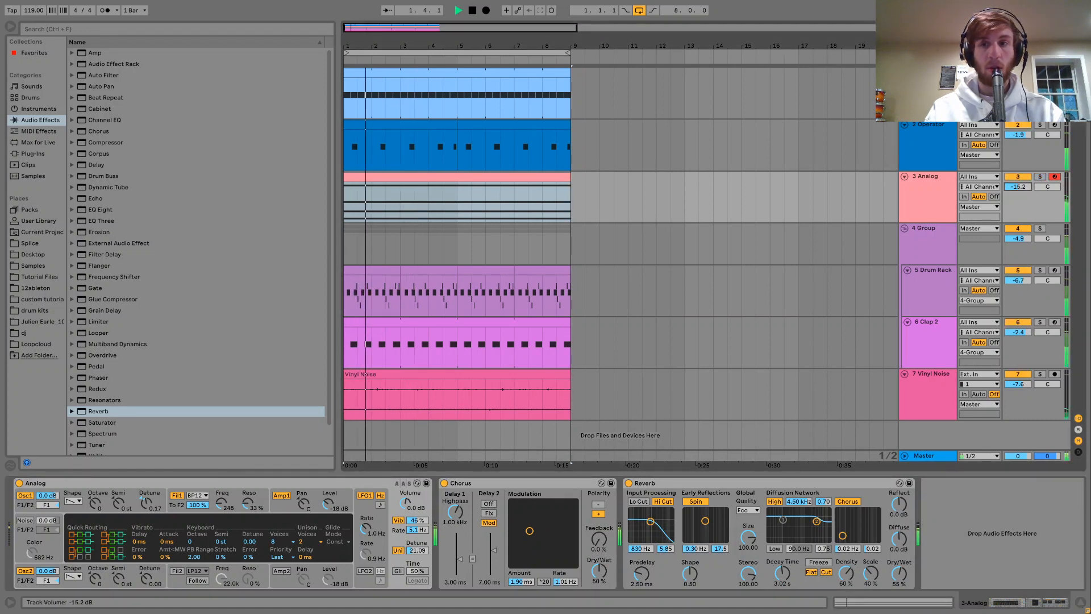
pyautogui.moveTo(1018, 187); pyautogui.dragTo(1017, 193)
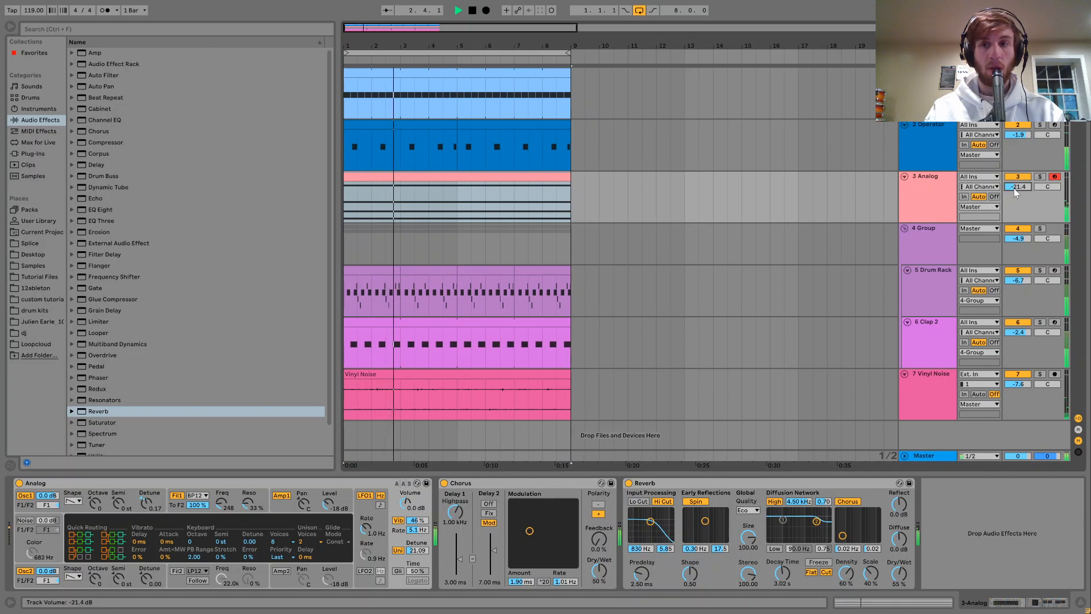
# Step: Add a Compressor to the end of the Analog track's effect chain
pyautogui.click(935, 192)
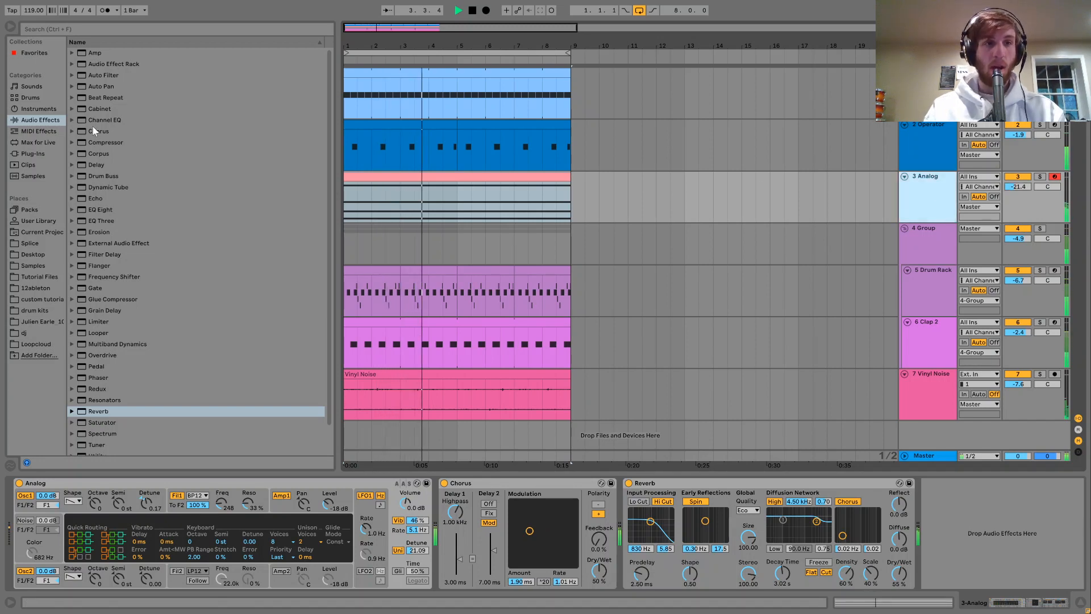
pyautogui.click(115, 142)
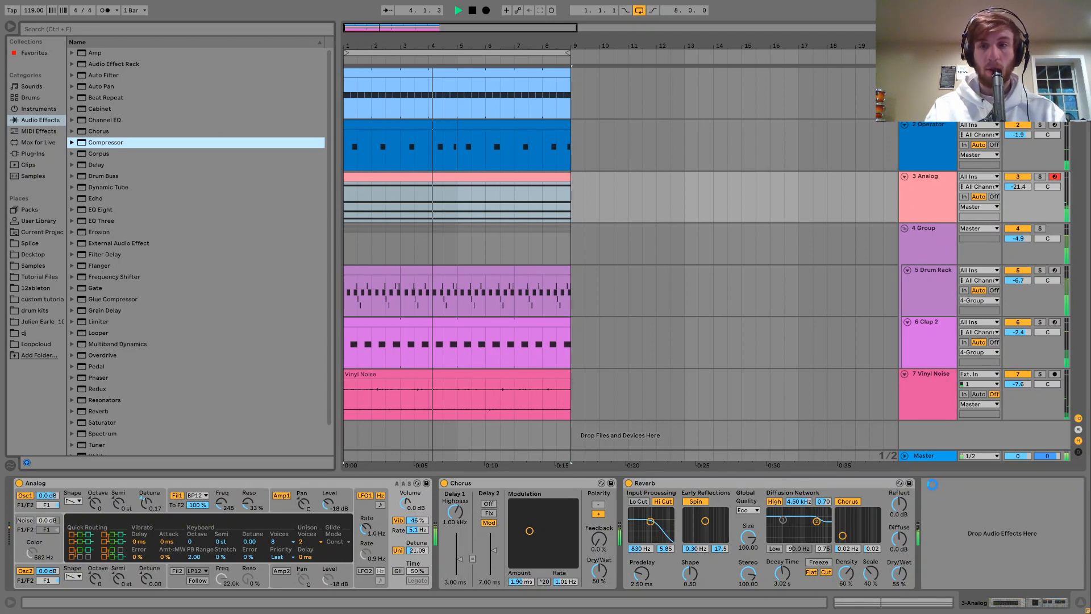
pyautogui.moveTo(932, 484); pyautogui.dragTo(935, 487)
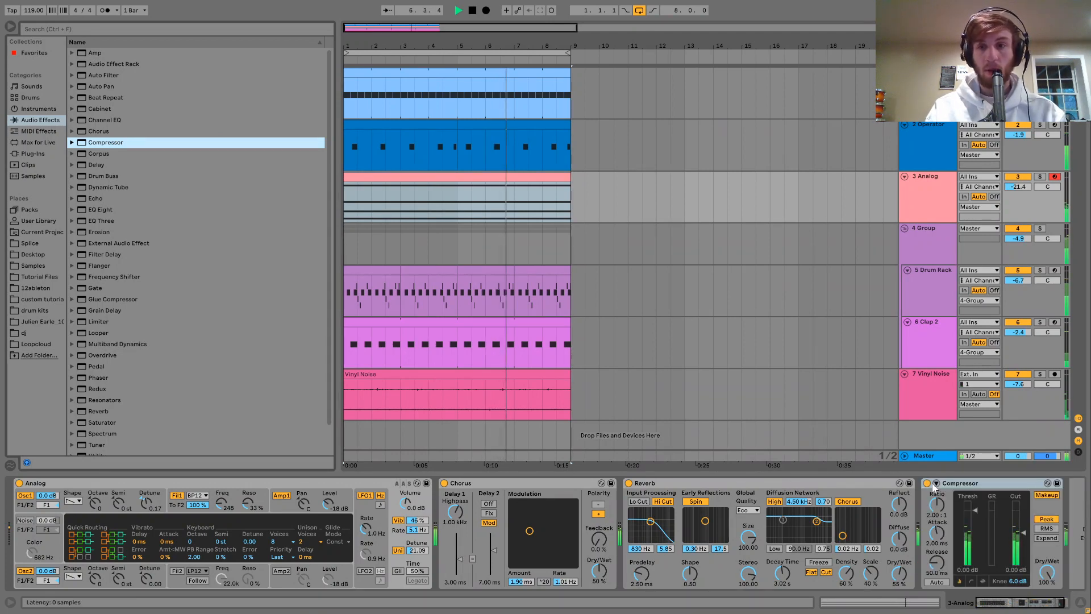
# Step: Sidechain the Compressor to the 1-Kick track and lower its threshold to -31.0 dB
pyautogui.click(935, 483)
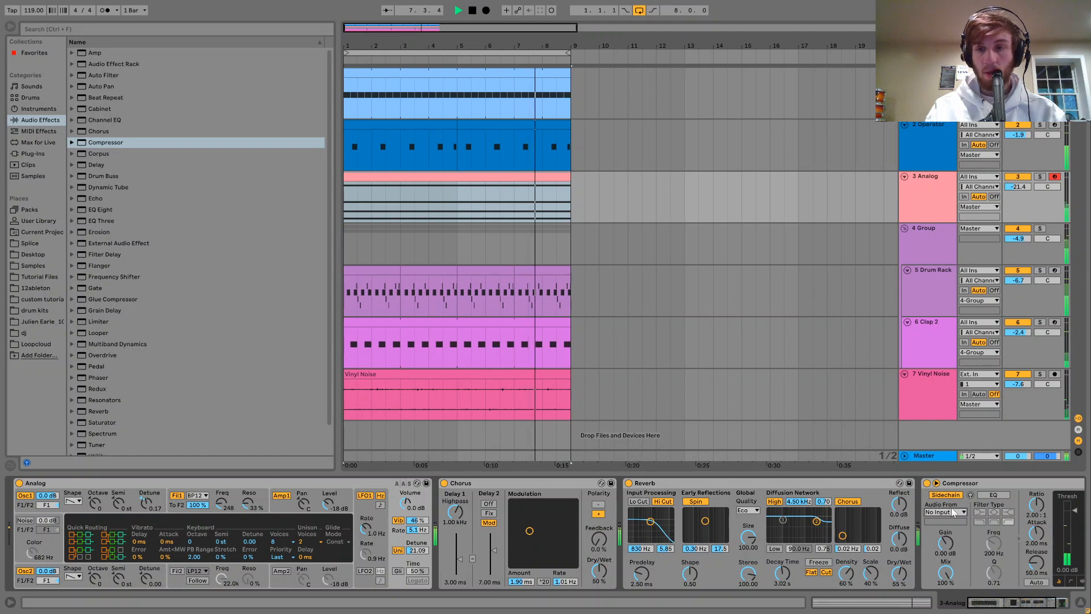
pyautogui.click(954, 512)
pyautogui.click(950, 433)
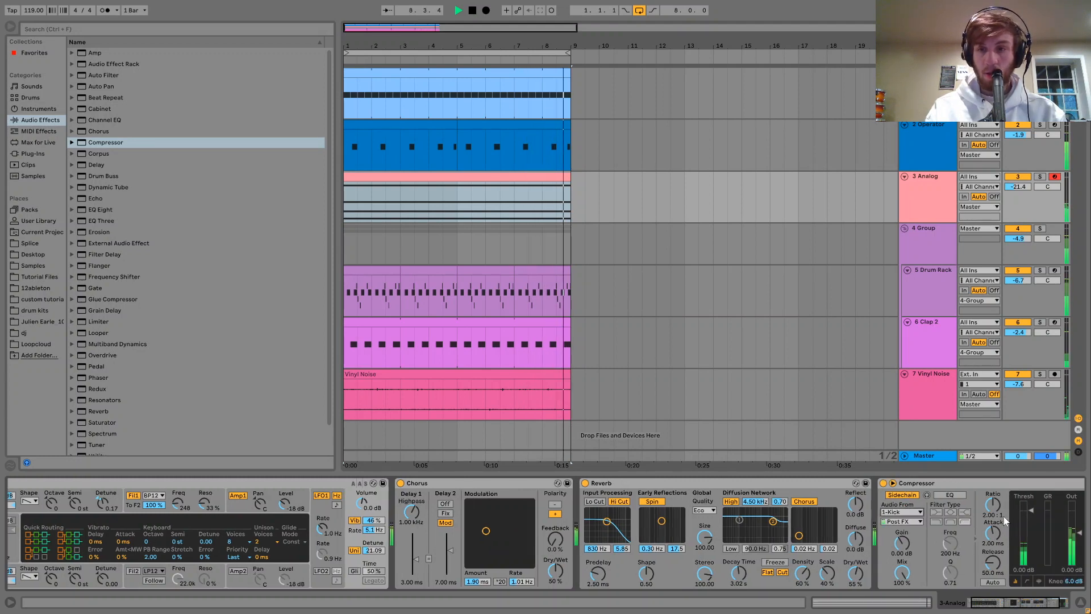
pyautogui.hscroll(3, 1004, 519)
pyautogui.moveTo(981, 563); pyautogui.dragTo(982, 602)
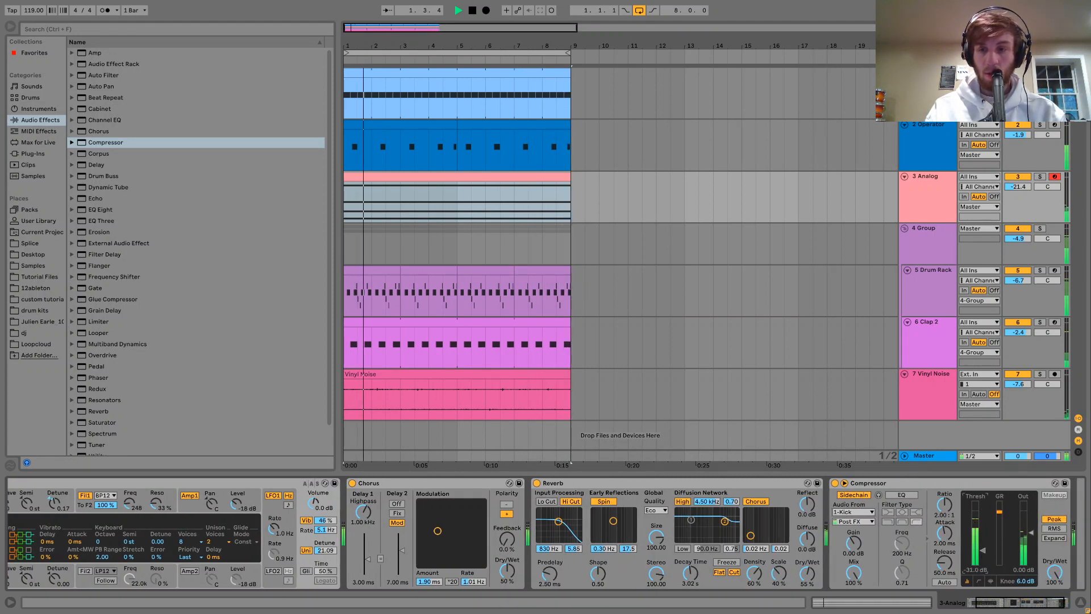
# Step: Set the Analog's first filter frequency to 290 and raise the Analog track's volume to -20.3 dB
pyautogui.hscroll(-3, 440, 538)
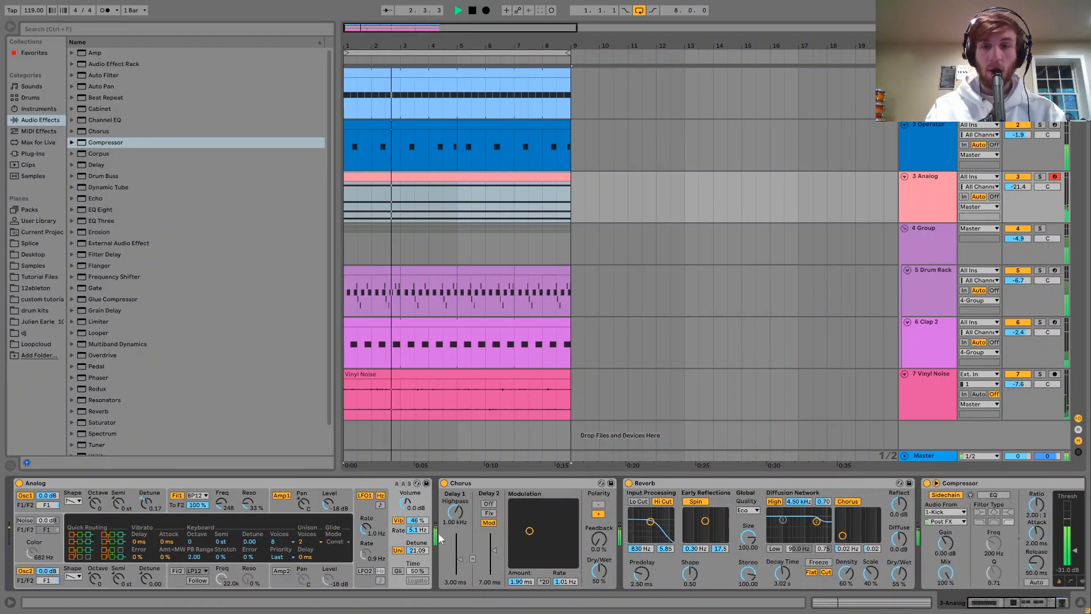
pyautogui.click(95, 506)
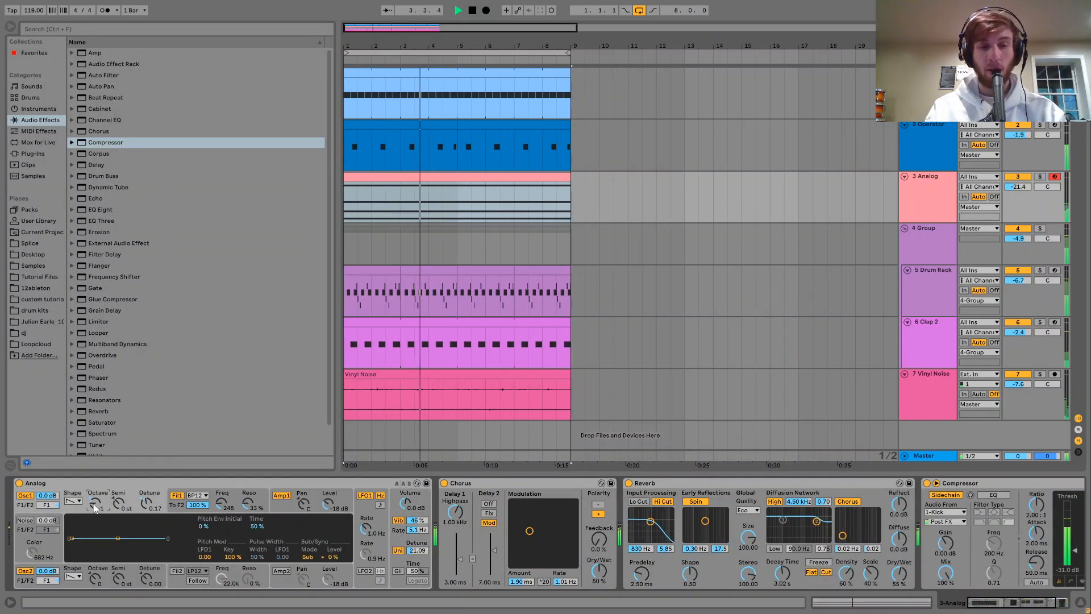
pyautogui.click(225, 505)
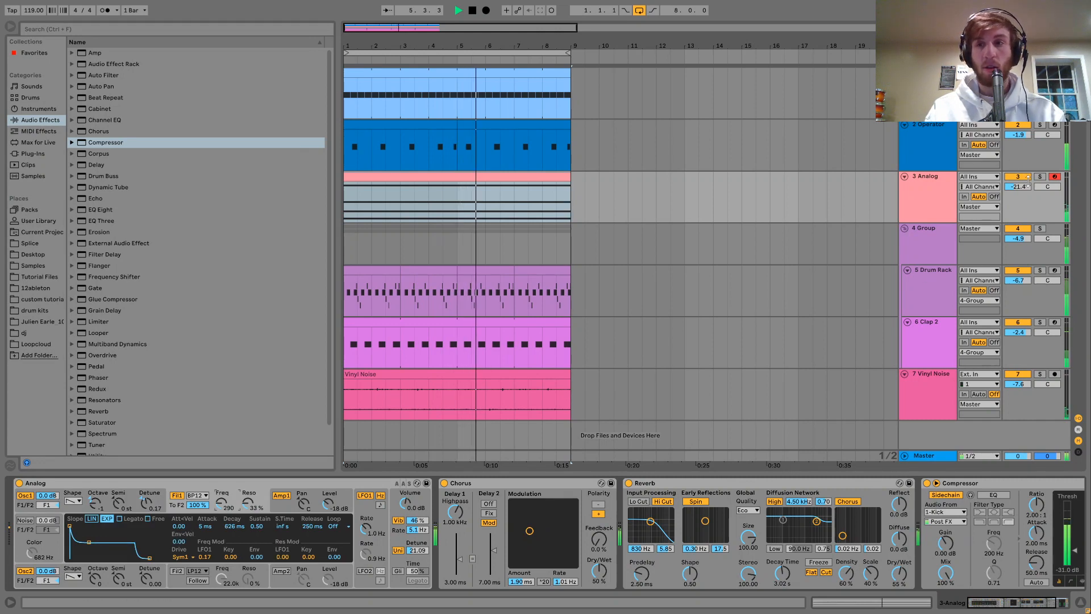
pyautogui.moveTo(1020, 187); pyautogui.dragTo(1020, 184)
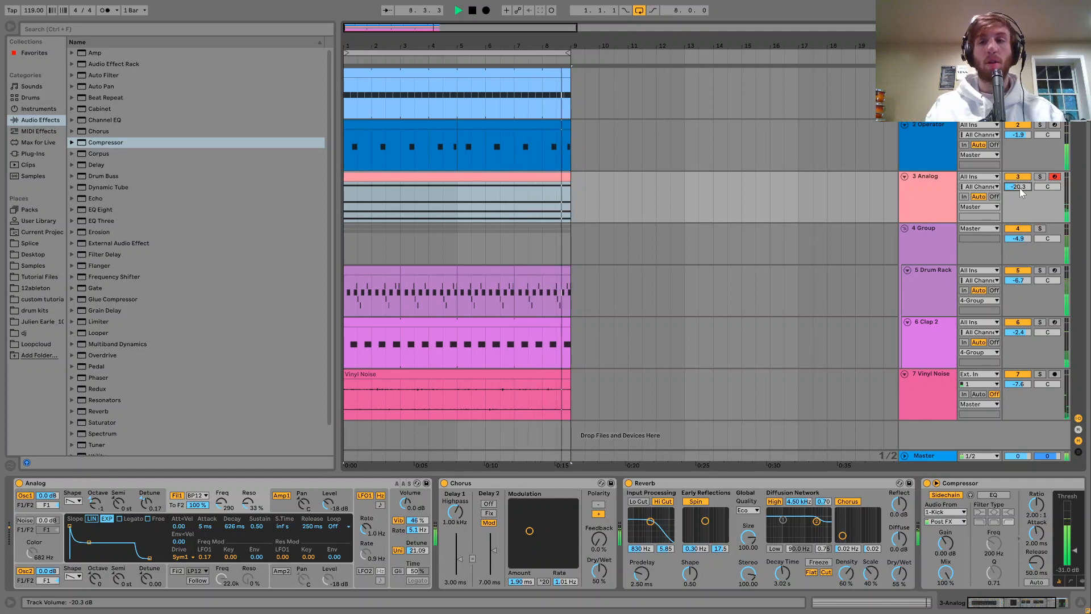
# Step: Insert a MIDI track with an empty Drum Rack below track 5 and rename the drum group as Percussion
pyautogui.click(936, 287)
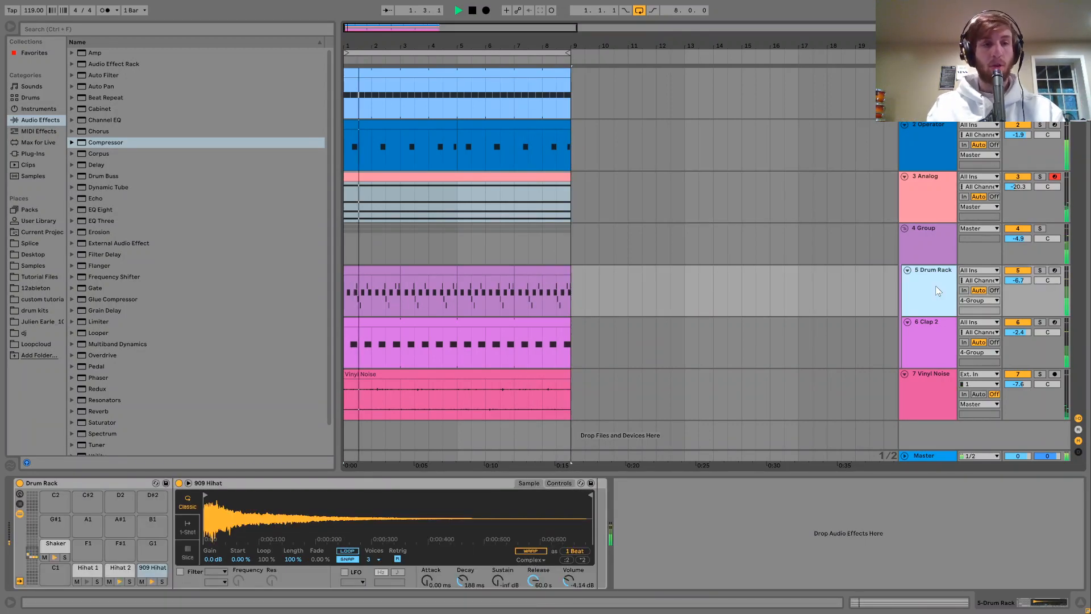
pyautogui.hotkey('ctrl', 'shift', 't')
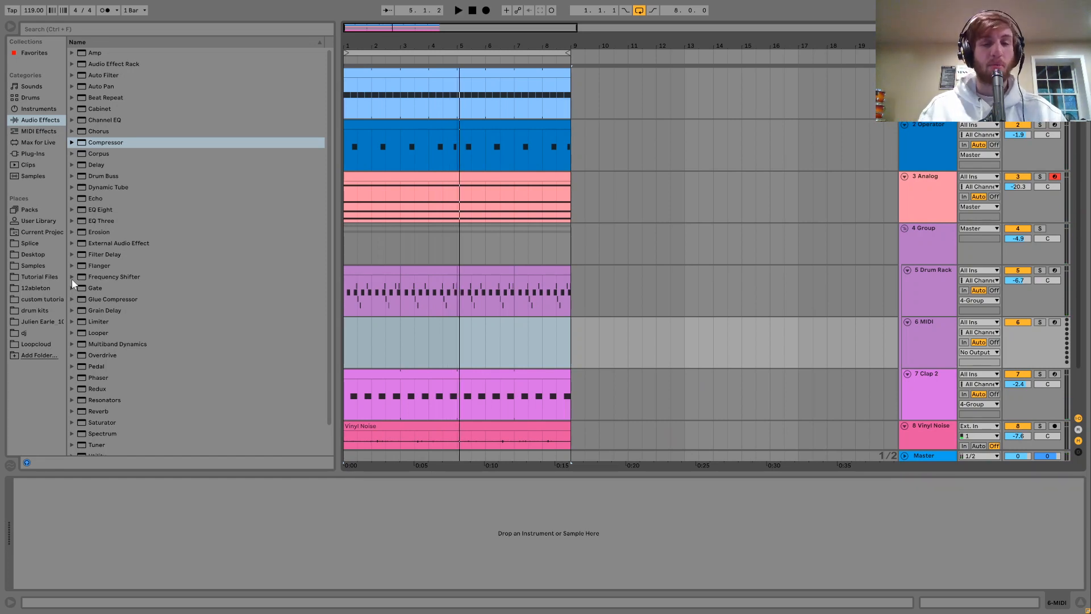
pyautogui.click(24, 99)
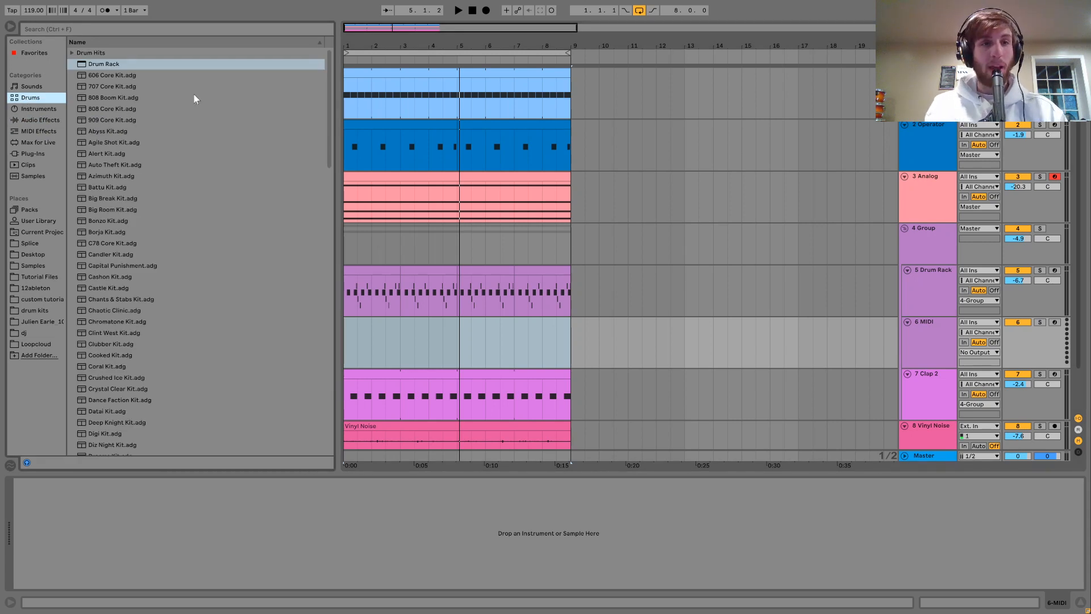
pyautogui.doubleClick(116, 64)
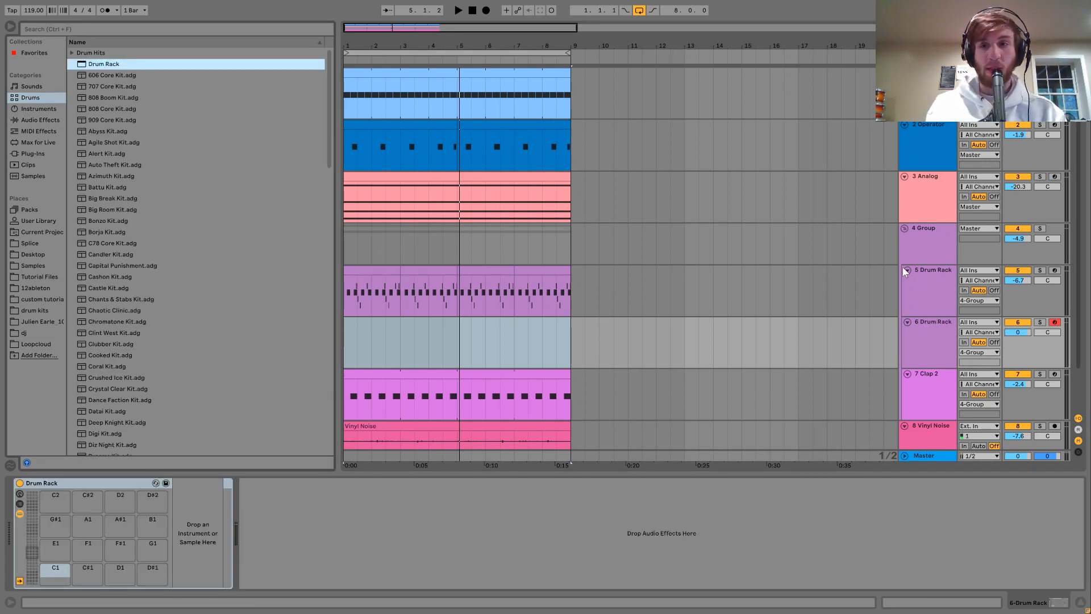
pyautogui.click(915, 253)
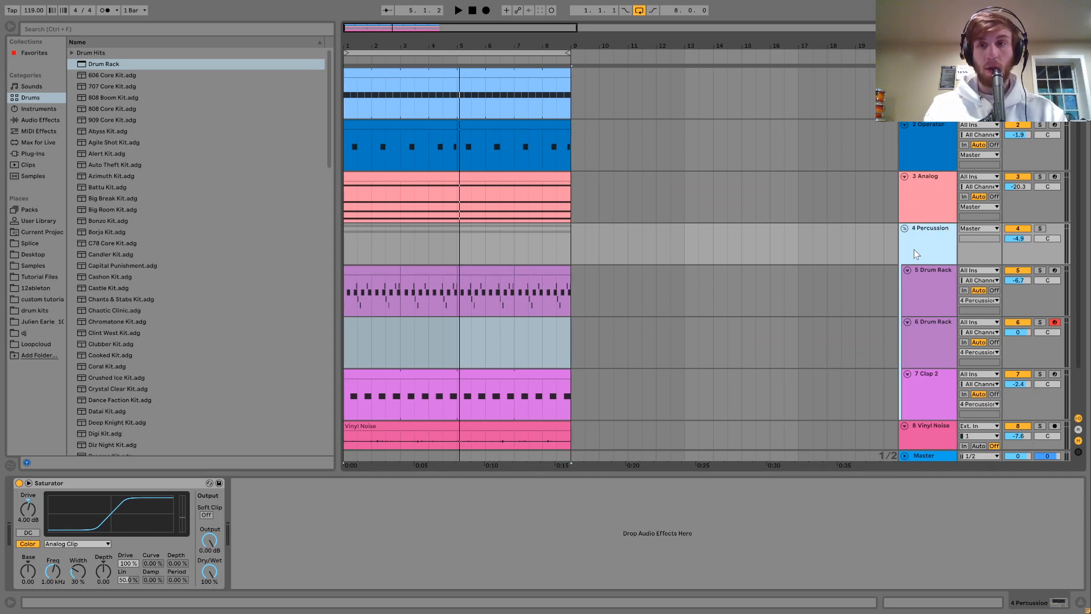
# Step: Load Rimshot.wav from the Mall Grab Breakbeat Techno tutorial files onto pad E1 of the new Drum Rack
pyautogui.click(932, 335)
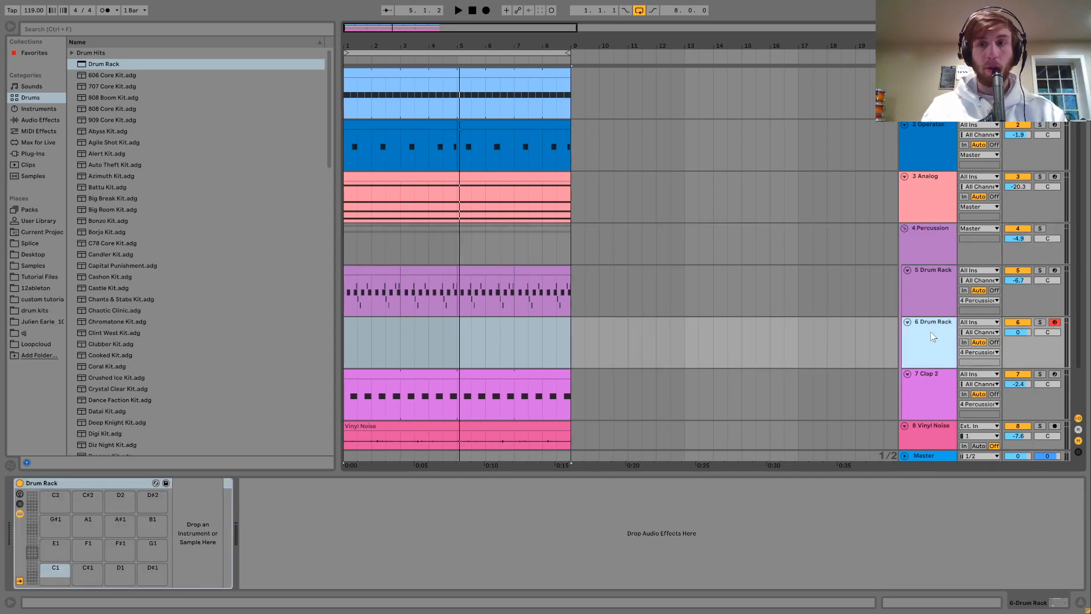
pyautogui.click(41, 277)
pyautogui.scroll(-10, 173, 199)
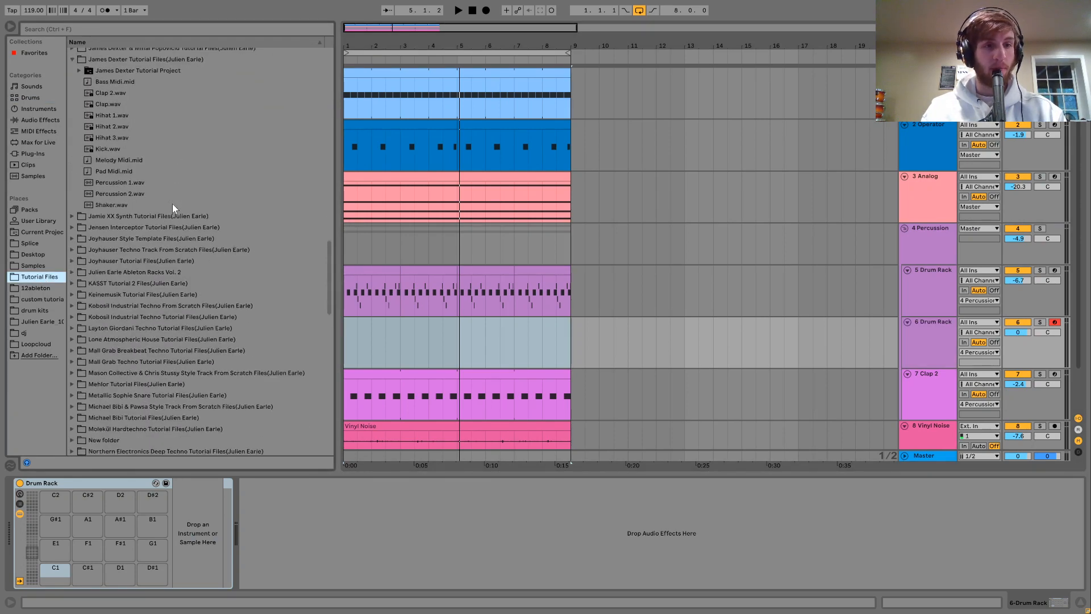
pyautogui.click(110, 234)
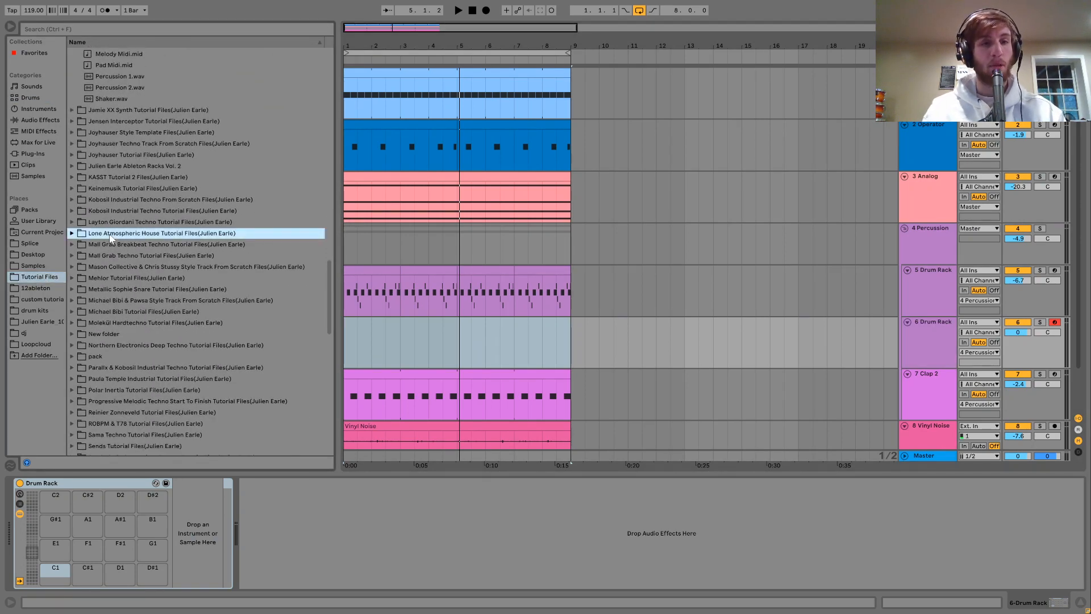
pyautogui.press('Down')
pyautogui.press('Down')
pyautogui.press('Up')
pyautogui.press('Right')
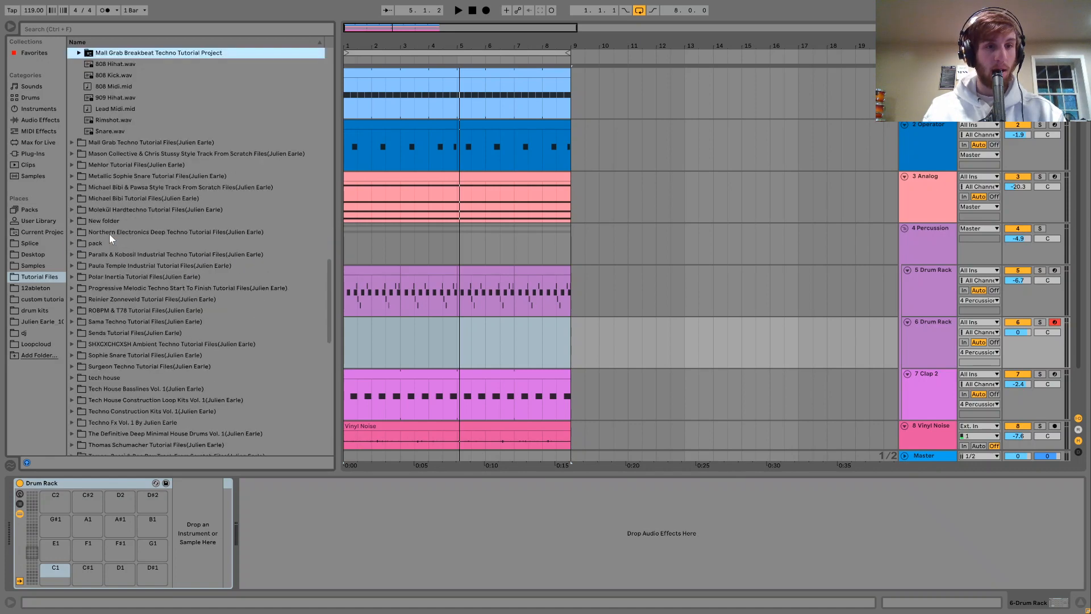
pyautogui.click(102, 122)
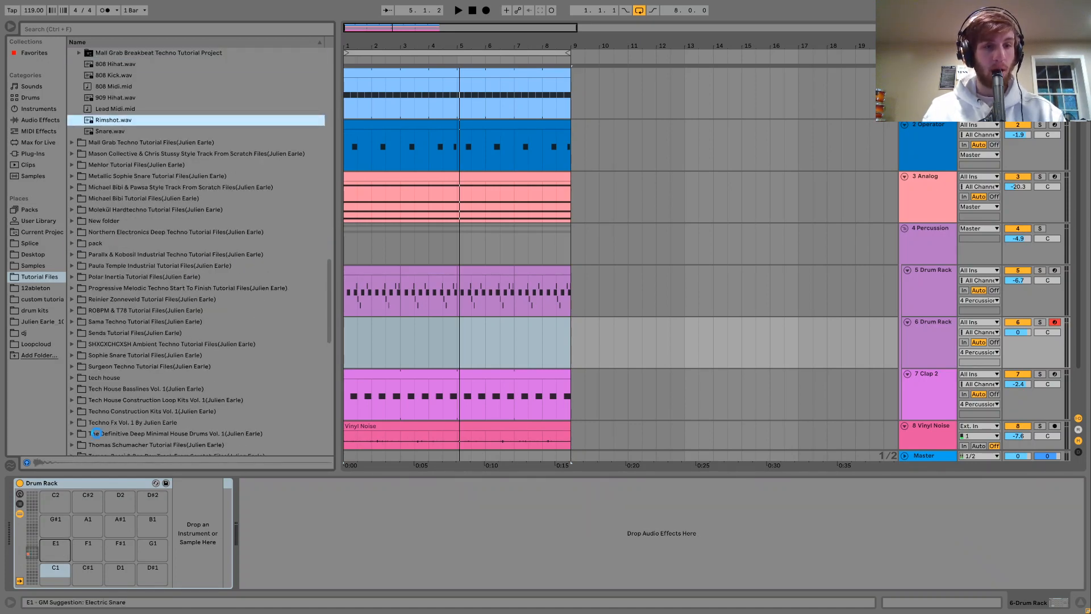
# Step: Audition the Northern Electronics percussion samples and load Percussion 2.wav onto pad F1 and Percussion 3.wav onto pad F#1
pyautogui.doubleClick(113, 231)
pyautogui.click(112, 244)
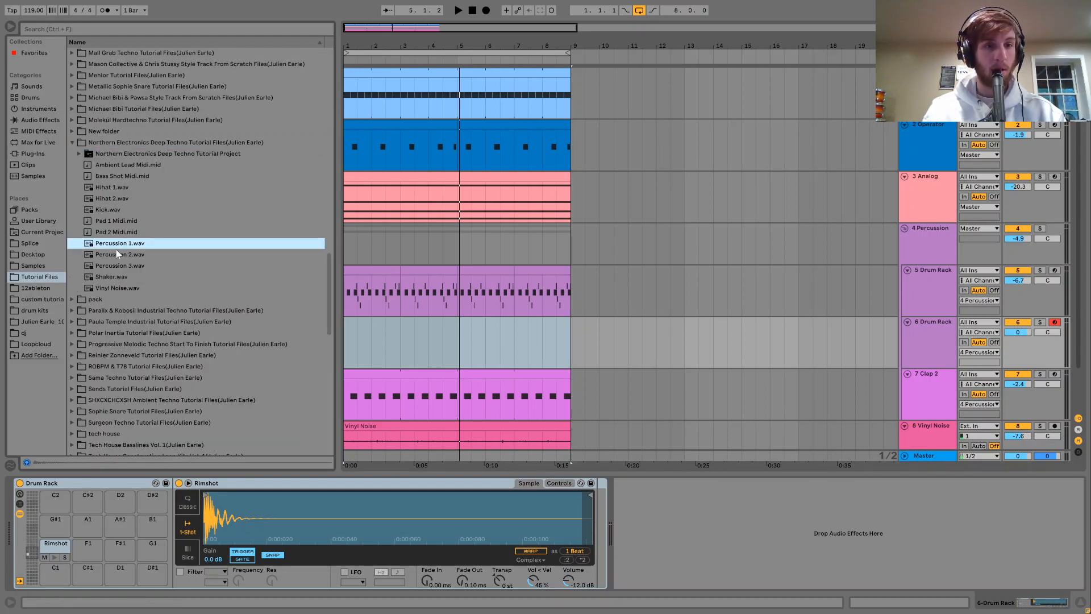
pyautogui.click(118, 254)
pyautogui.click(116, 266)
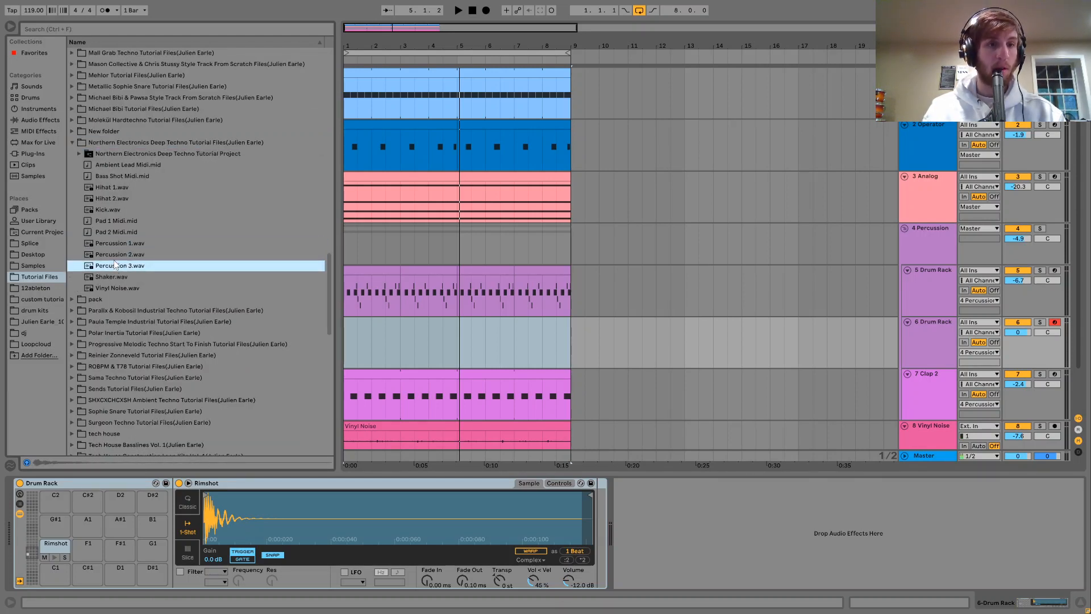
pyautogui.click(117, 254)
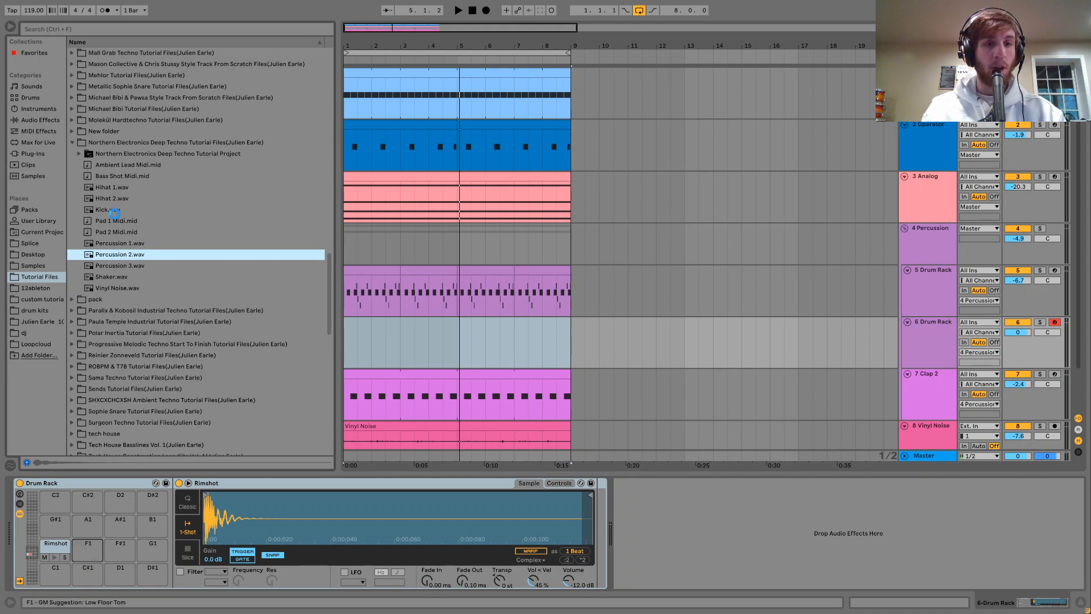
pyautogui.moveTo(114, 266); pyautogui.dragTo(121, 546)
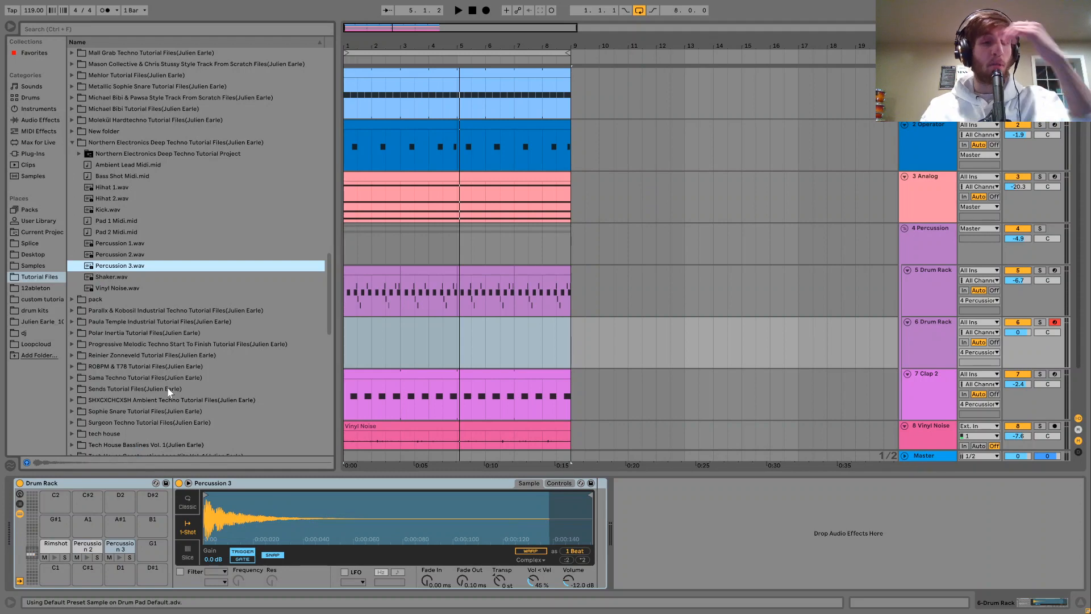
# Step: Play the arrangement loop from its start and check the Operator track's devices during playback
pyautogui.scroll(-5, 166, 387)
pyautogui.scroll(-4, 169, 391)
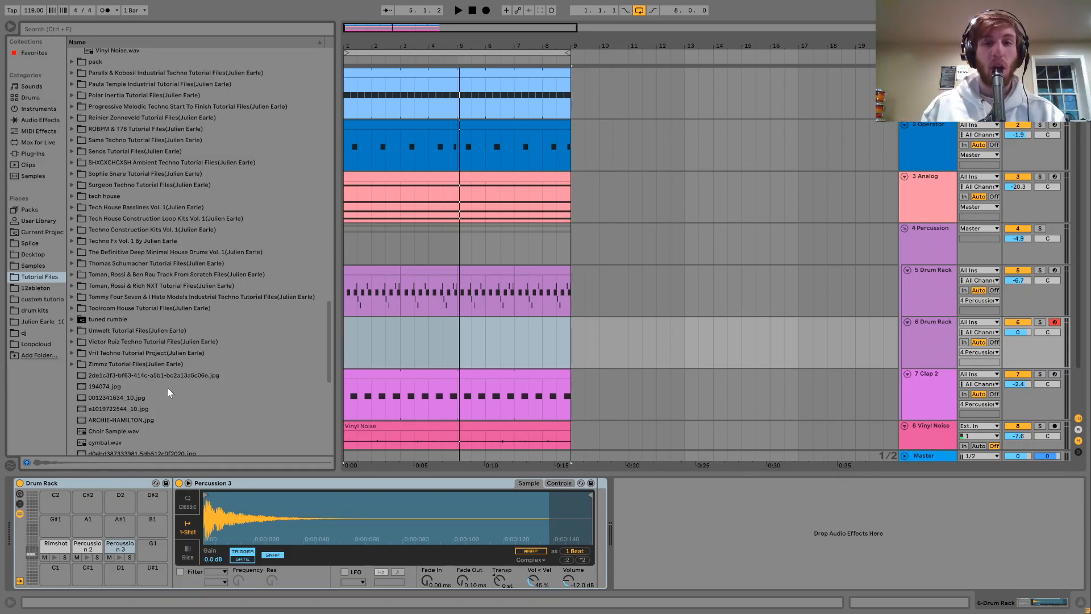
pyautogui.press('space')
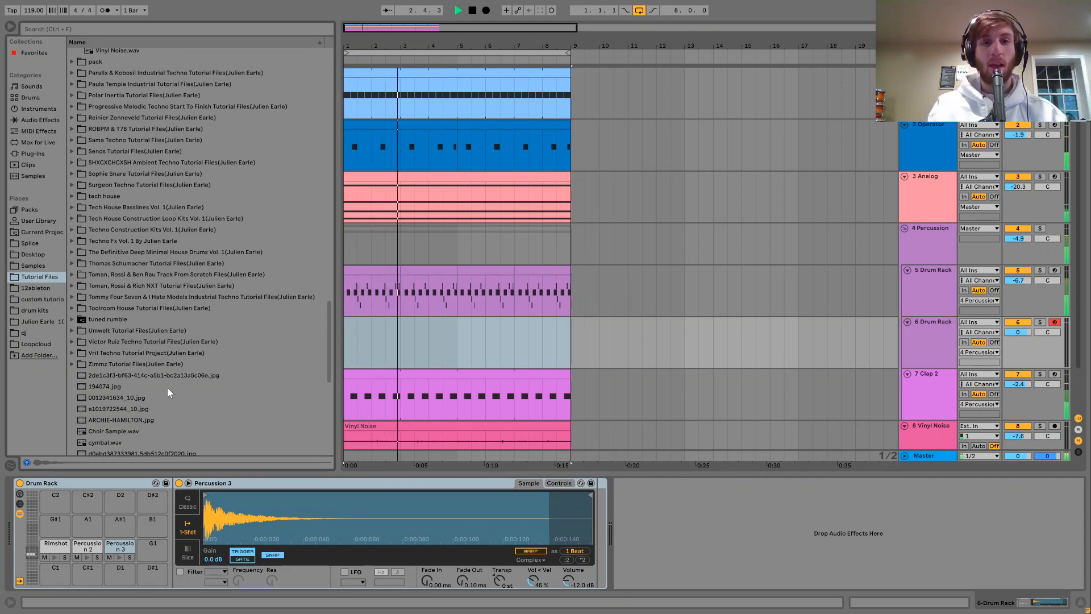
pyautogui.press('space')
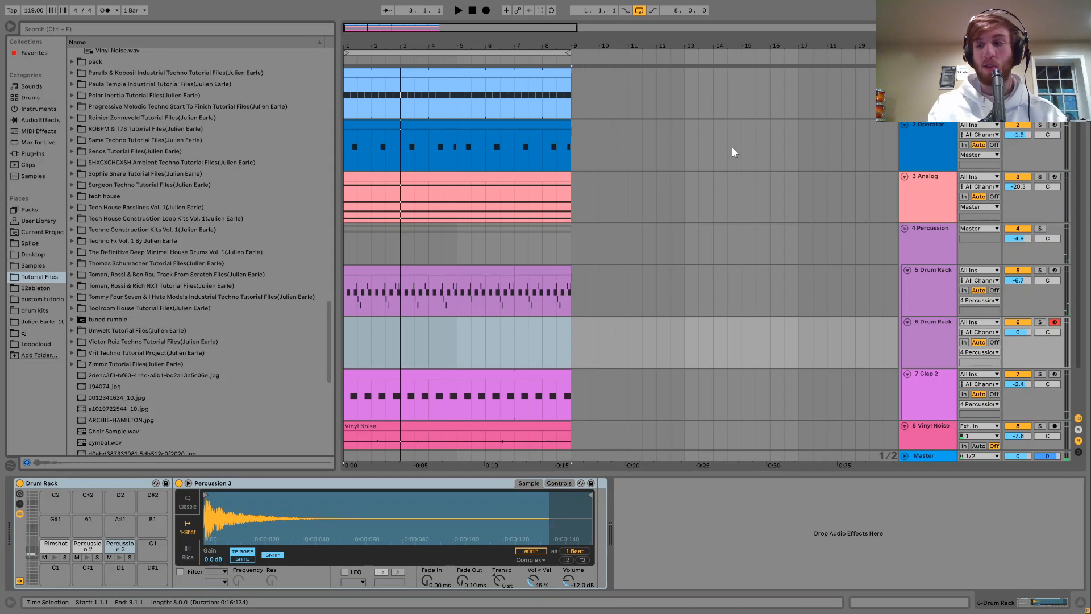
pyautogui.press('space')
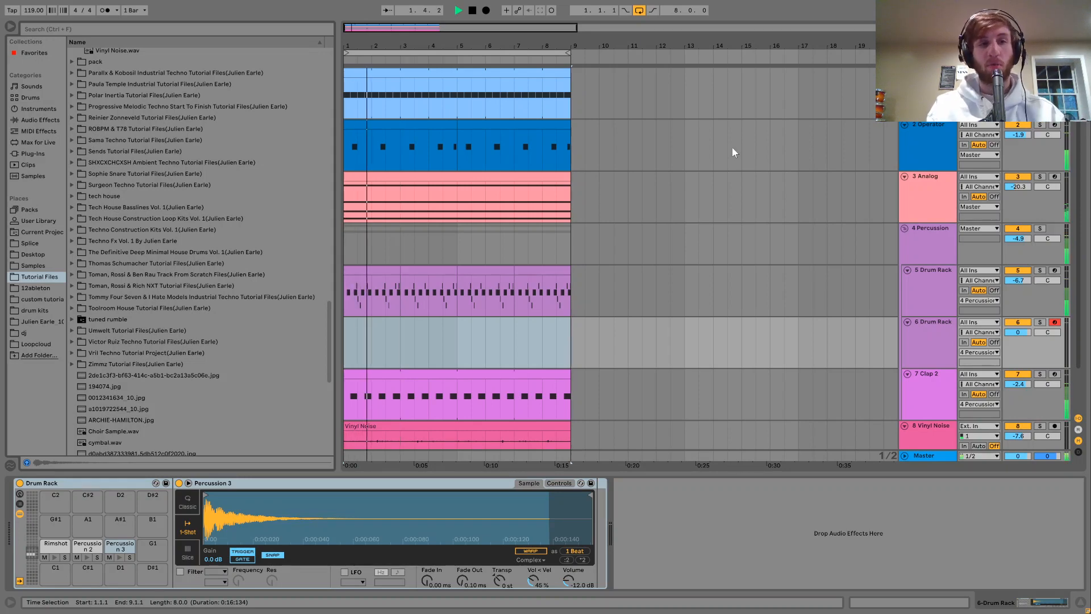
pyautogui.click(932, 157)
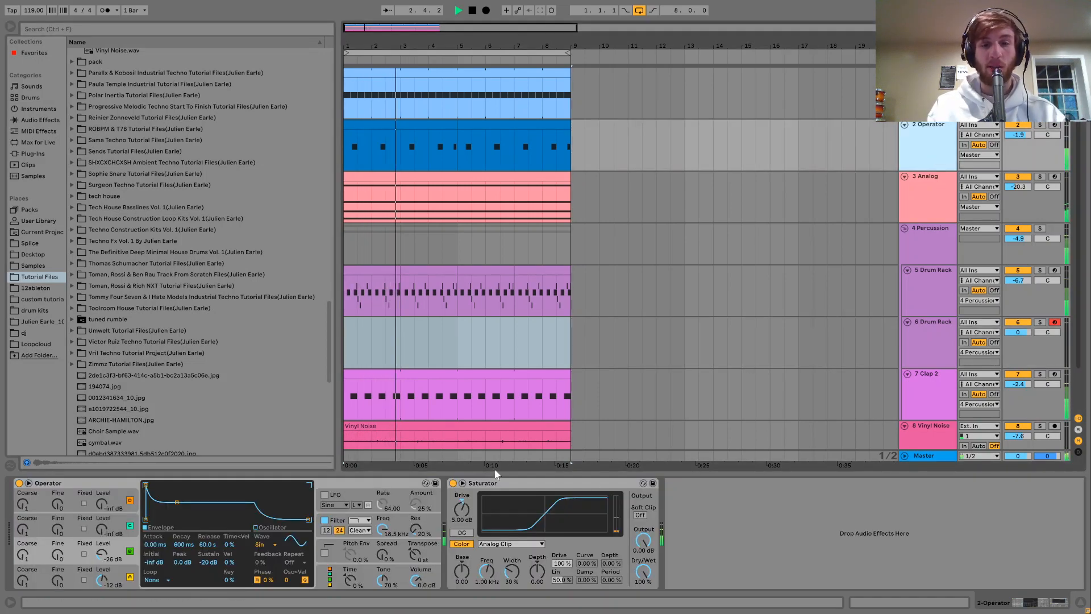
pyautogui.press('space')
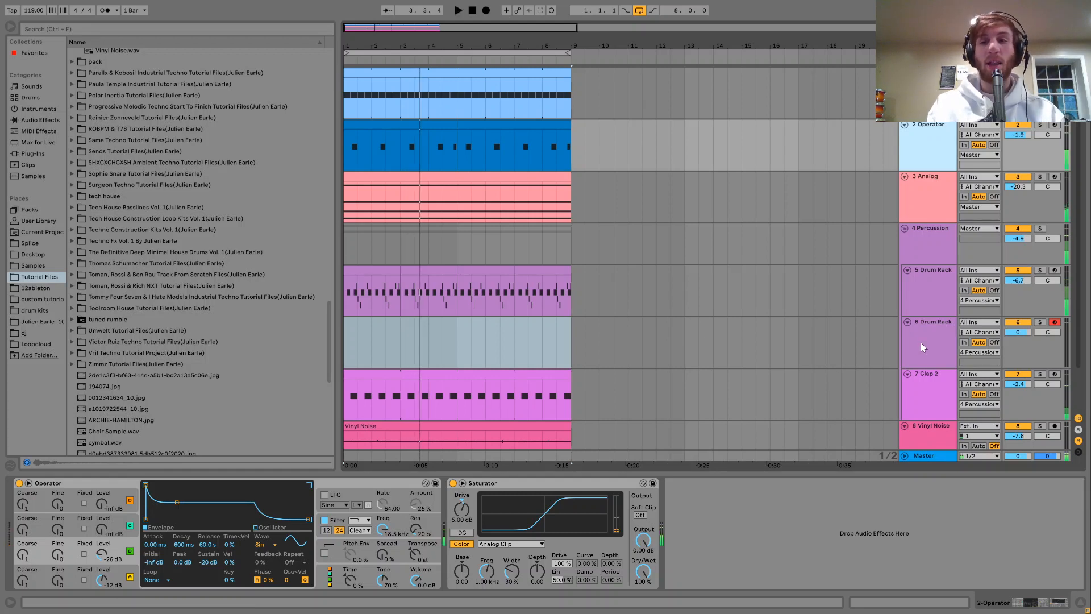
# Step: Open the Toman, Rossi & Ben Rau Track From Scratch files and audition the three percussion samples for the second Drum Rack
pyautogui.click(922, 346)
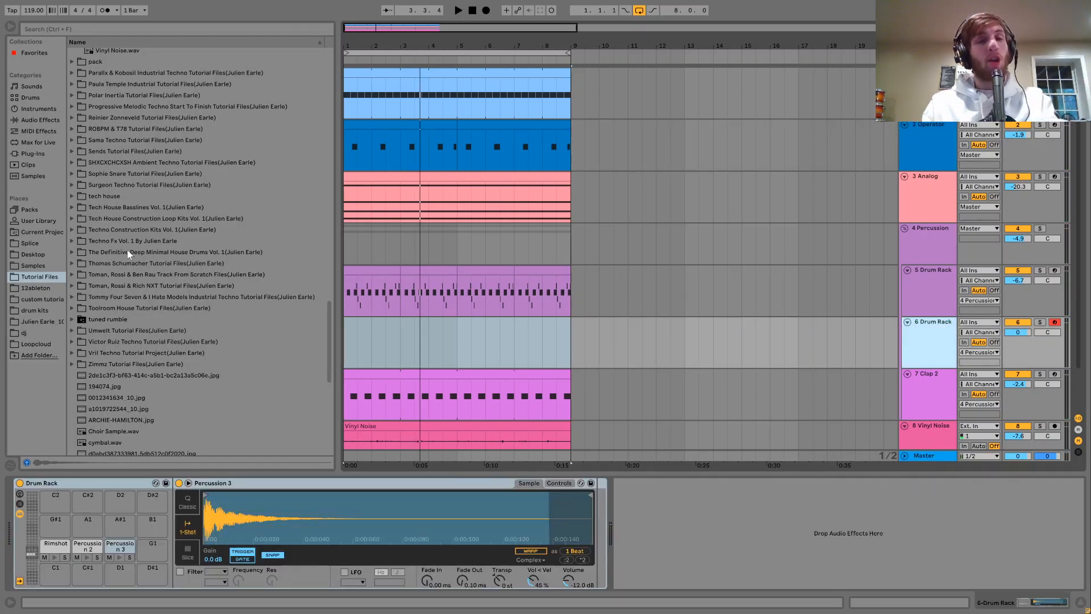
pyautogui.scroll(-1, 127, 251)
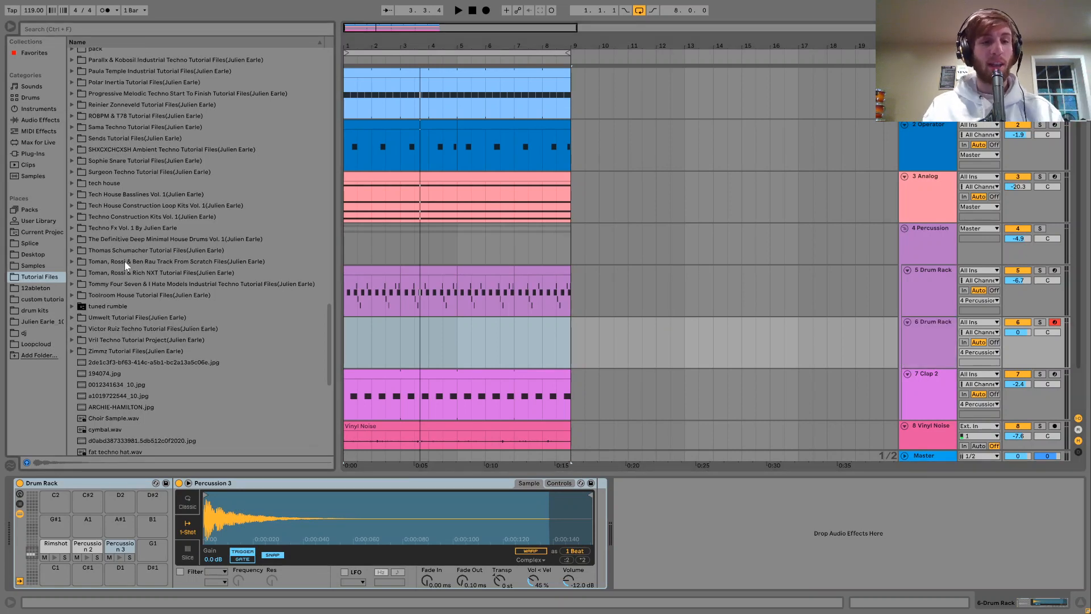
pyautogui.click(121, 262)
pyautogui.press('Right')
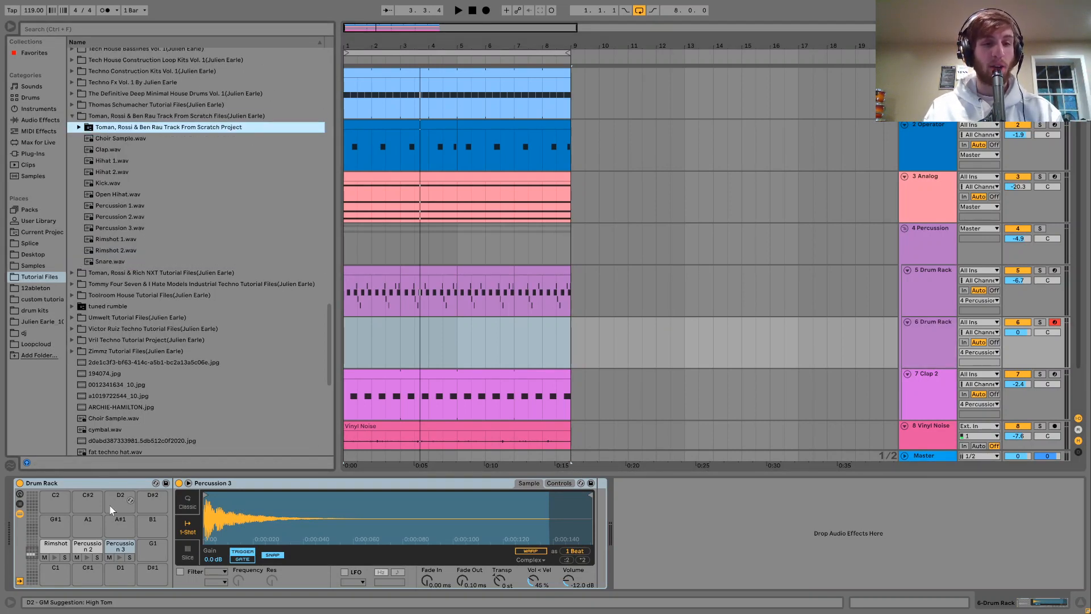
pyautogui.click(120, 218)
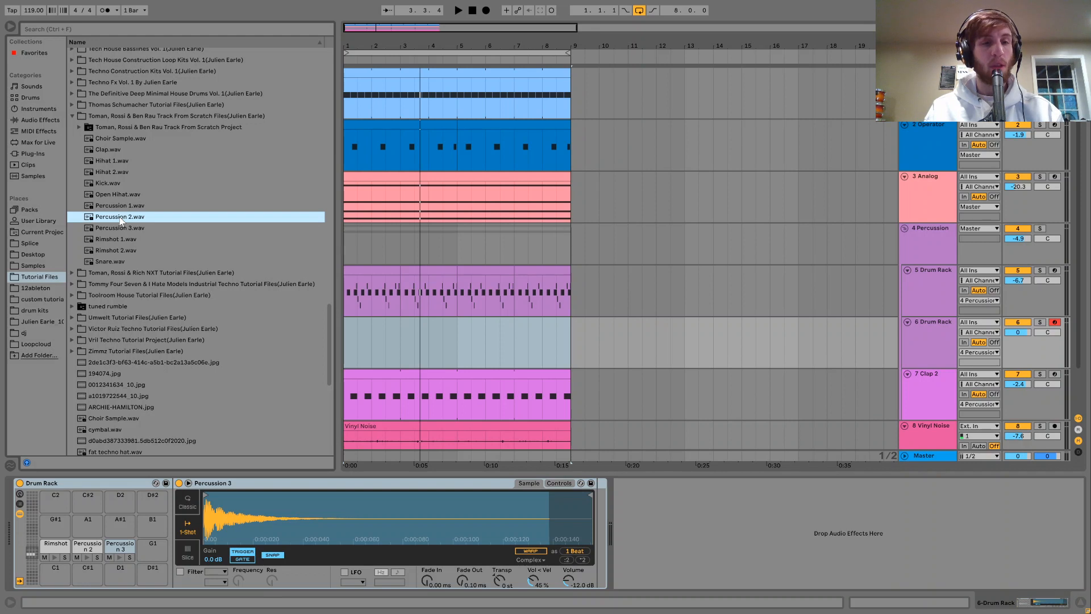
pyautogui.press('Up')
pyautogui.press('Down')
pyautogui.press('Down')
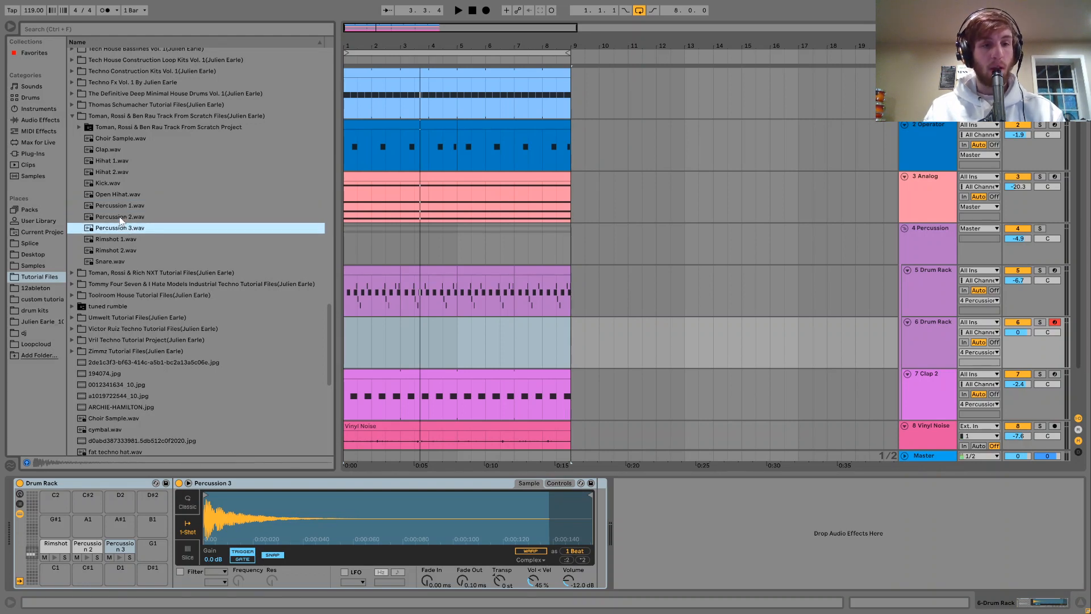
pyautogui.press('Down')
pyautogui.press('Up')
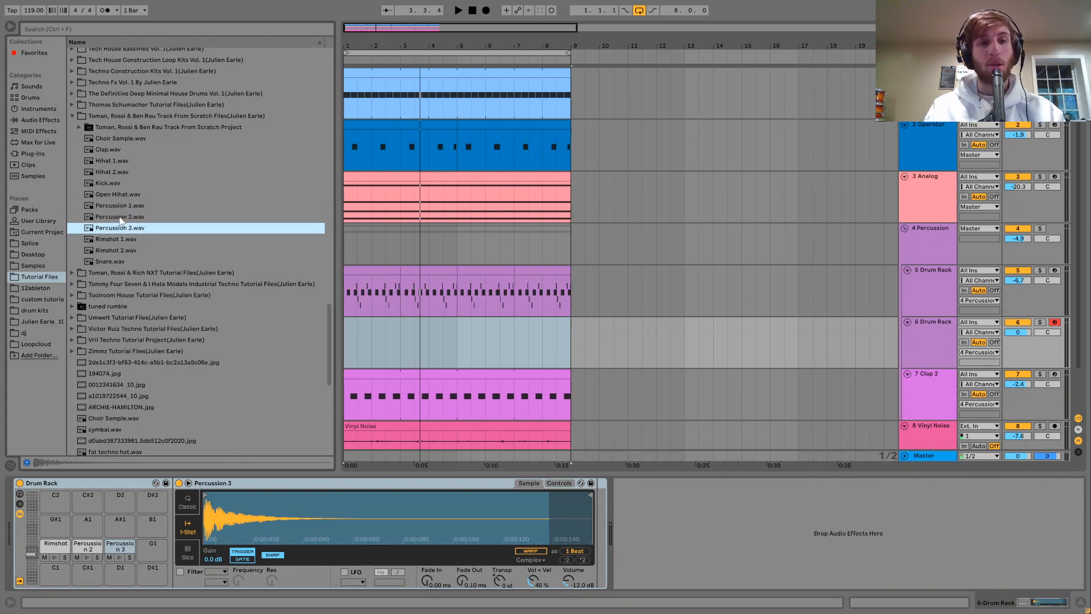
# Step: Compare the folder's two rimshots and load Rimshot 1.wav onto pad G1 and Rimshot 2.wav onto pad B1
pyautogui.press('Down')
pyautogui.press('Down')
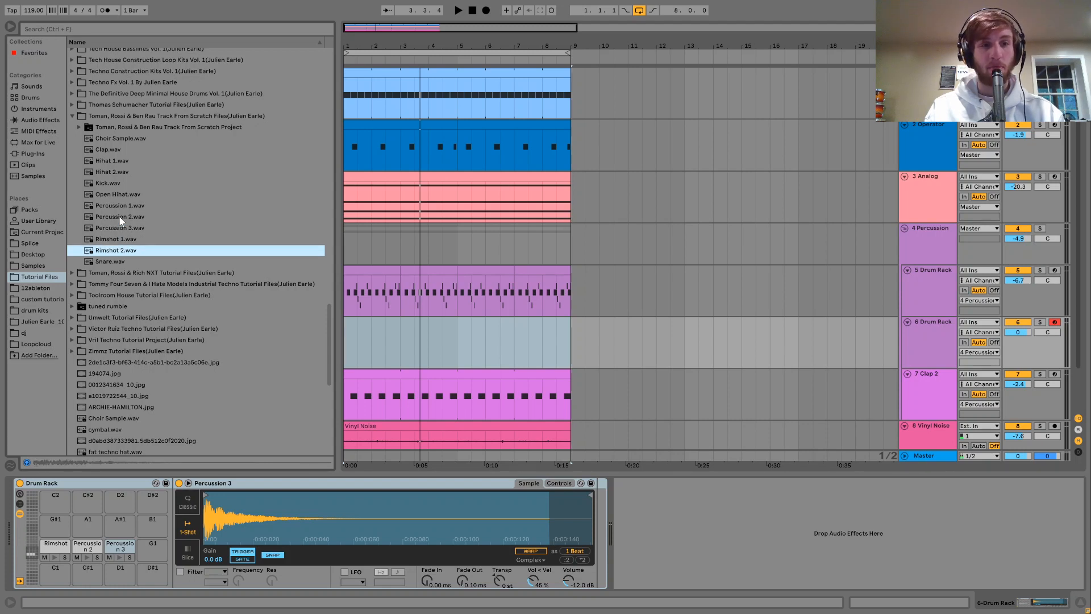
pyautogui.press('Up')
pyautogui.press('Down')
pyautogui.press('Up')
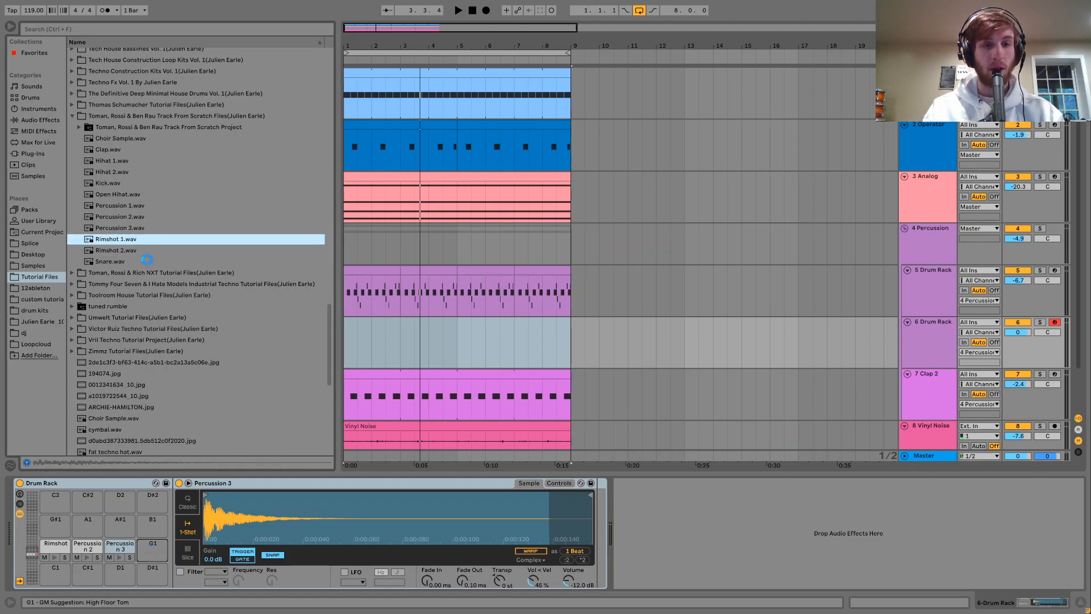
pyautogui.press('Down')
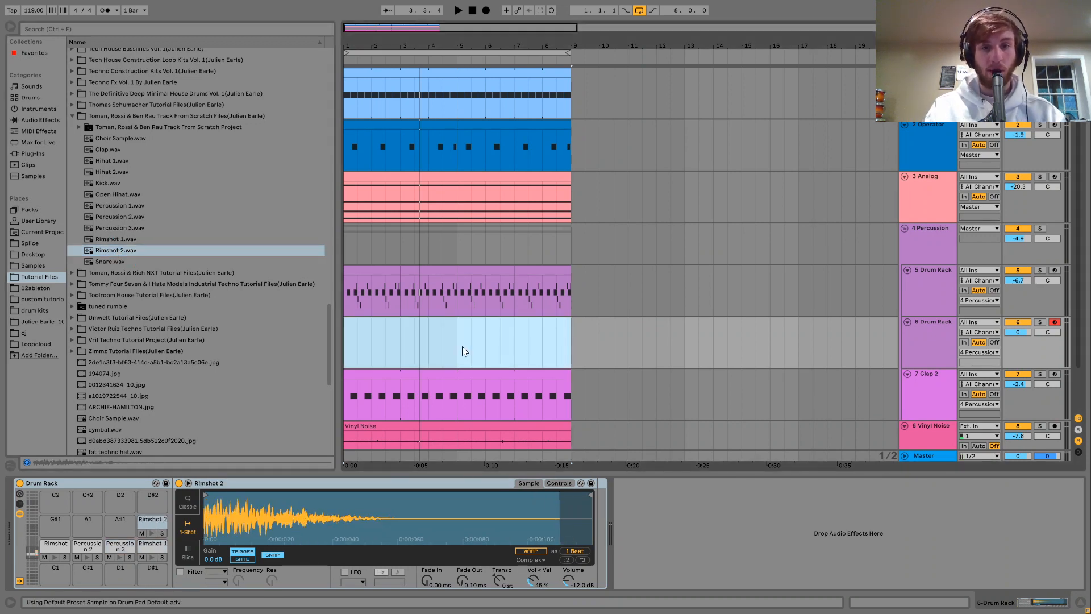
# Step: Insert a MIDI clip on the second Drum Rack track and place a Rimshot 1 note slightly after 1.1.4
pyautogui.hotkey('ctrl', 'shift', 'm')
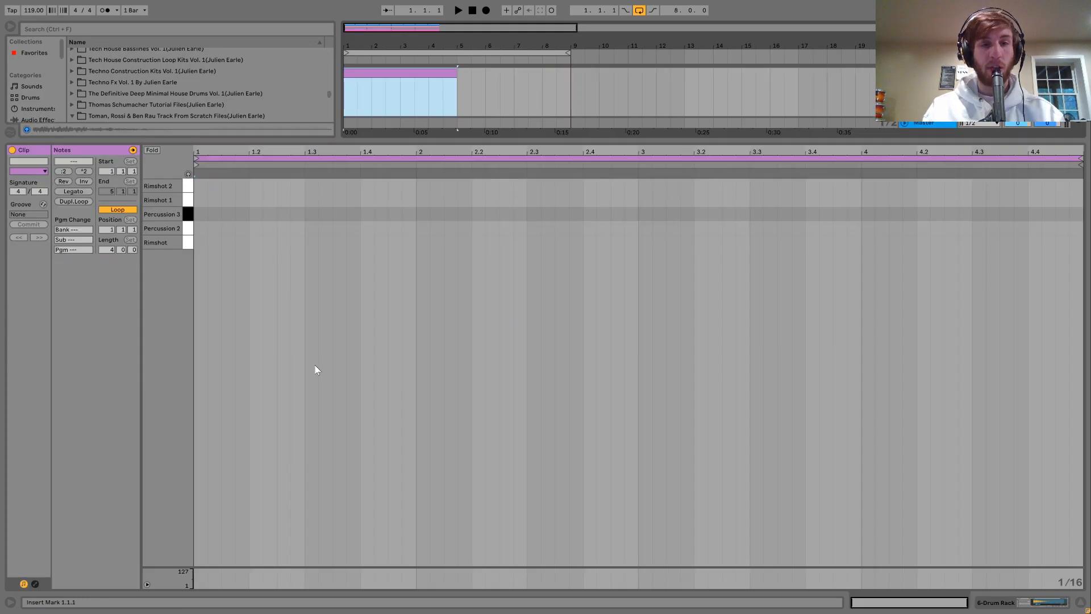
pyautogui.doubleClick(245, 214)
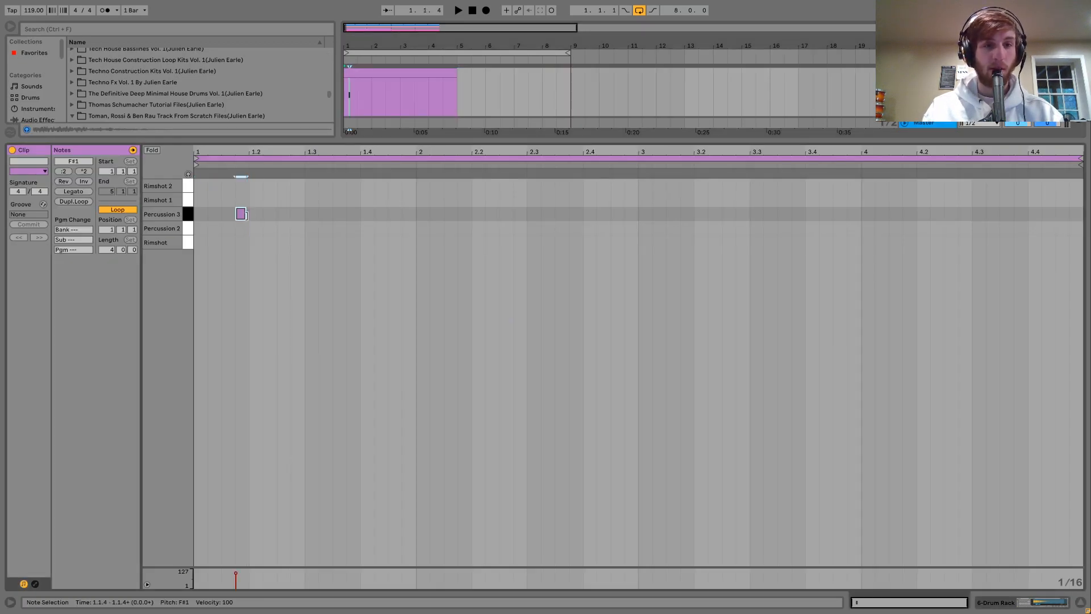
pyautogui.moveTo(243, 214); pyautogui.dragTo(248, 214)
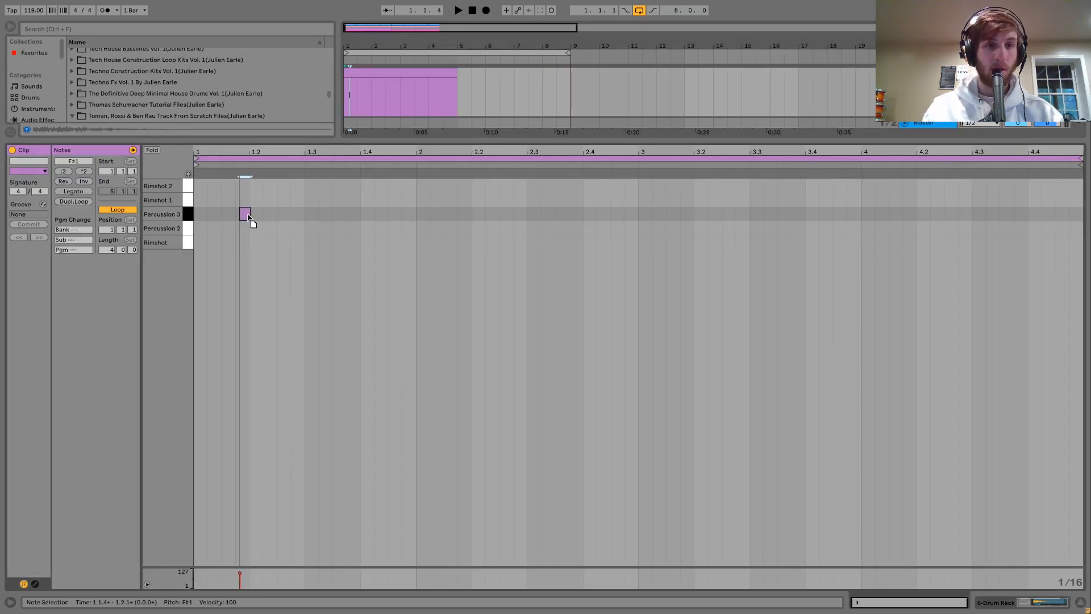
pyautogui.press('space')
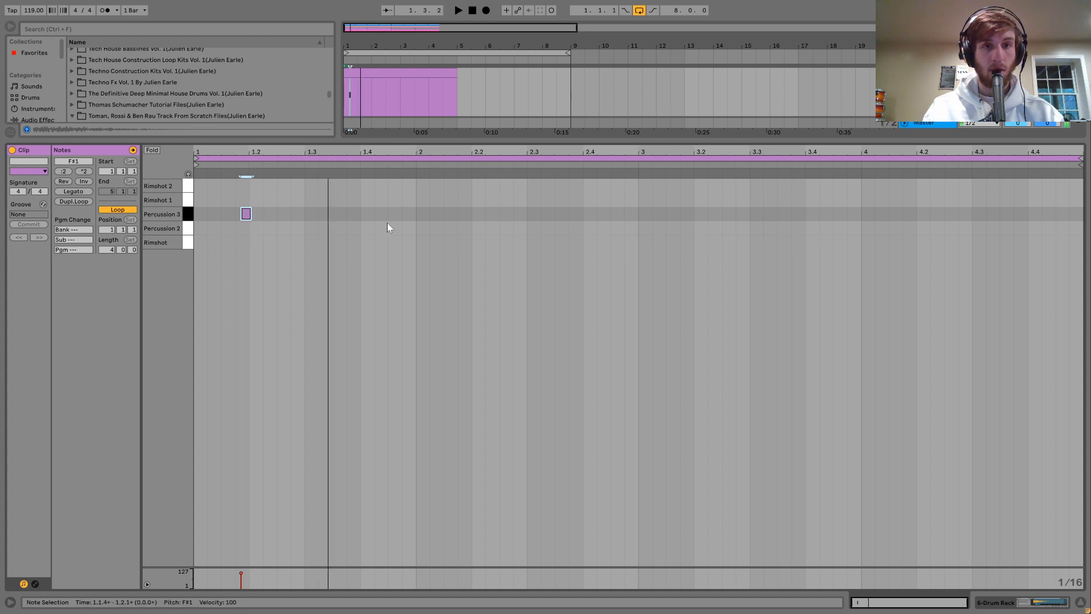
pyautogui.press('Up')
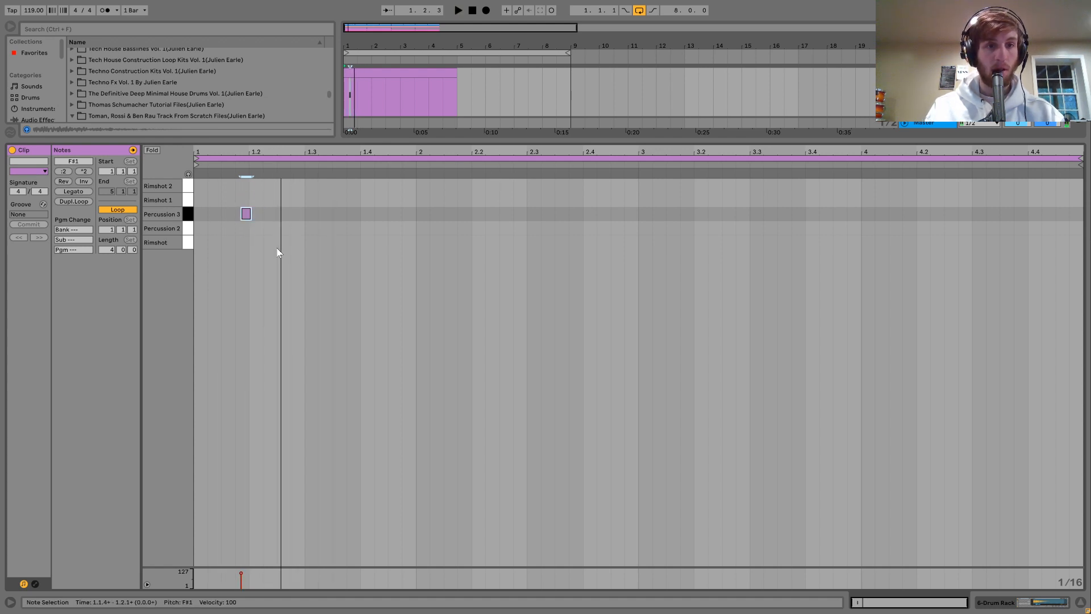
# Step: Add a Rimshot 2 note at 1.1.3 and play the rimshot pair back
pyautogui.doubleClick(226, 185)
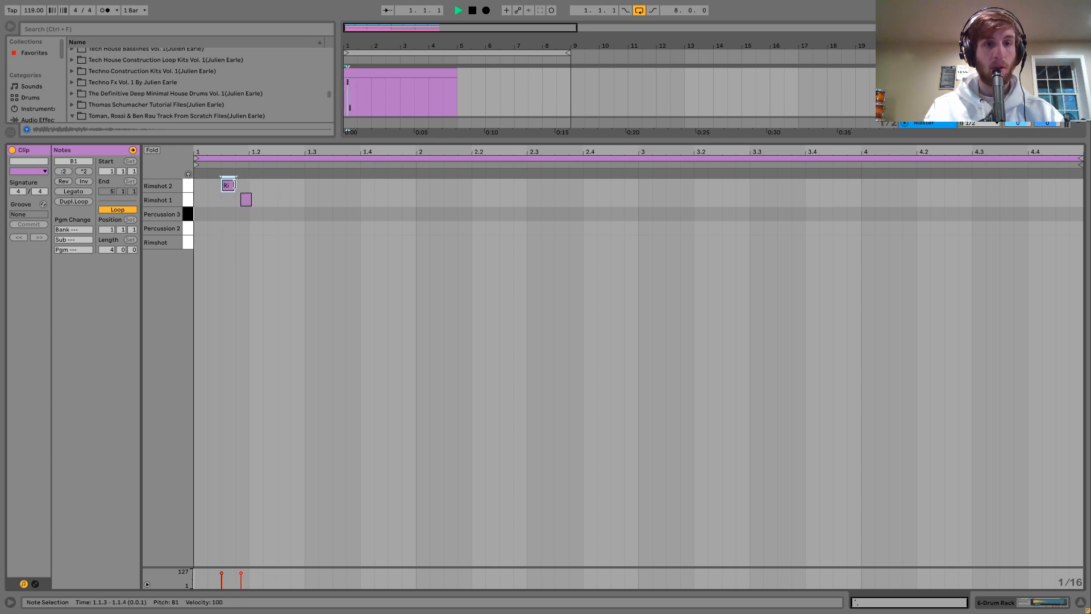
pyautogui.press('space')
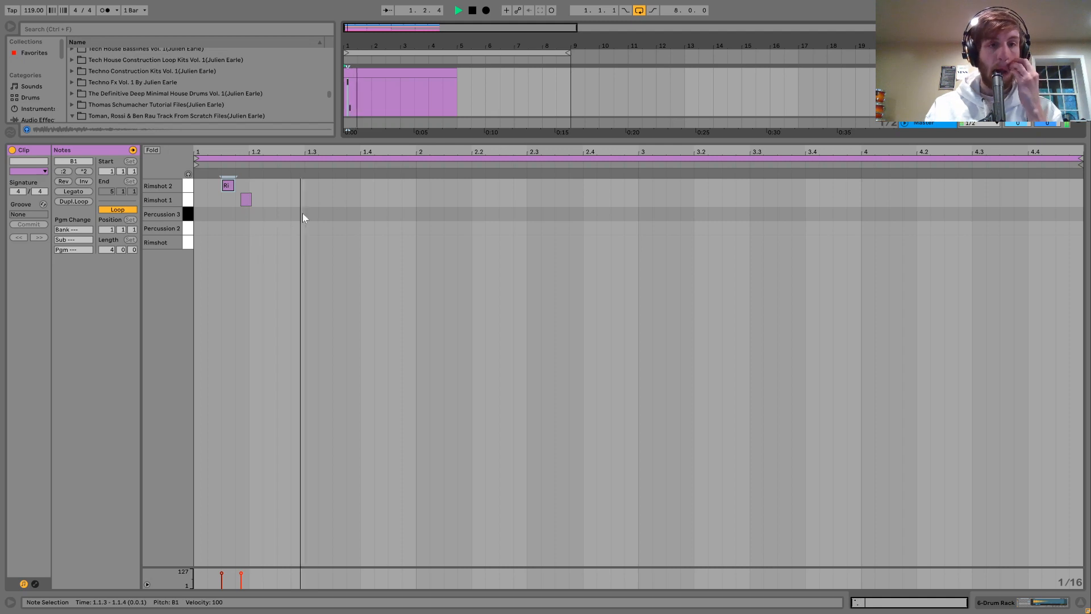
pyautogui.press('space')
# Step: Place a Percussion 2 note slightly after 1.2.4 and audition the pattern
pyautogui.doubleClick(295, 228)
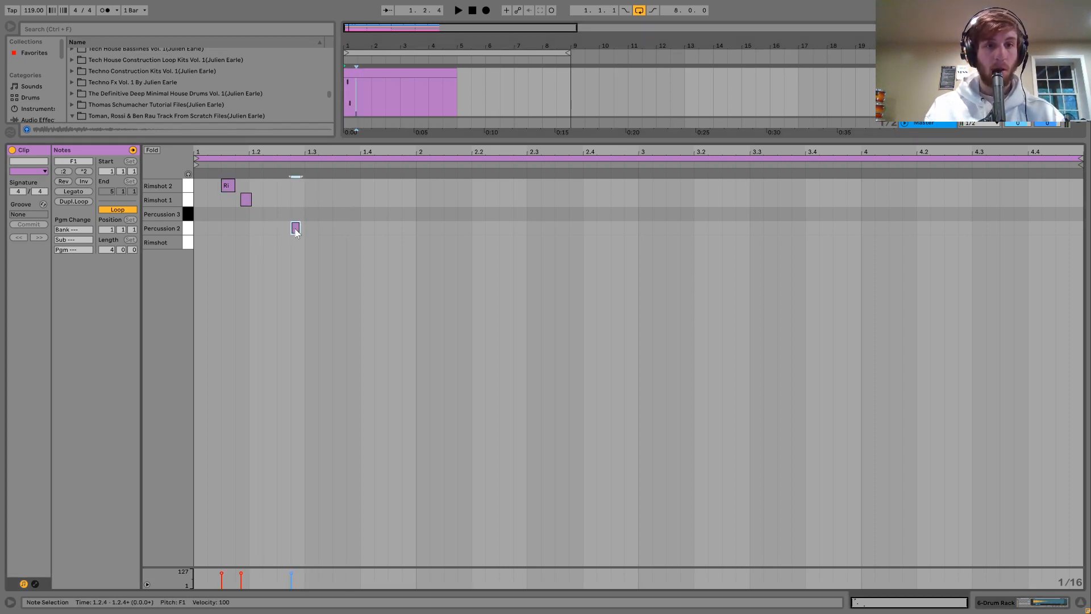
pyautogui.moveTo(300, 232); pyautogui.dragTo(302, 233)
pyautogui.press('space')
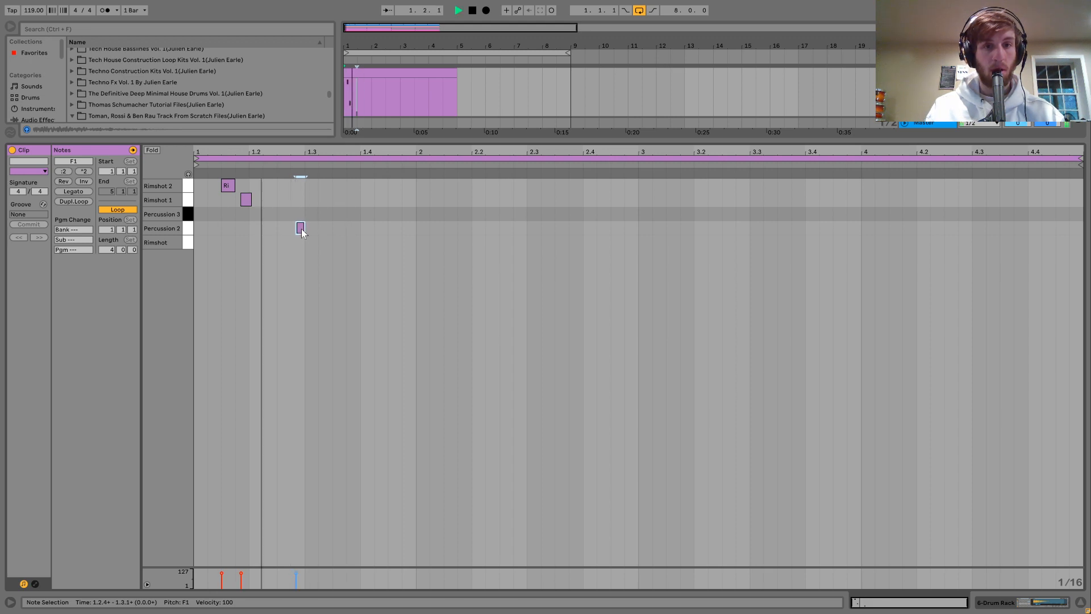
pyautogui.press('space')
# Step: Copy the Percussion 2 note to slightly after 1.3.3, raise the copy to Percussion 3 and play it back
pyautogui.press('Right')
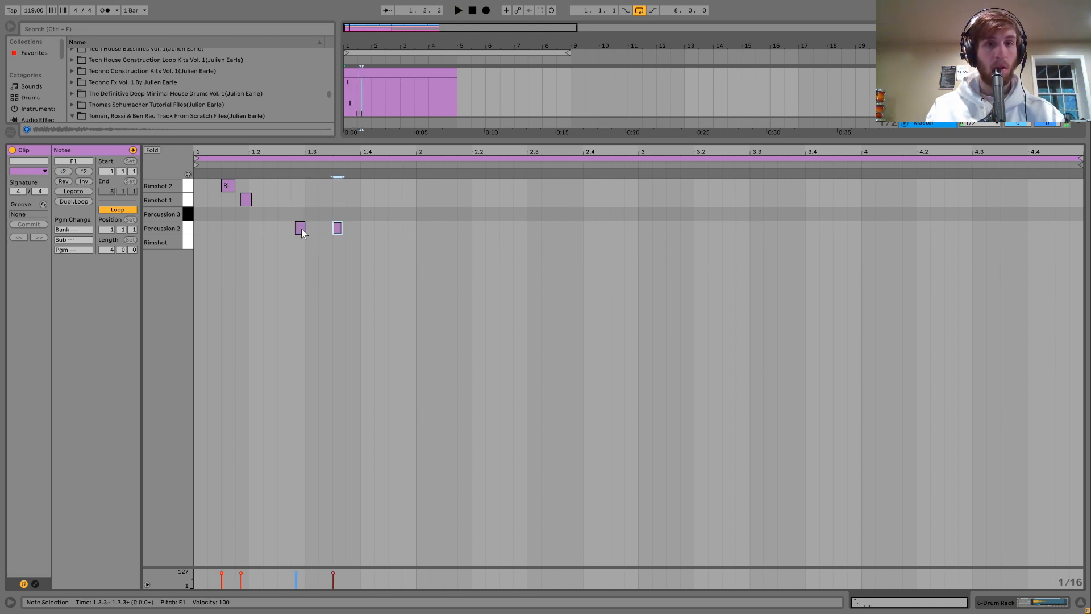
pyautogui.press('Up')
pyautogui.press('space')
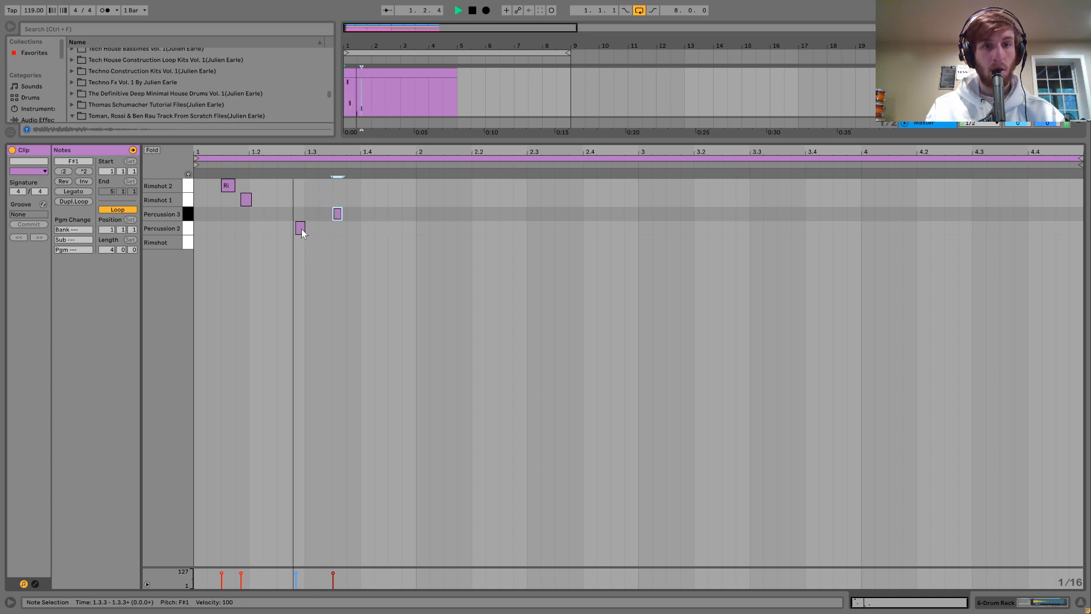
# Step: Duplicate the Percussion 3 note, move the copy to the Rimshot row slightly after 1.3.4 and audition it
pyautogui.hotkey('ctrl', 'd')
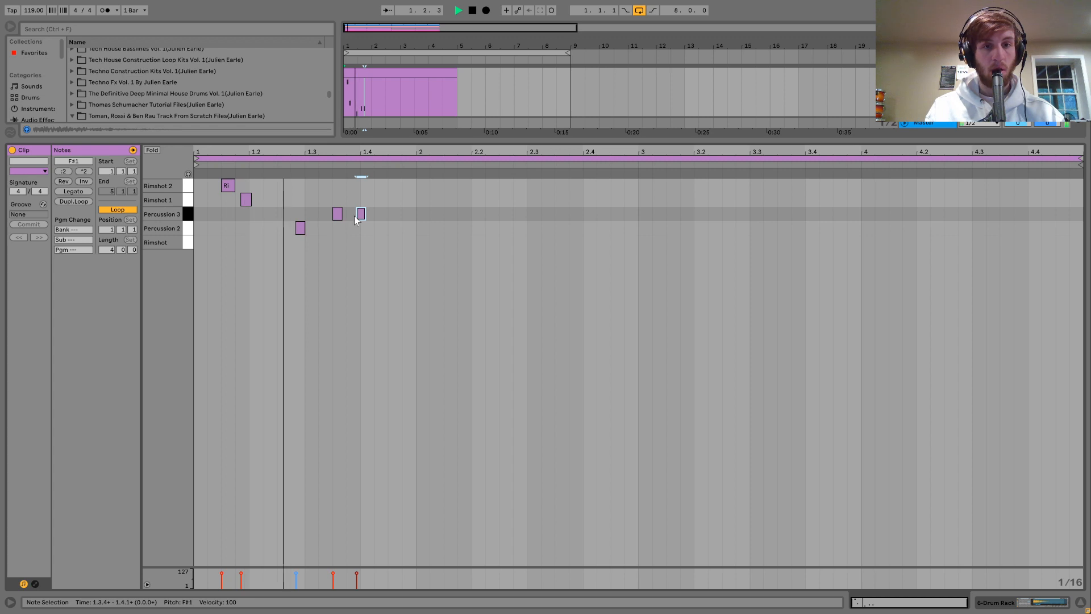
pyautogui.press('space')
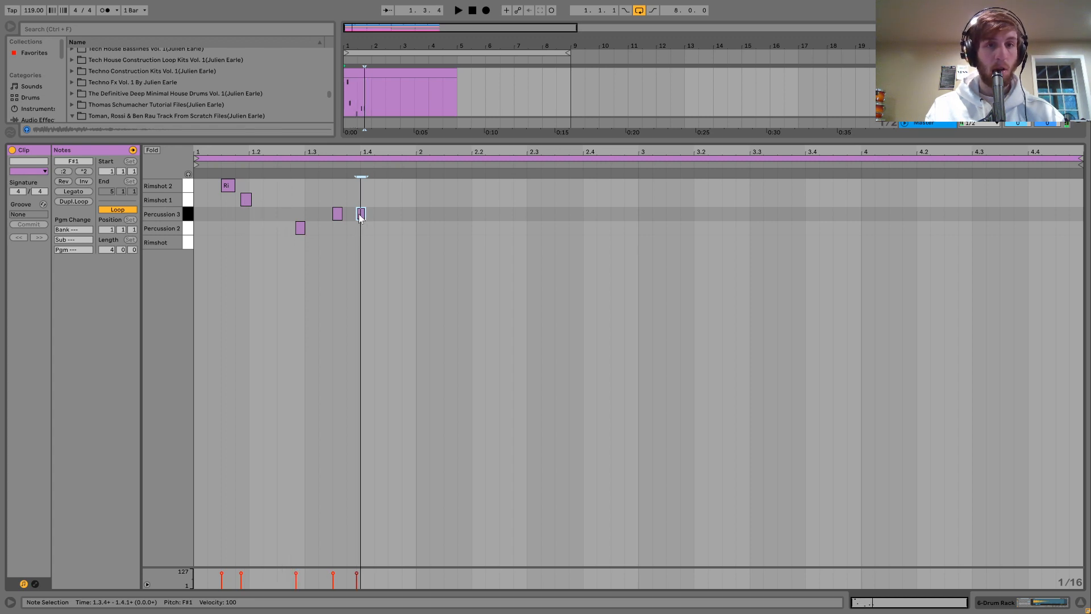
pyautogui.moveTo(361, 217)
pyautogui.mouseDown()
pyautogui.moveTo(374, 219)
pyautogui.moveTo(357, 234)
pyautogui.mouseUp()
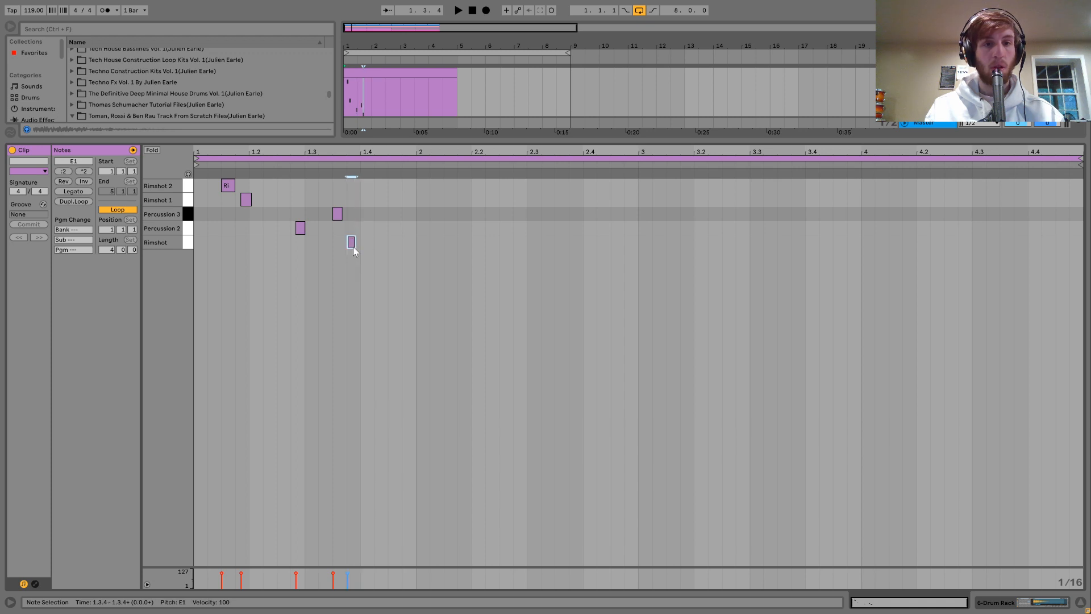
pyautogui.press('Left')
pyautogui.hotkey('alt', 'Right')
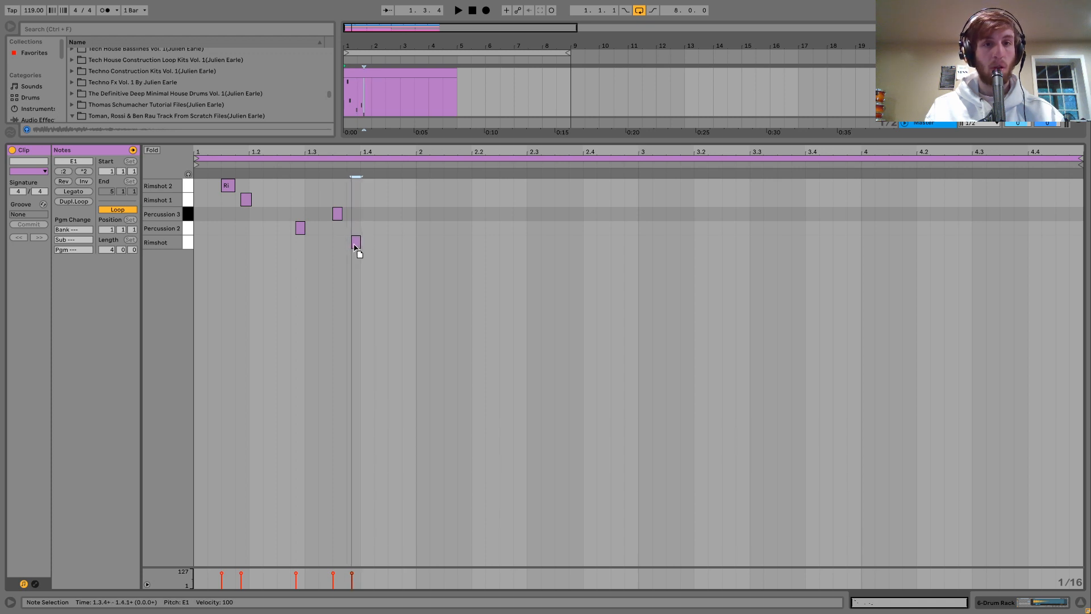
pyautogui.press('space')
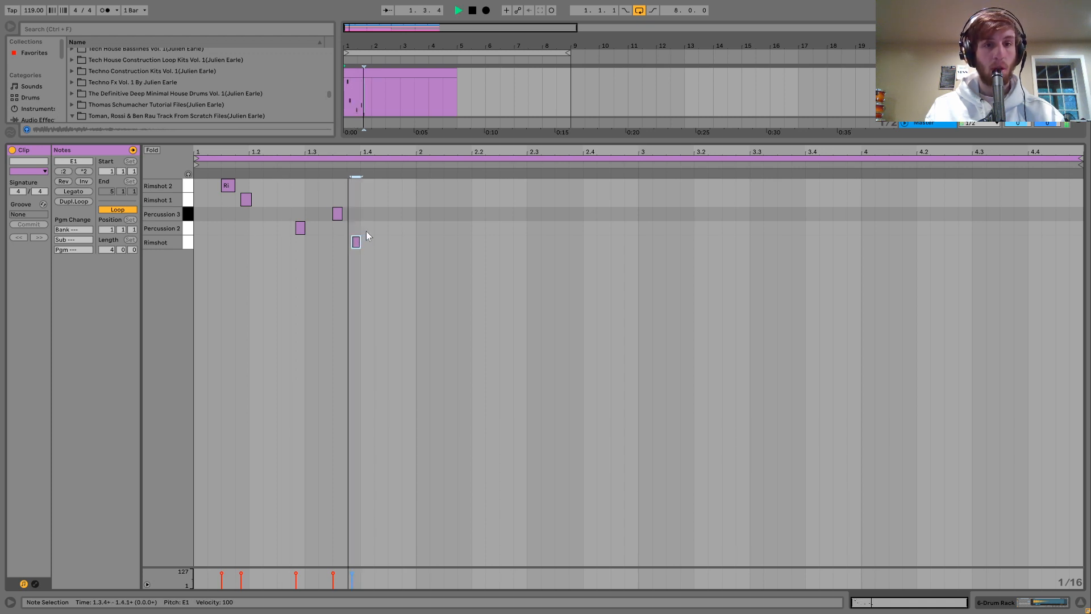
pyautogui.press('space')
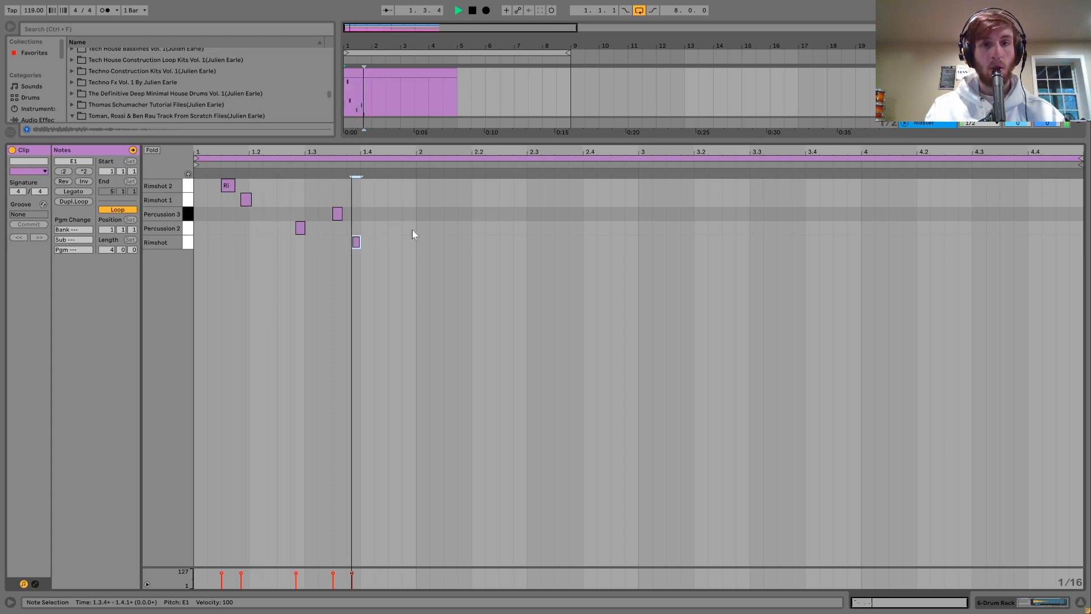
pyautogui.press('space')
# Step: Duplicate the first bar's pattern into bar 2 and copy that bar's Rimshot 2 and Rimshot 1 pair to start at 2.3.2
pyautogui.moveTo(414, 237); pyautogui.dragTo(189, 165)
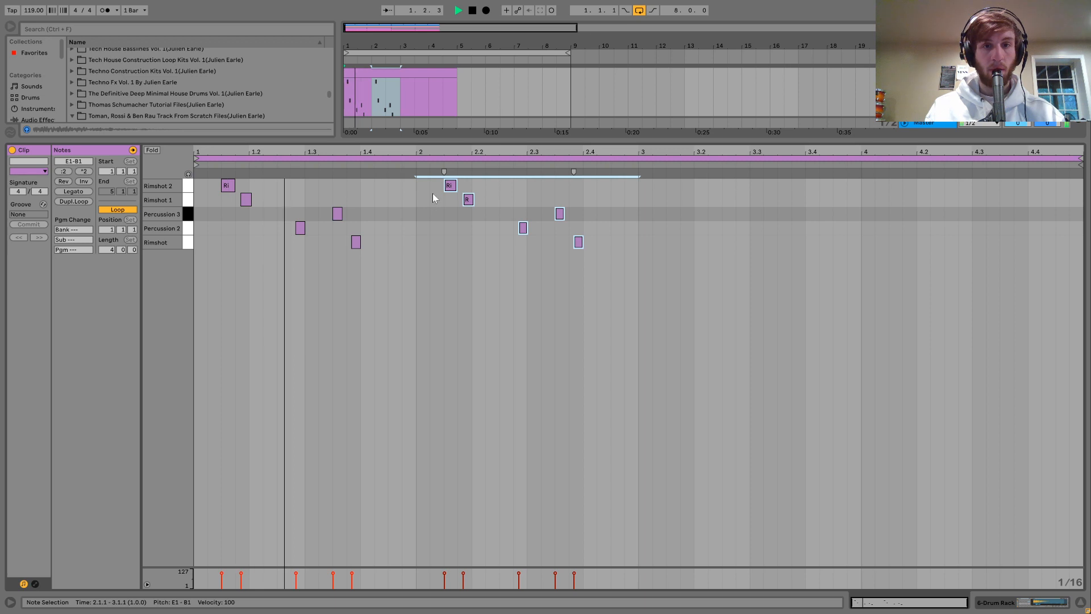
pyautogui.press('space')
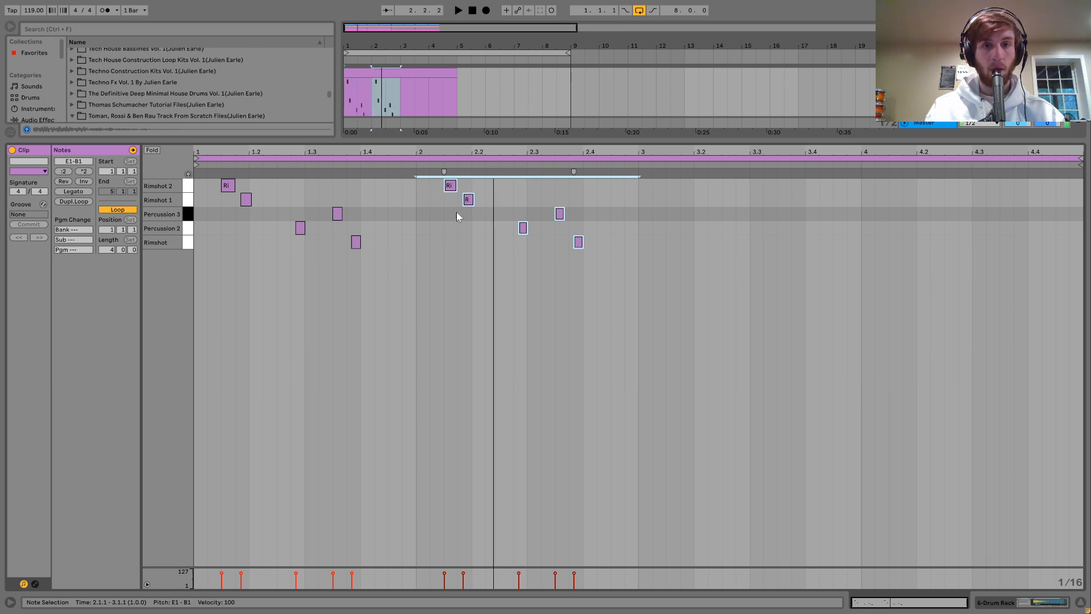
pyautogui.moveTo(447, 211); pyautogui.dragTo(489, 171)
pyautogui.hotkey('ctrl', 'd')
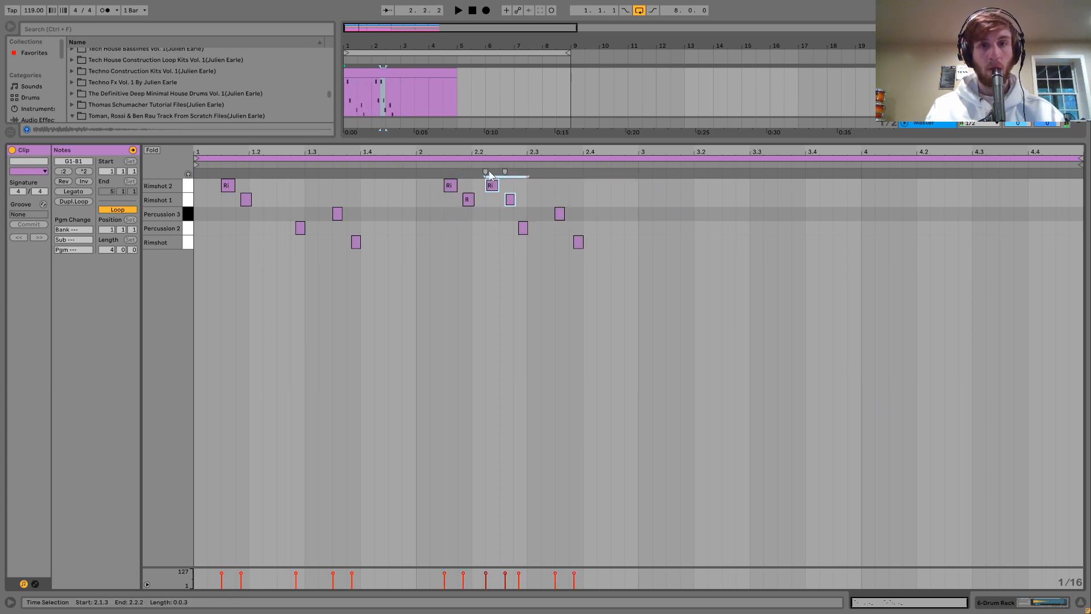
pyautogui.press('Right')
pyautogui.press('Right')
pyautogui.press('Right')
pyautogui.press('Right')
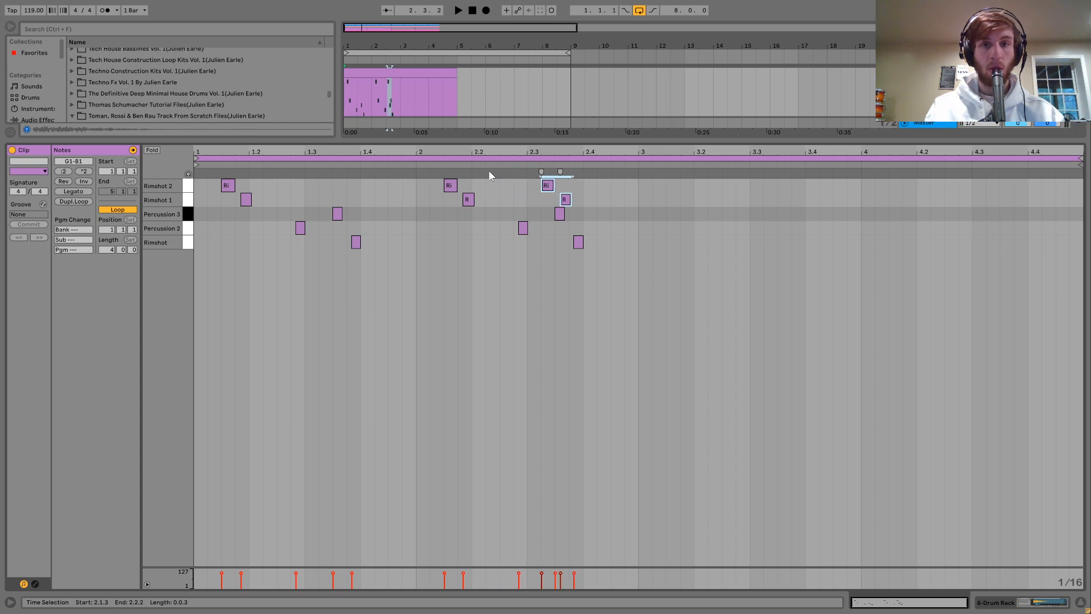
# Step: Replace the copied Rimshot 1 note with one at 2.3.3 and shift the copied Rimshot 2 note slightly after 2.3.2
pyautogui.doubleClick(561, 200)
pyautogui.doubleClick(559, 200)
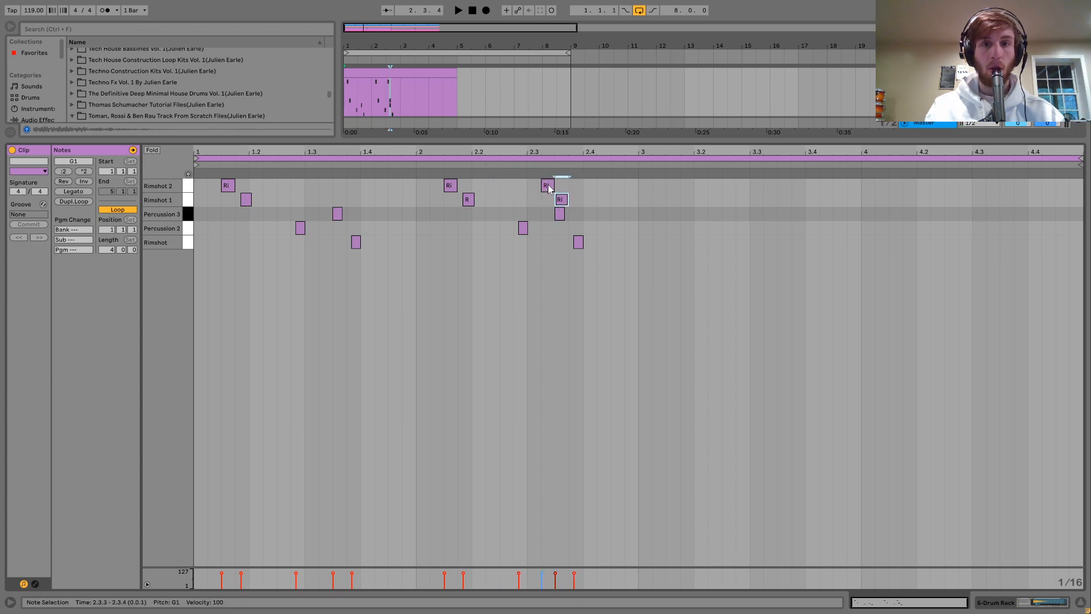
pyautogui.click(550, 186)
pyautogui.moveTo(551, 187); pyautogui.dragTo(557, 187)
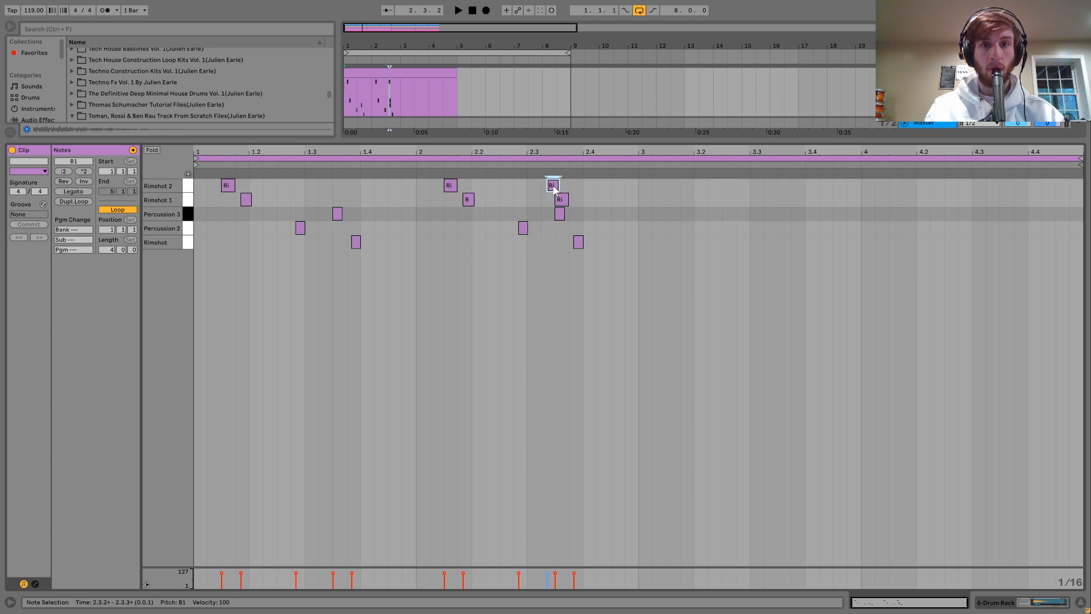
# Step: Move bar 2's Percussion 3 note to slightly after 2.3.1 and add a Rimshot note at 2.4.3 during playback
pyautogui.click(561, 215)
pyautogui.press('Left')
pyautogui.press('Left')
pyautogui.press('space')
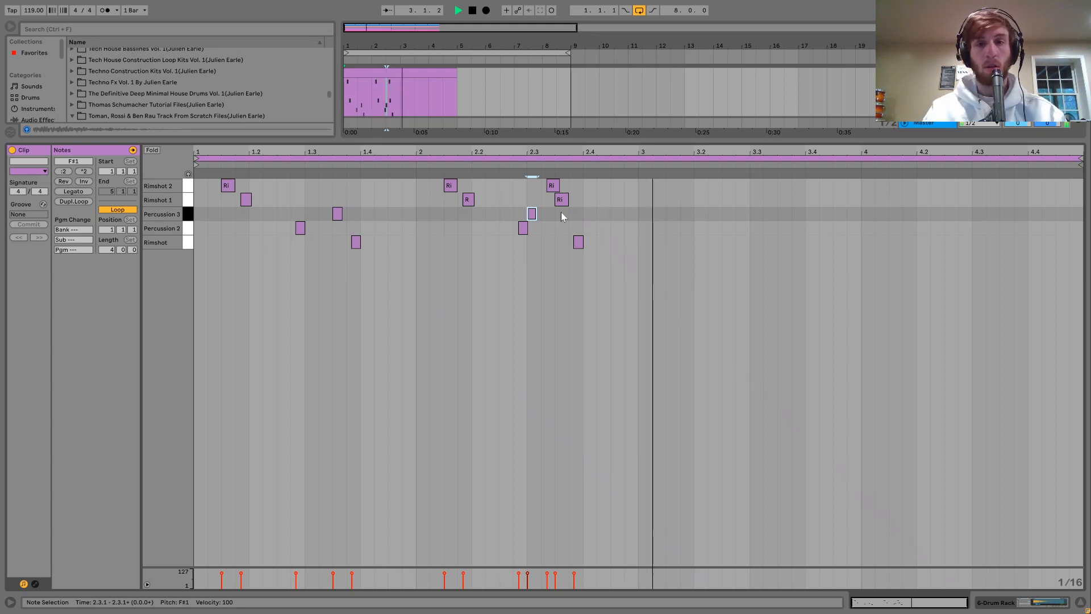
pyautogui.click(623, 239)
pyautogui.doubleClick(623, 239)
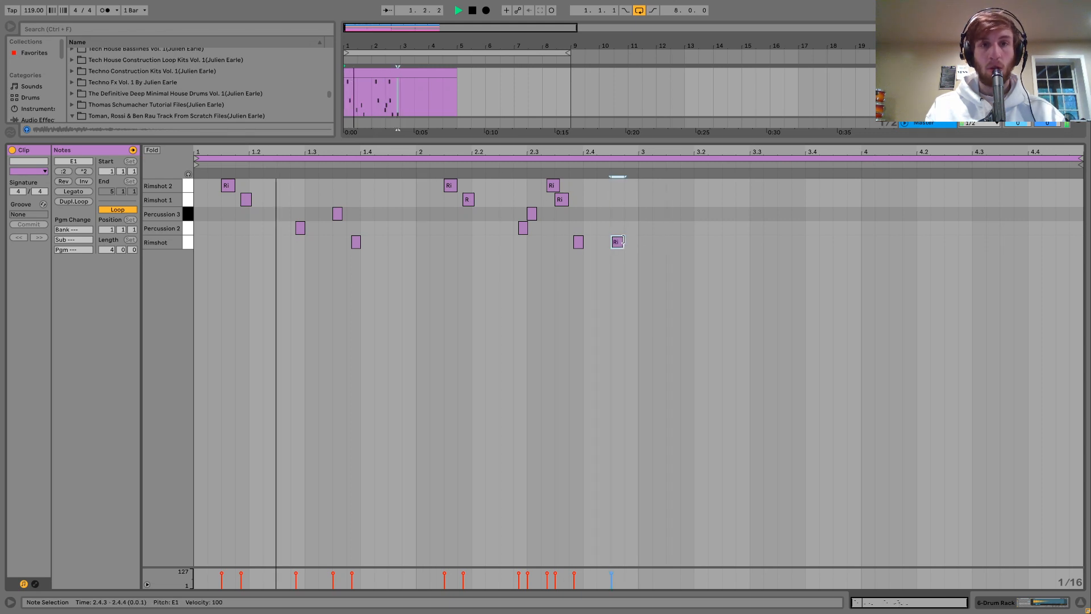
# Step: Duplicate the first two bars of the percussion clip three times to fill the eight-bar loop
pyautogui.moveTo(406, 104); pyautogui.dragTo(338, 94)
pyautogui.hotkey('ctrl', 'd')
pyautogui.hotkey('ctrl', 'd')
pyautogui.hotkey('ctrl', 'd')
pyautogui.click(372, 75)
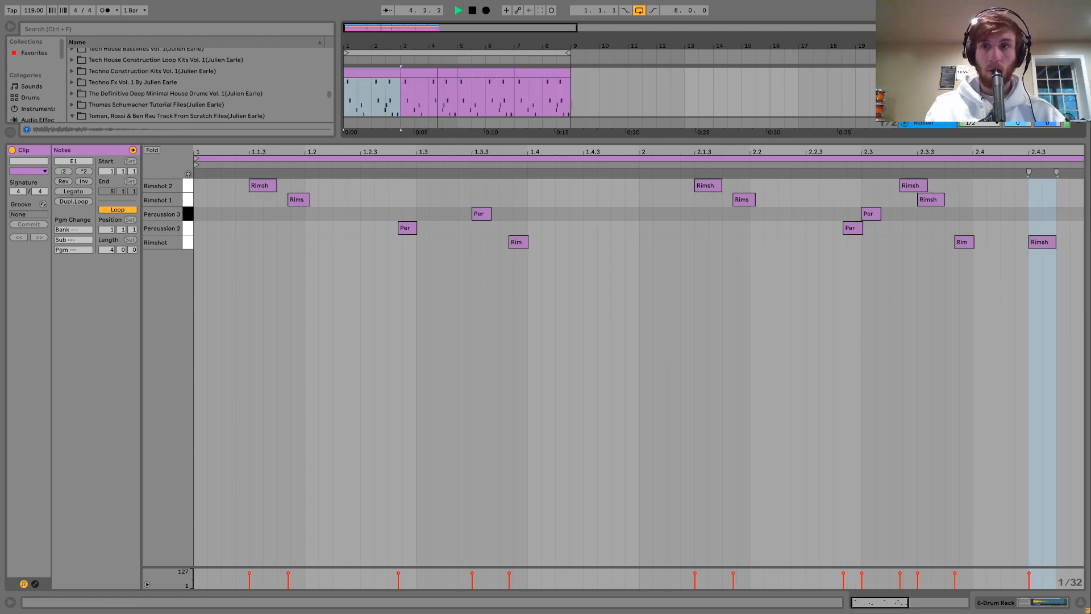
# Step: Load the Echo audio effect onto the second Drum Rack track and solo that track
pyautogui.hotkey('shift', 'Tab')
pyautogui.click(47, 131)
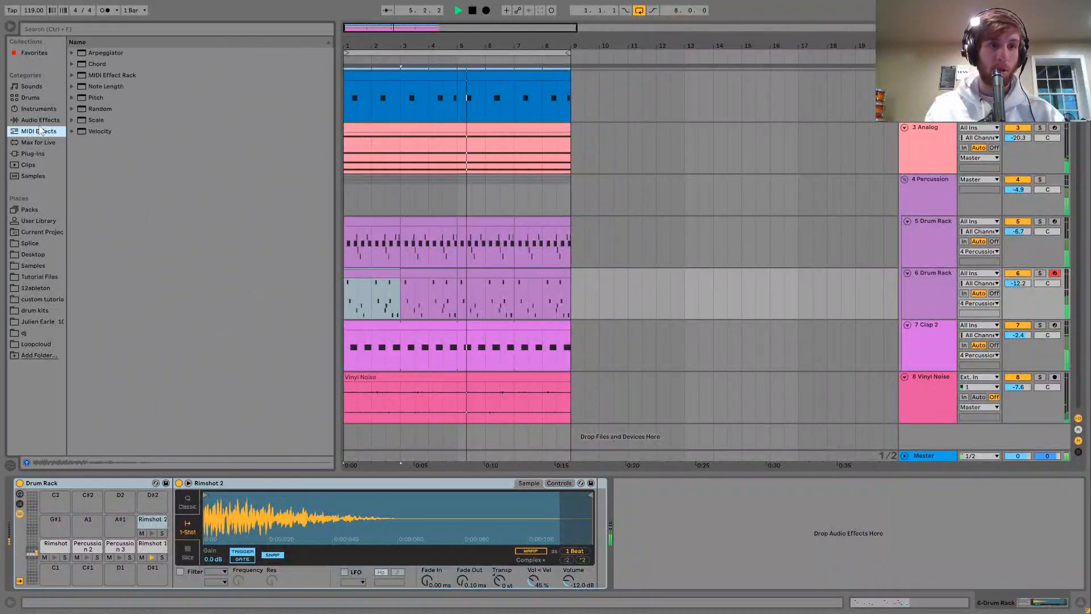
pyautogui.click(38, 121)
pyautogui.click(93, 199)
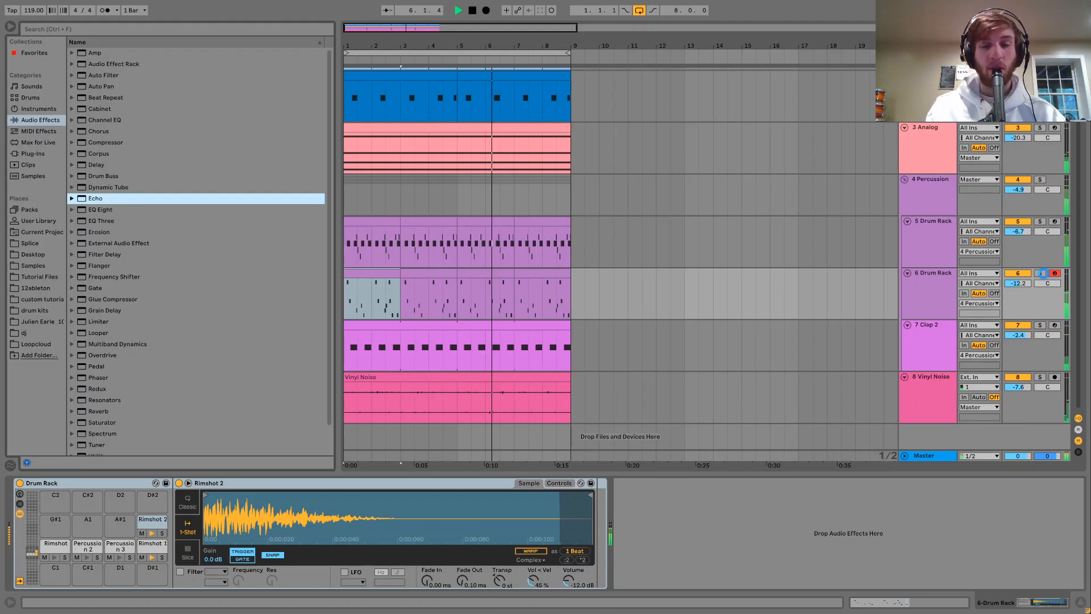
pyautogui.press('Return')
pyautogui.click(1044, 273)
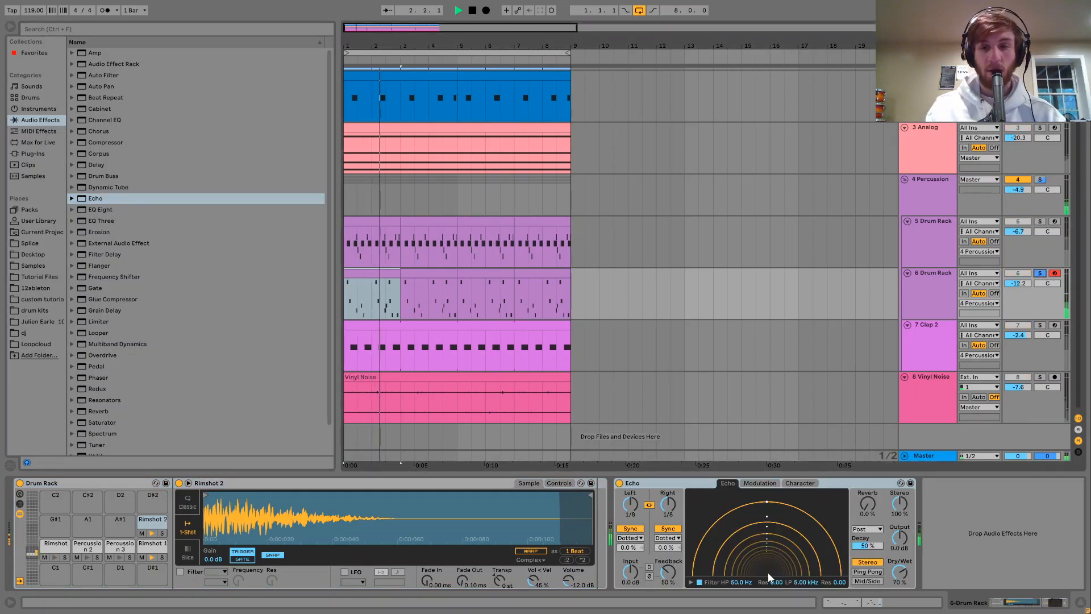
# Step: Unsync Echo's delay with a time of 94.7 ms, set Dry/Wet to 16% and unsolo the track
pyautogui.click(668, 528)
pyautogui.moveTo(668, 504); pyautogui.dragTo(667, 521)
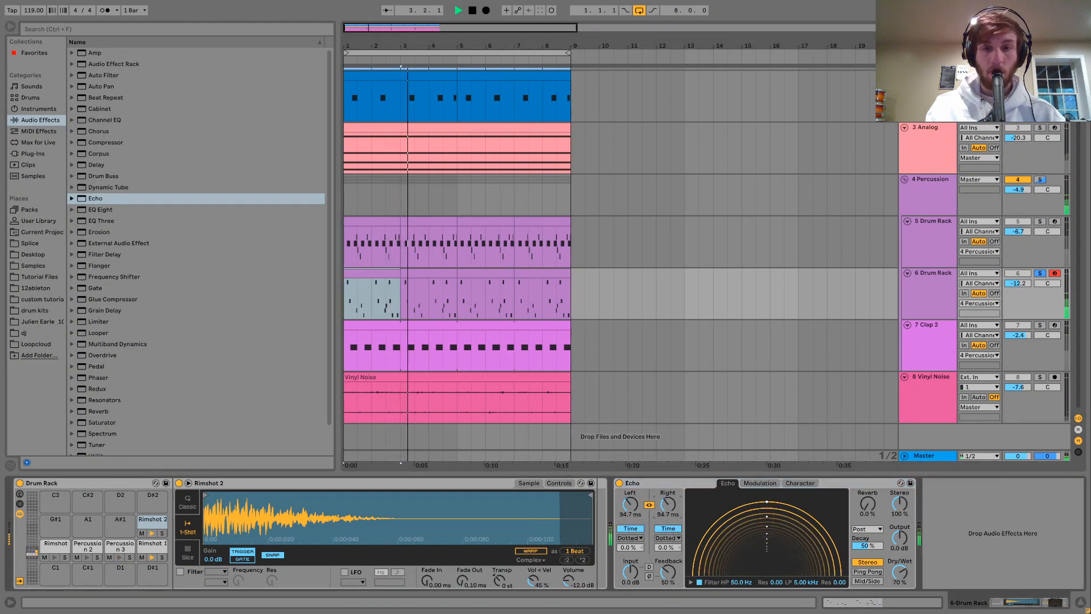
pyautogui.moveTo(899, 572); pyautogui.dragTo(900, 592)
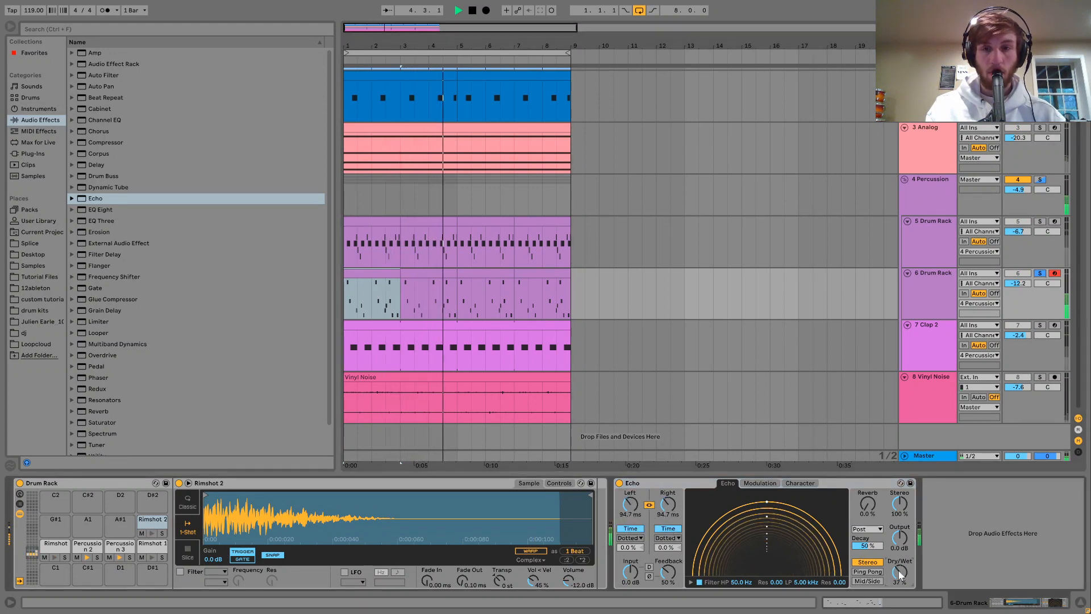
pyautogui.click(1040, 274)
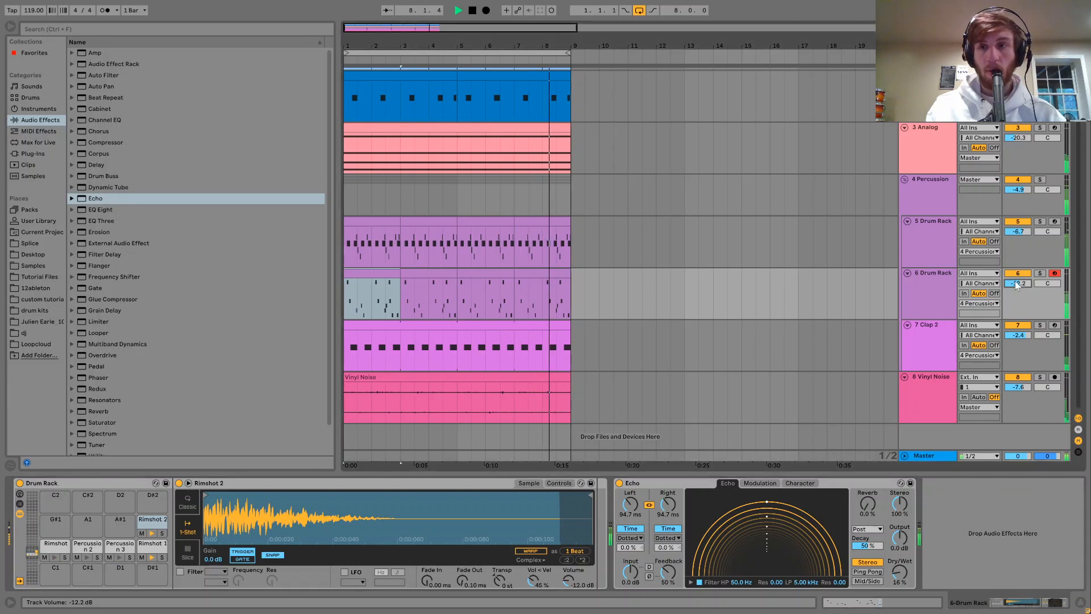
# Step: Set Echo's delay time to 60.4 ms, switch it to Ping Pong mode and lower Dry/Wet slightly
pyautogui.moveTo(672, 509); pyautogui.dragTo(672, 518)
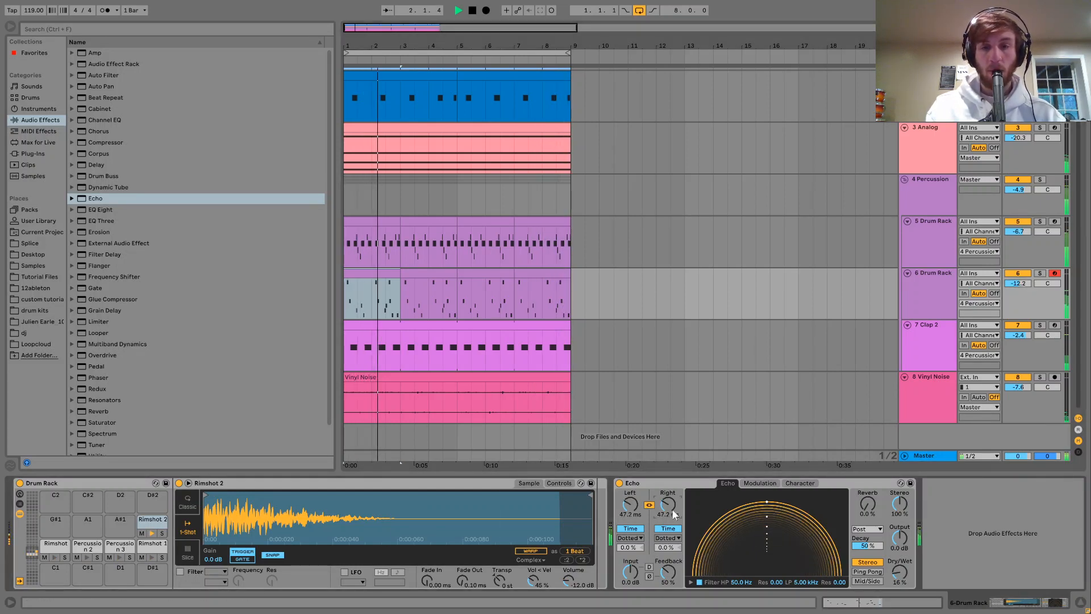
pyautogui.scroll(3, 672, 513)
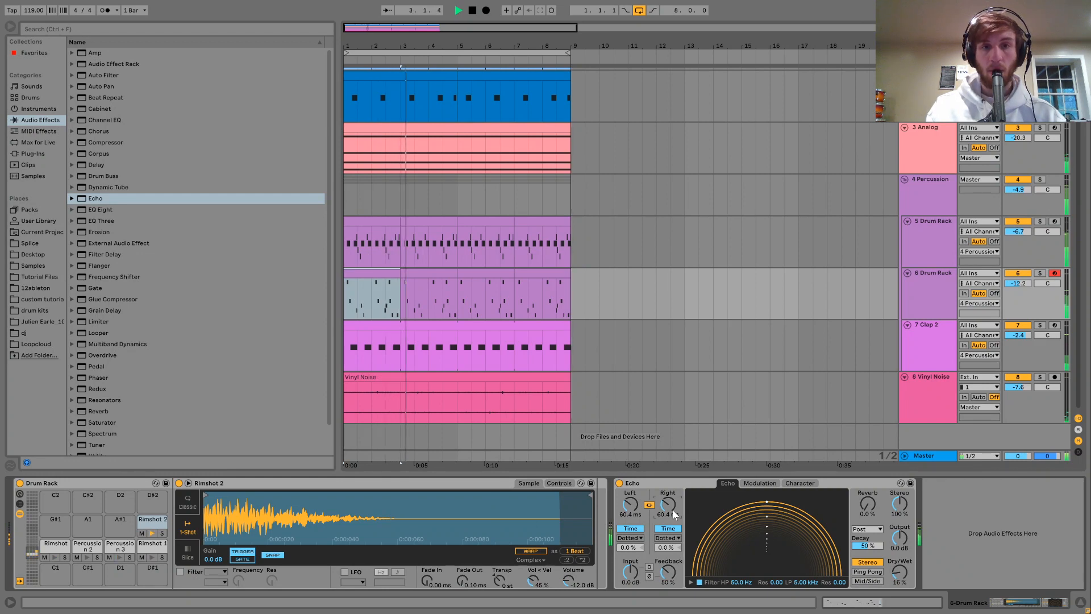
pyautogui.click(867, 571)
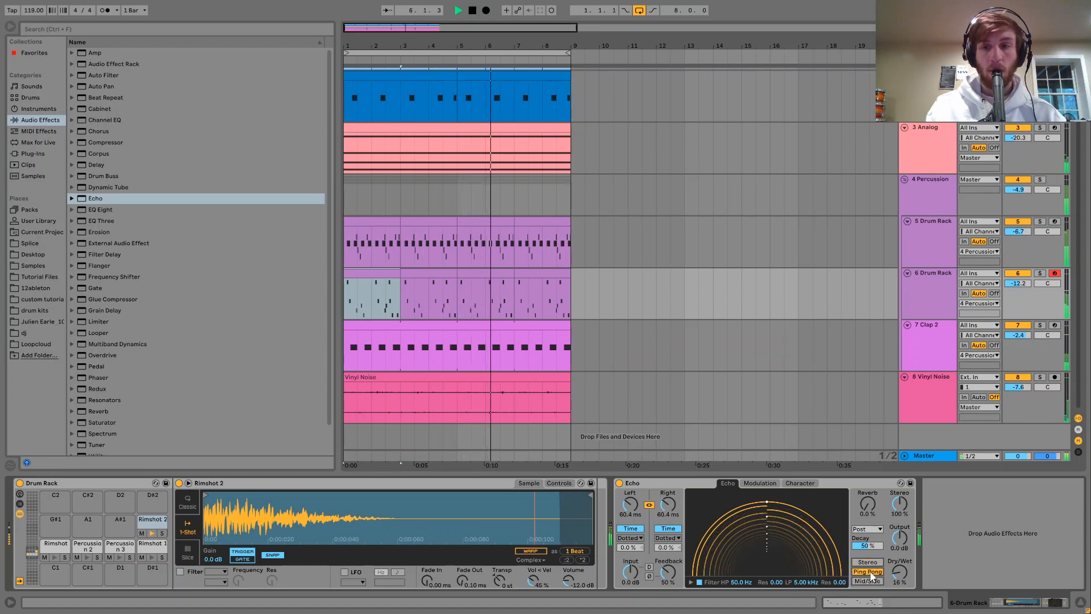
pyautogui.moveTo(900, 572); pyautogui.dragTo(902, 579)
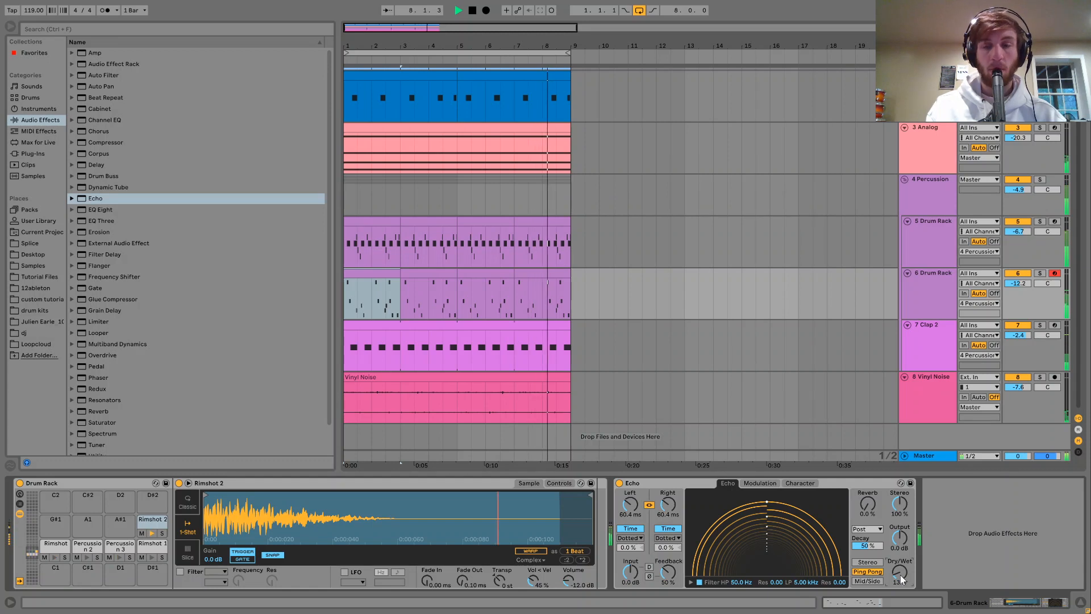